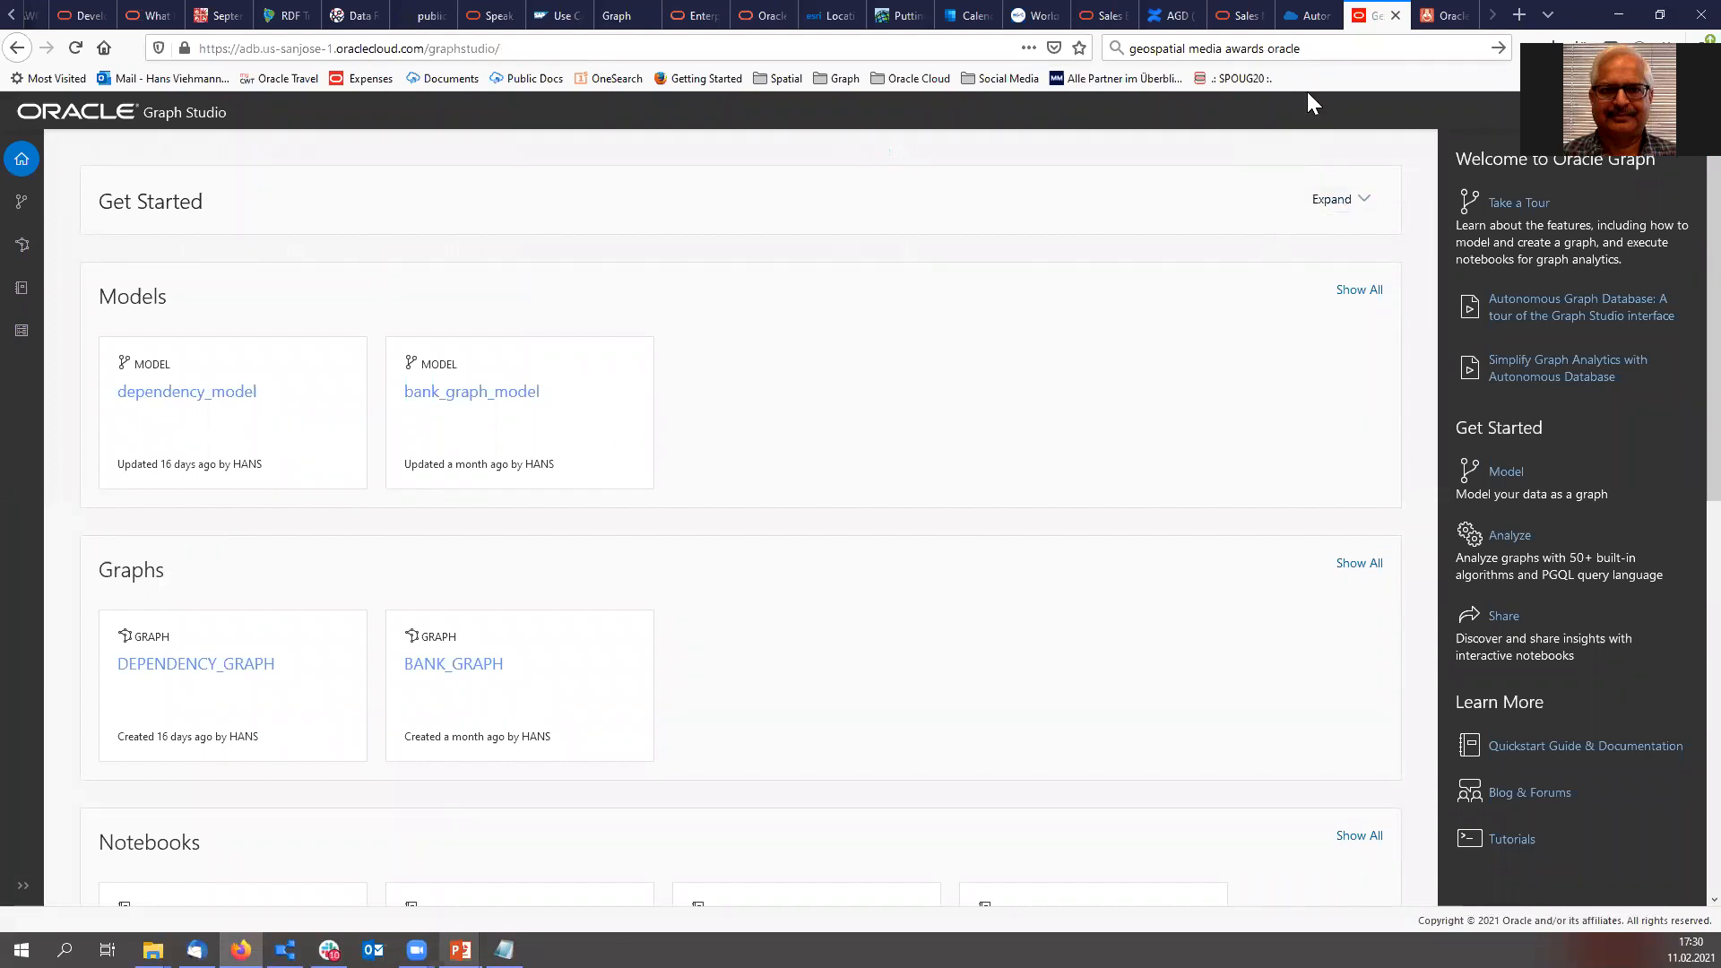
# View the available autonomous database's Tools tab down to its Graph Studio card, then return to Graph Studio
pyautogui.click(1310, 15)
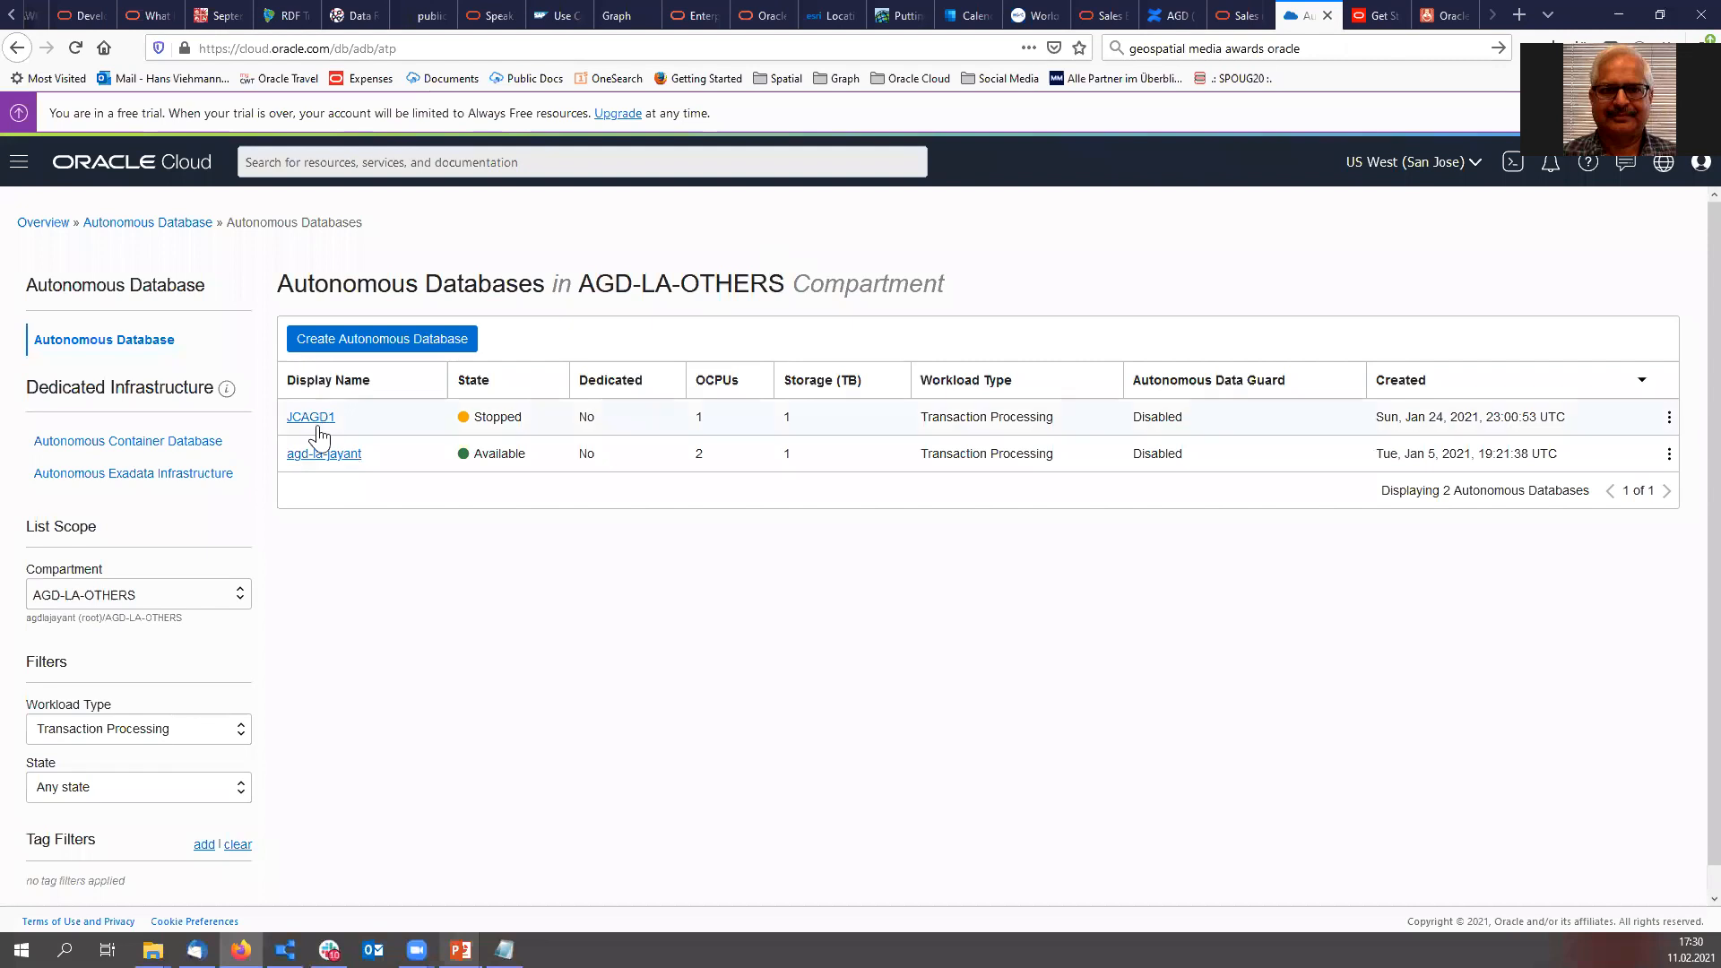
pyautogui.click(335, 458)
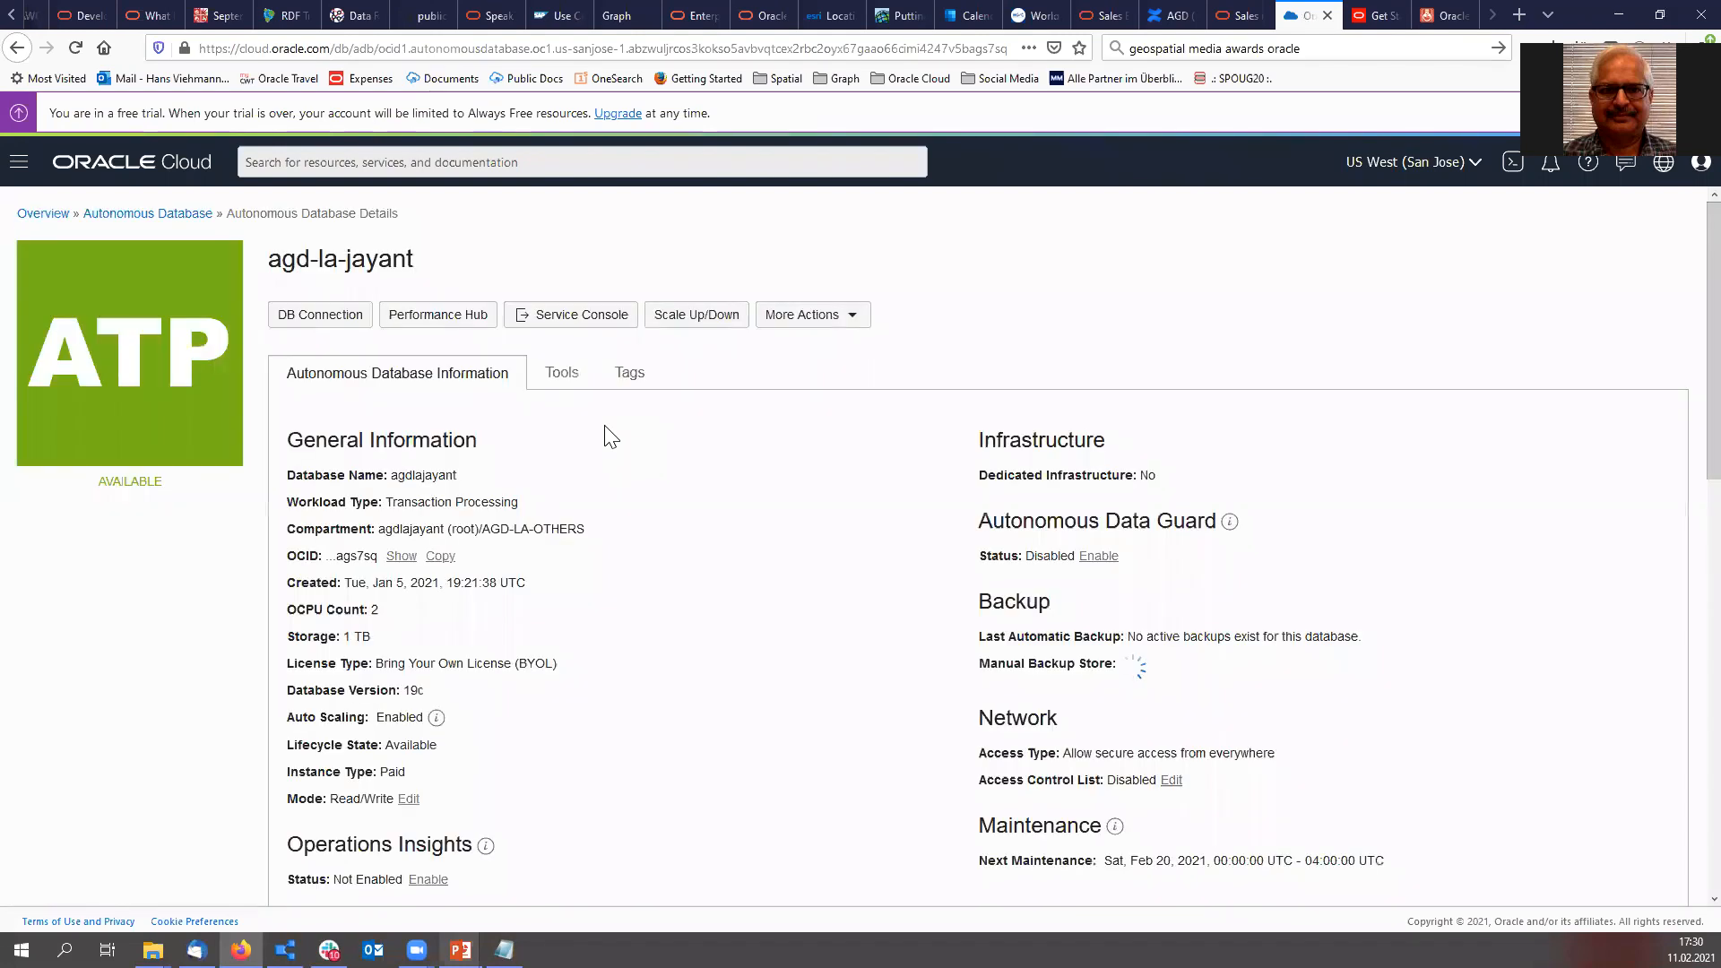
pyautogui.click(564, 380)
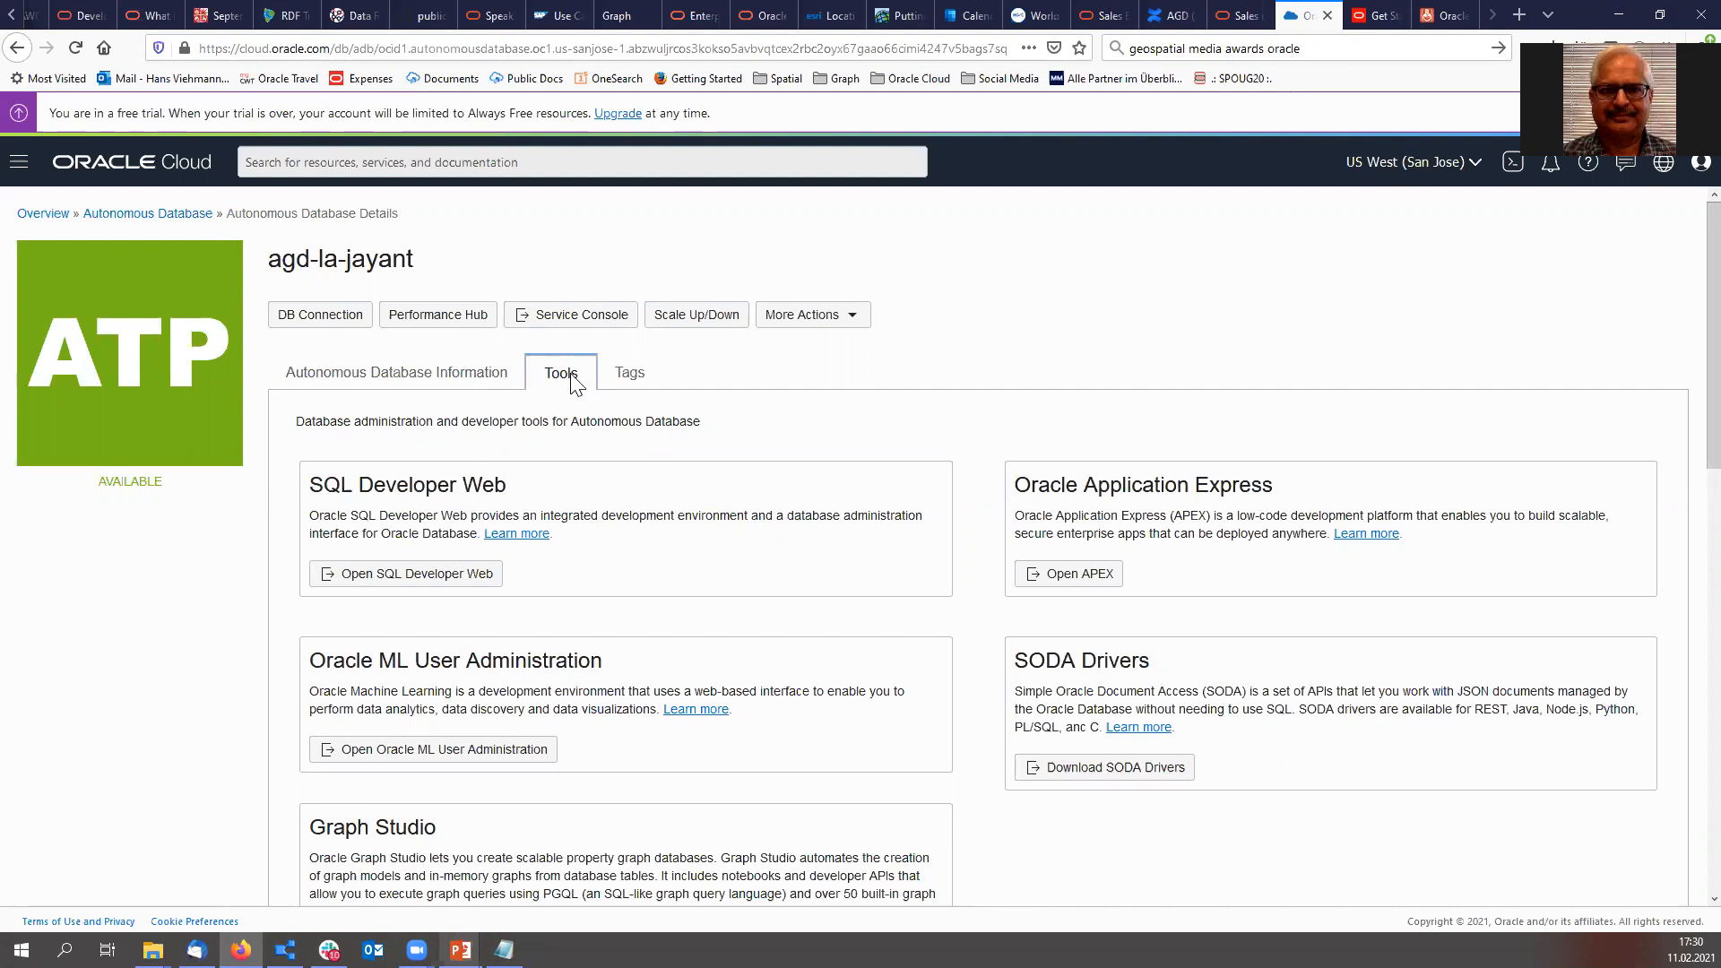
pyautogui.scroll(-3, 473, 527)
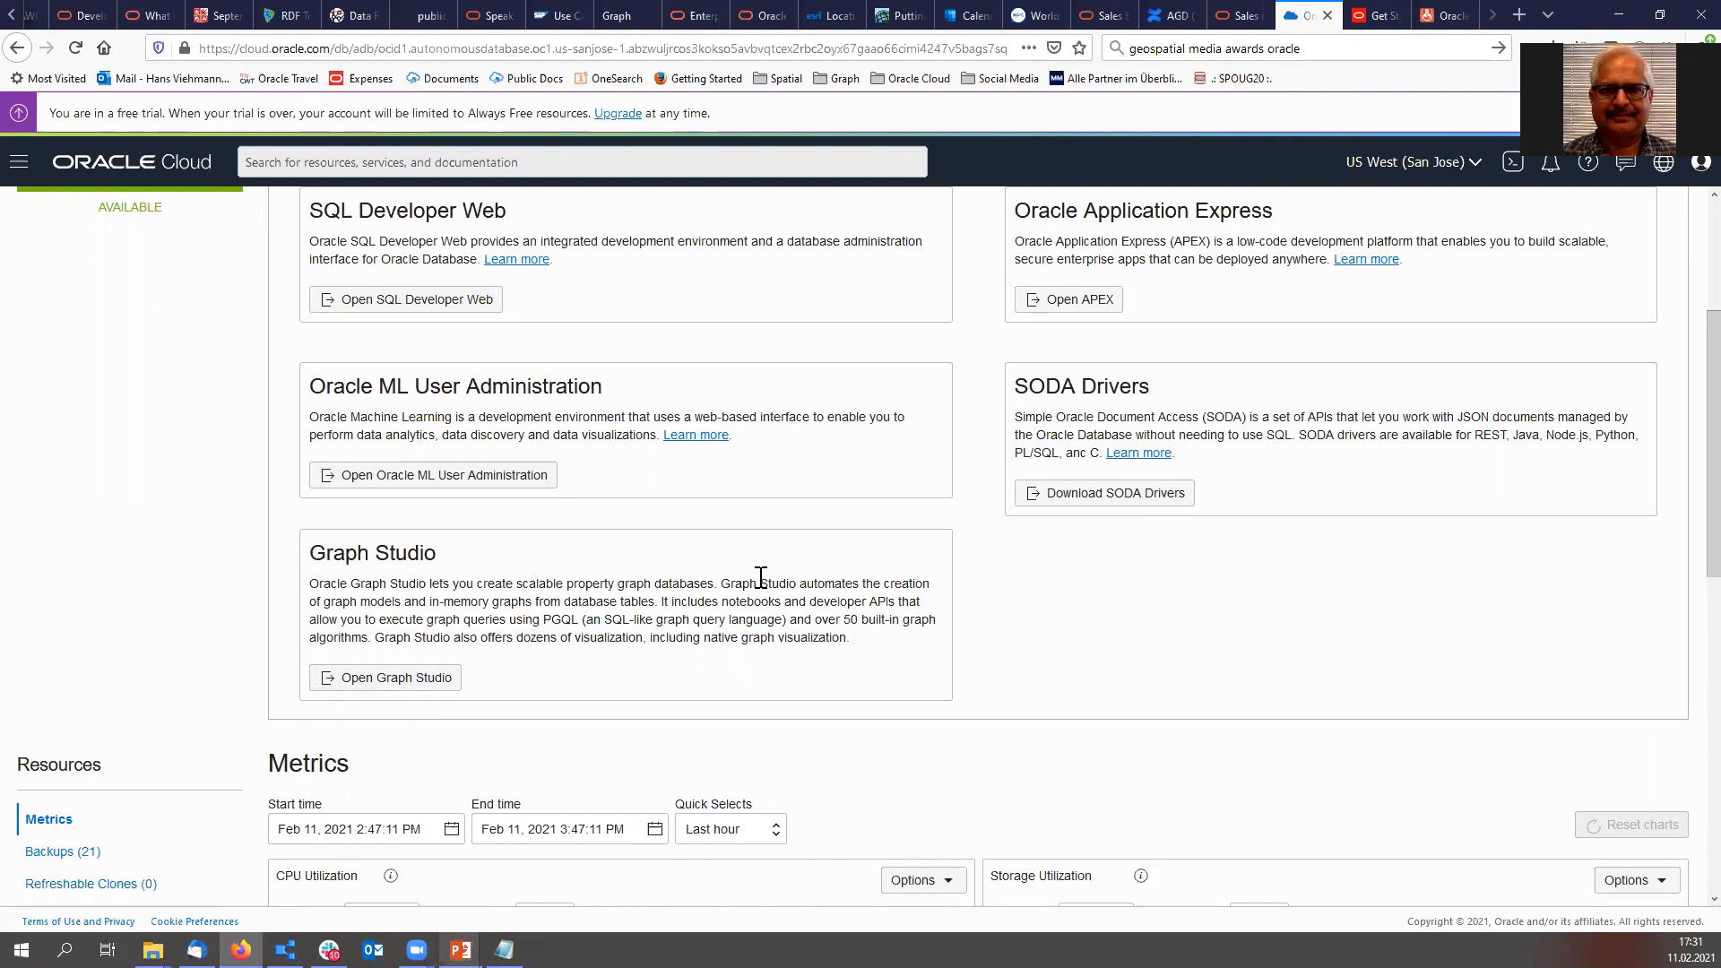
pyautogui.click(1379, 18)
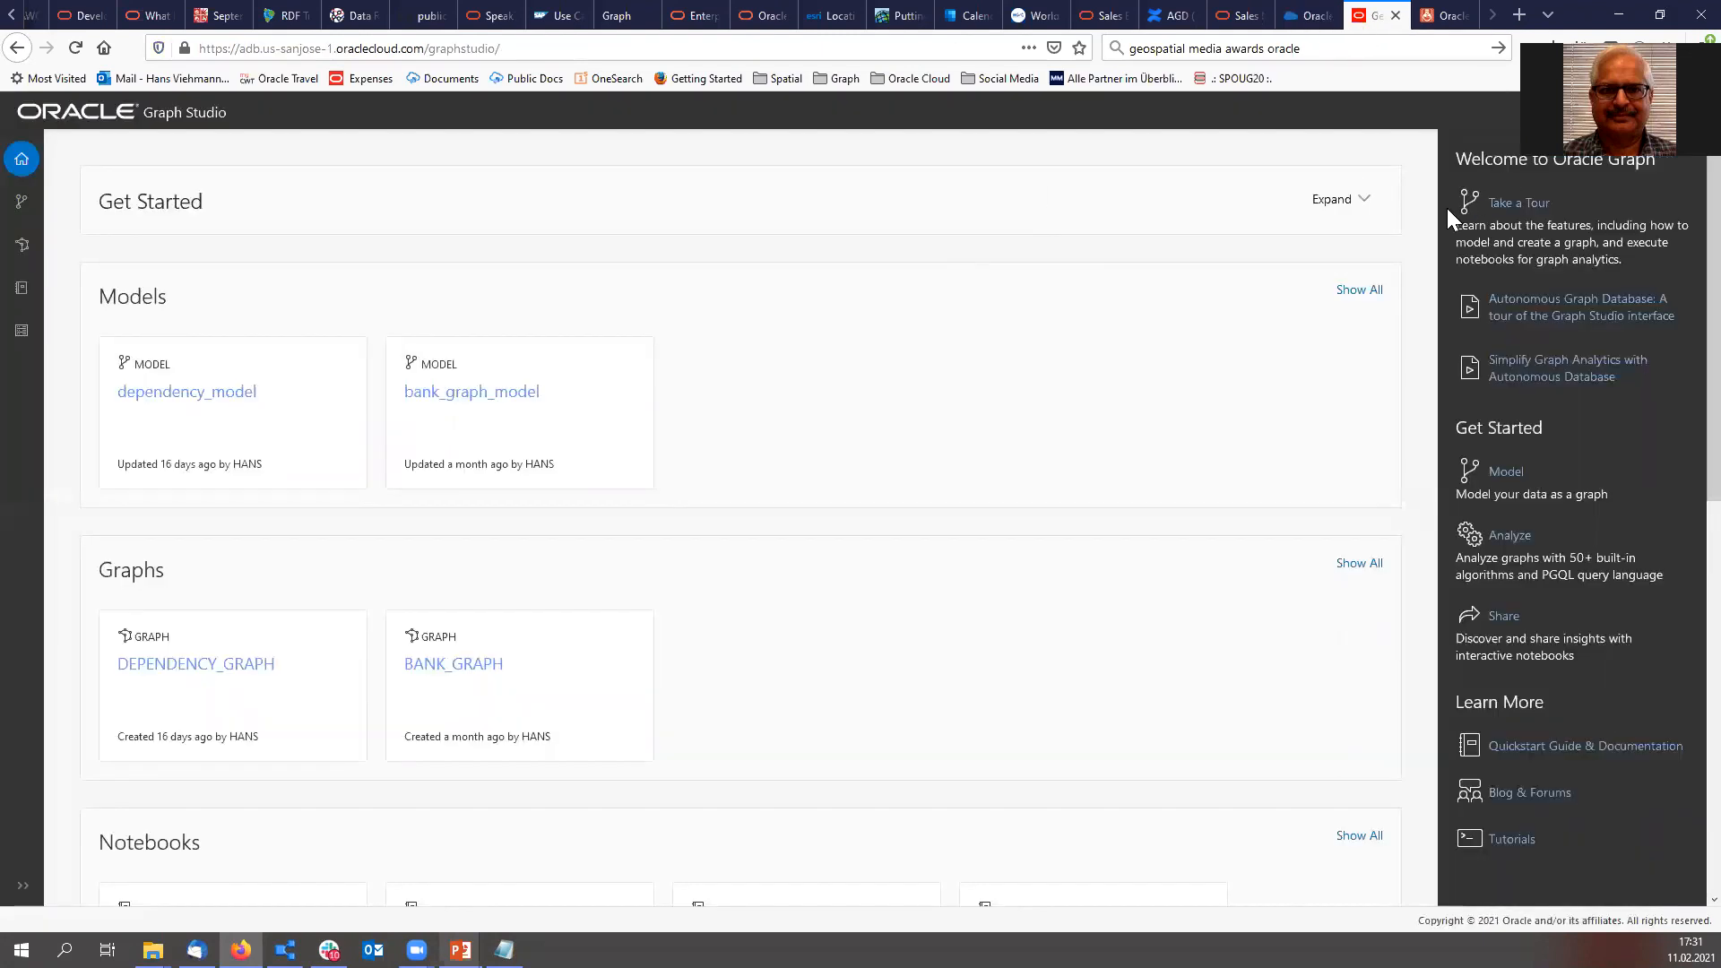
# Expand the Get Started card and start a new graph model in the Modeler
pyautogui.click(1372, 199)
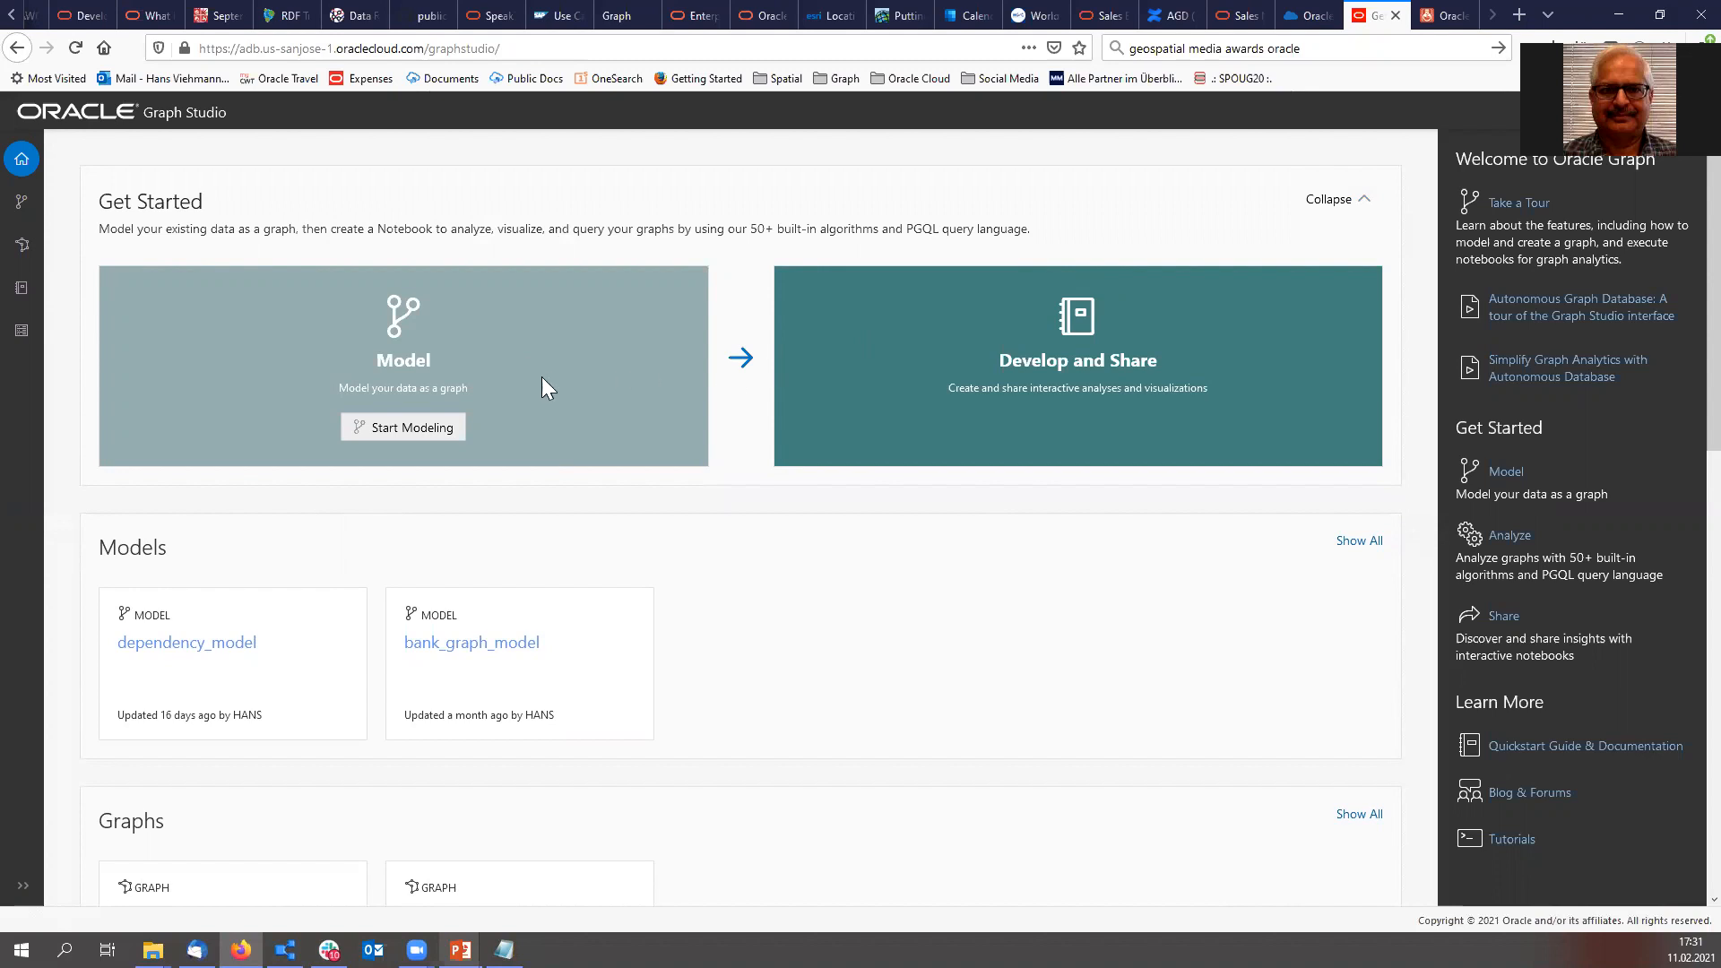
pyautogui.click(392, 428)
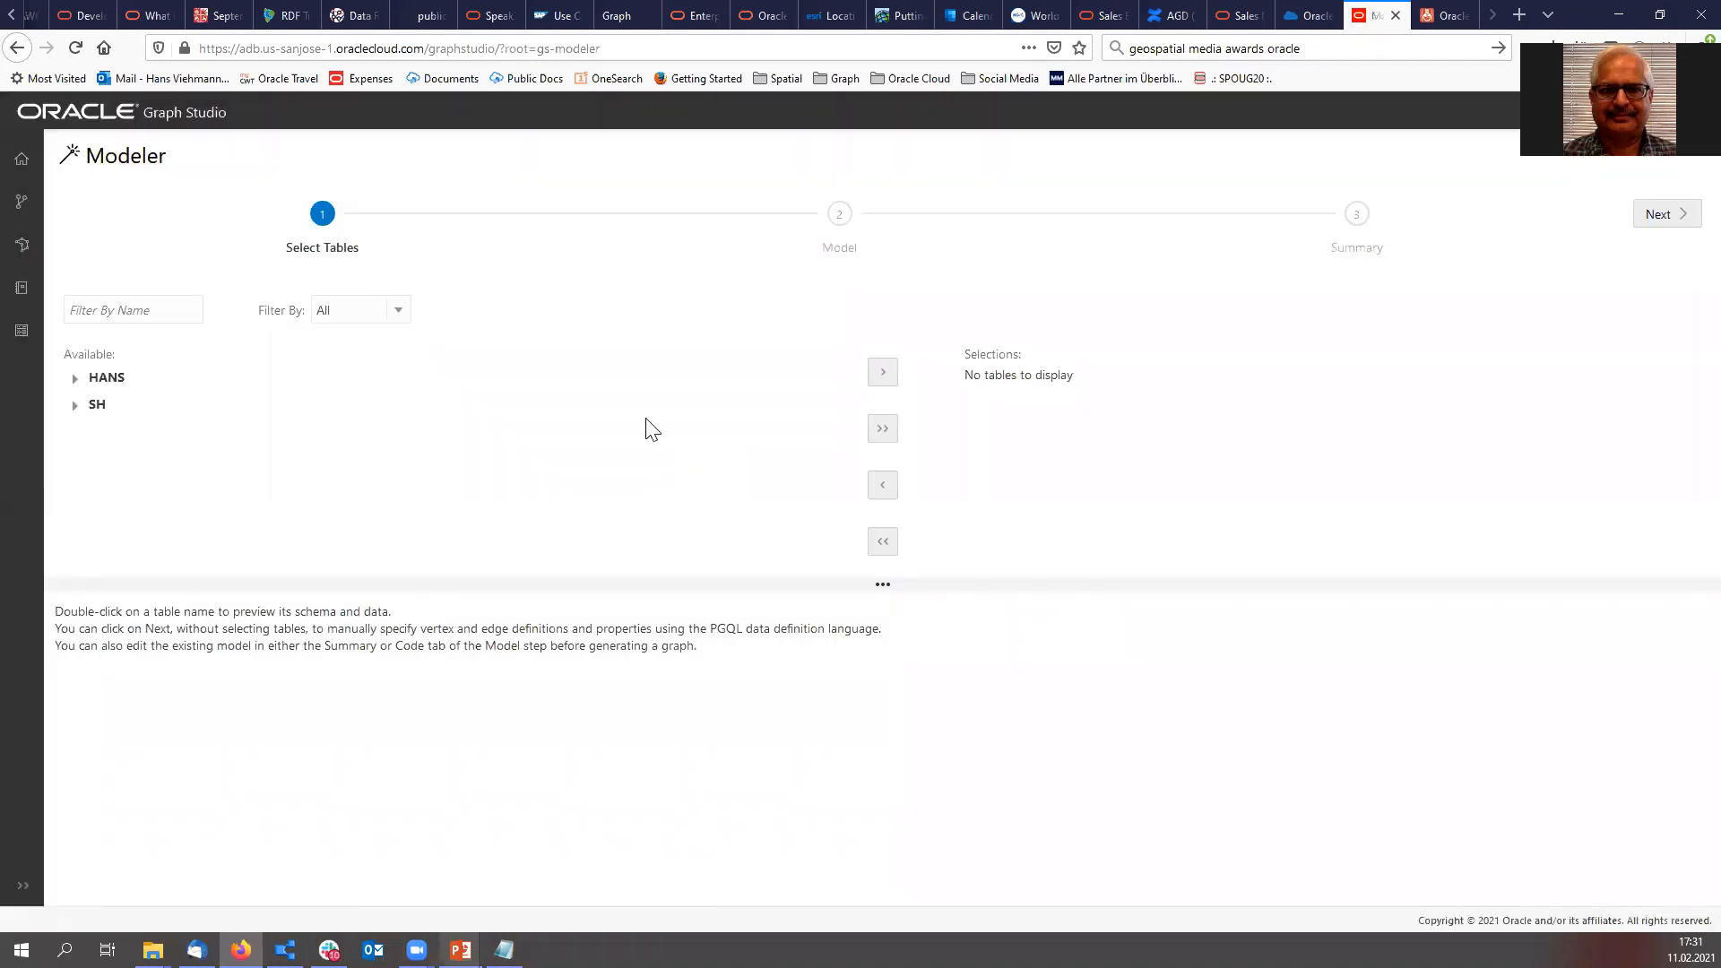
# Move SH's CHANNELS, COUNTRIES, CUSTOMERS, PRODUCTS, PROMOTIONS and SALES into Selections and continue to the Model step
pyautogui.click(75, 406)
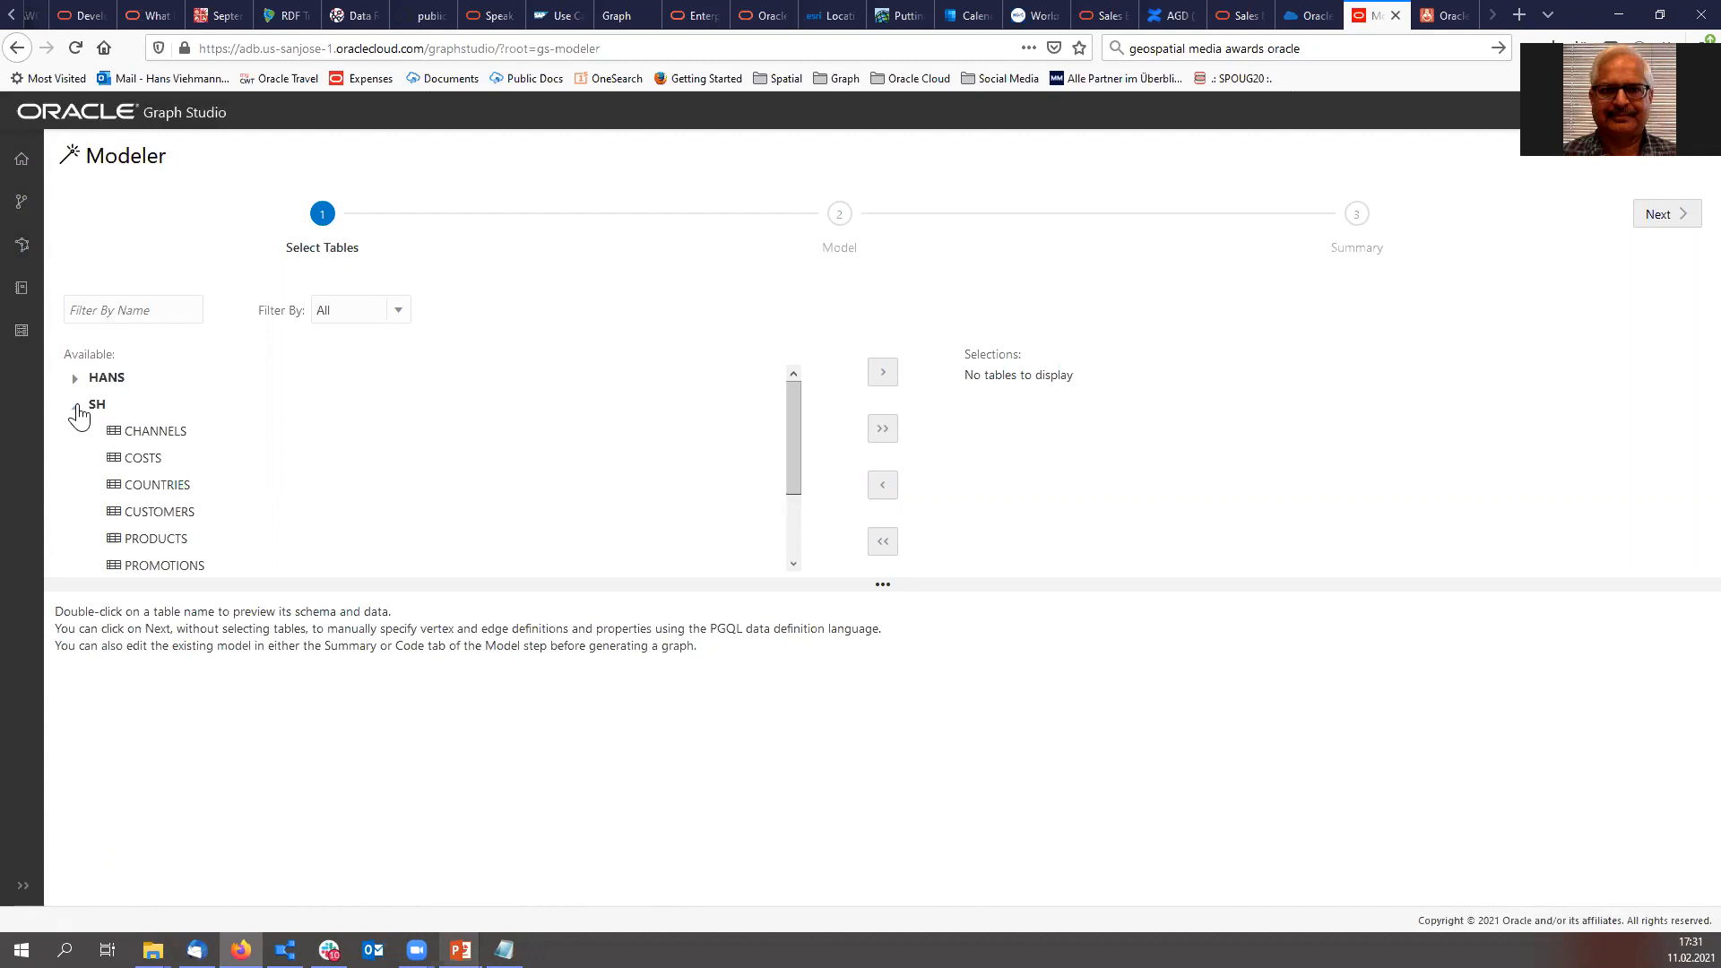
pyautogui.keyDown('ctrl'); pyautogui.click(154, 459); pyautogui.keyUp('ctrl')
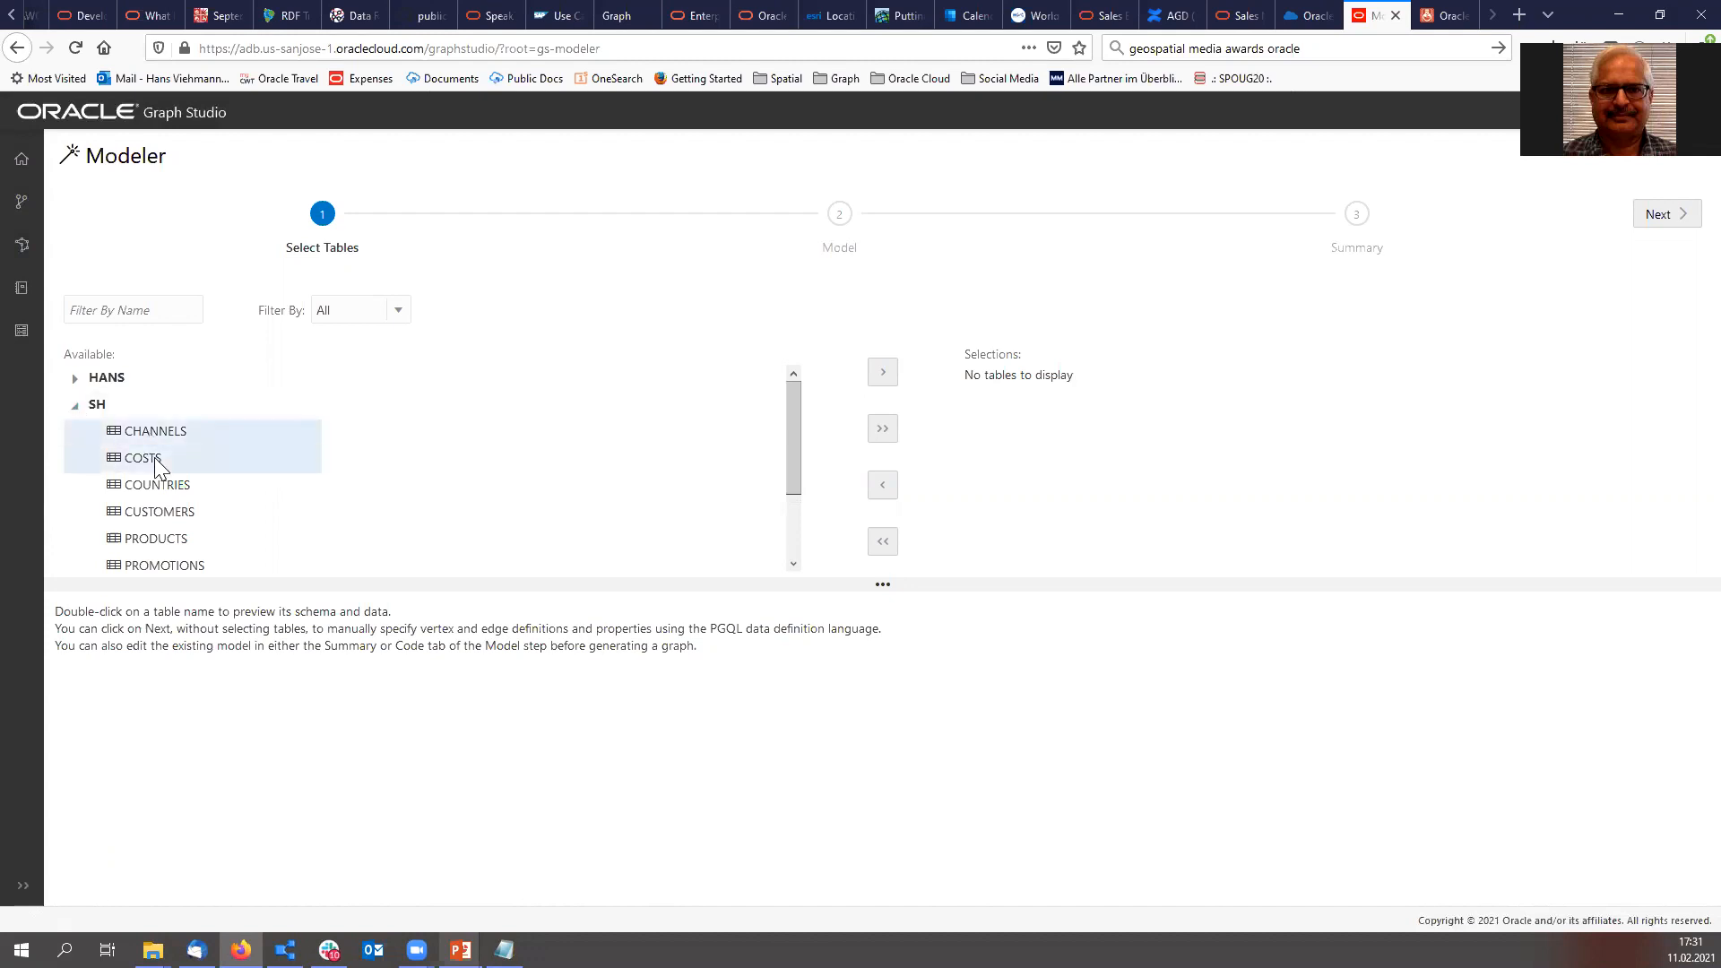
pyautogui.keyDown('ctrl'); pyautogui.click(170, 485); pyautogui.keyUp('ctrl')
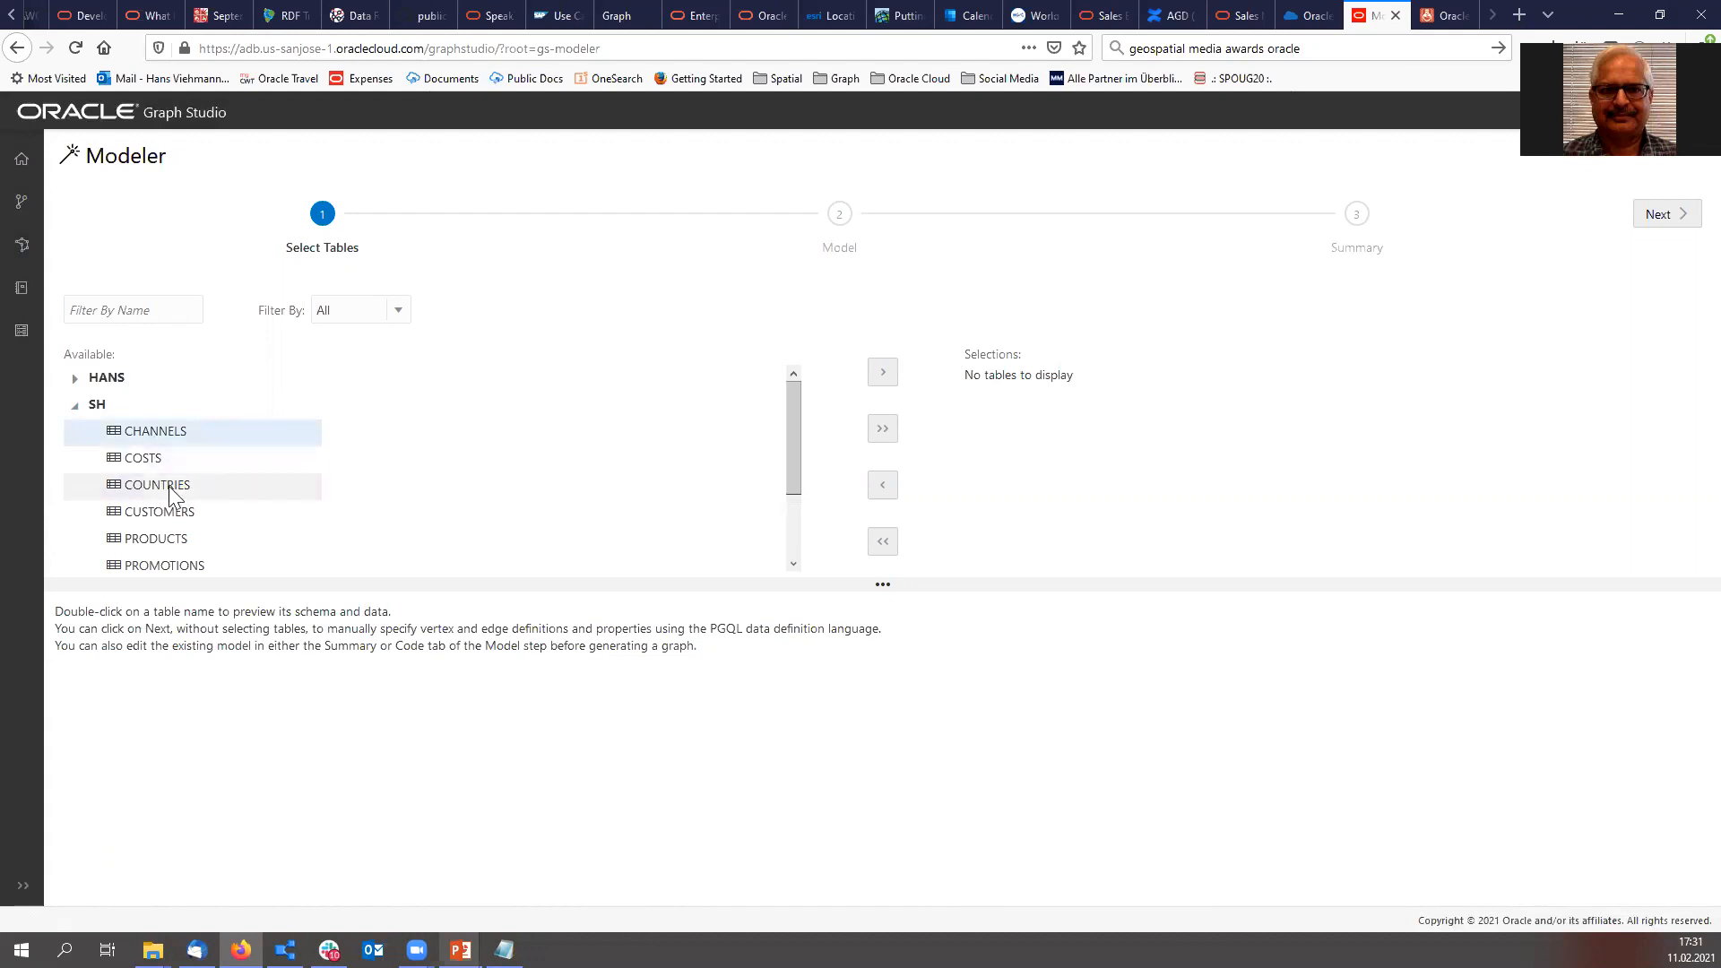
pyautogui.keyDown('ctrl'); pyautogui.click(186, 516); pyautogui.keyUp('ctrl')
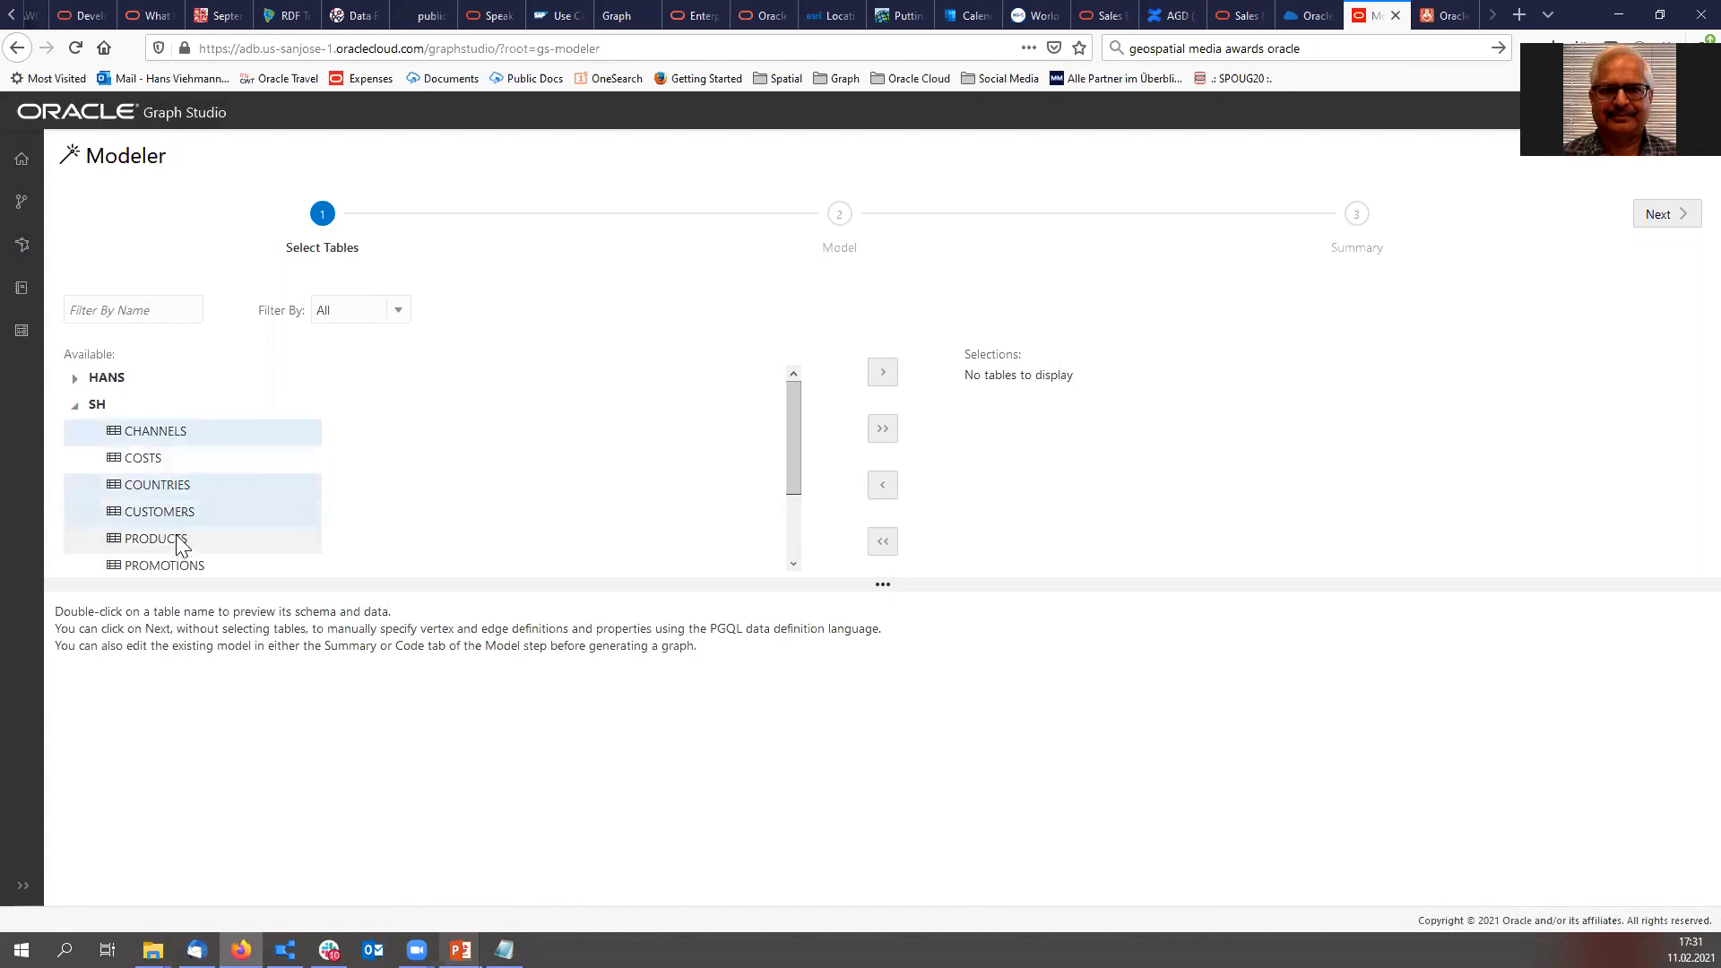
pyautogui.keyDown('ctrl'); pyautogui.click(215, 565); pyautogui.keyUp('ctrl')
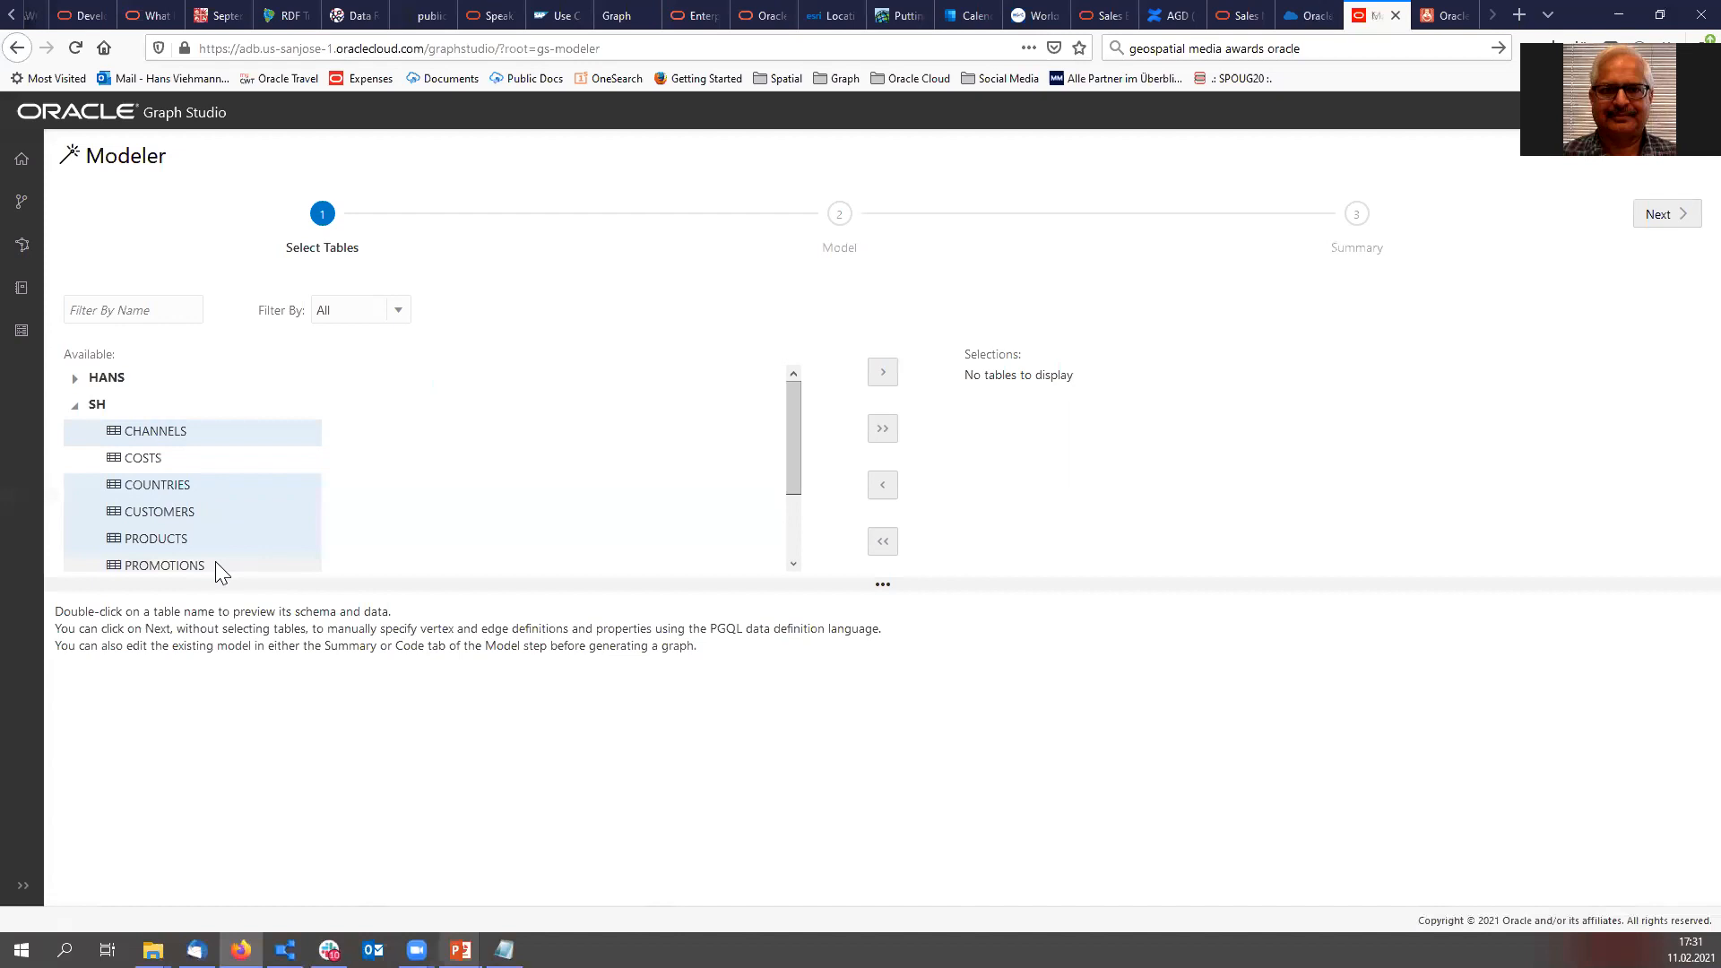
pyautogui.scroll(-2, 792, 537)
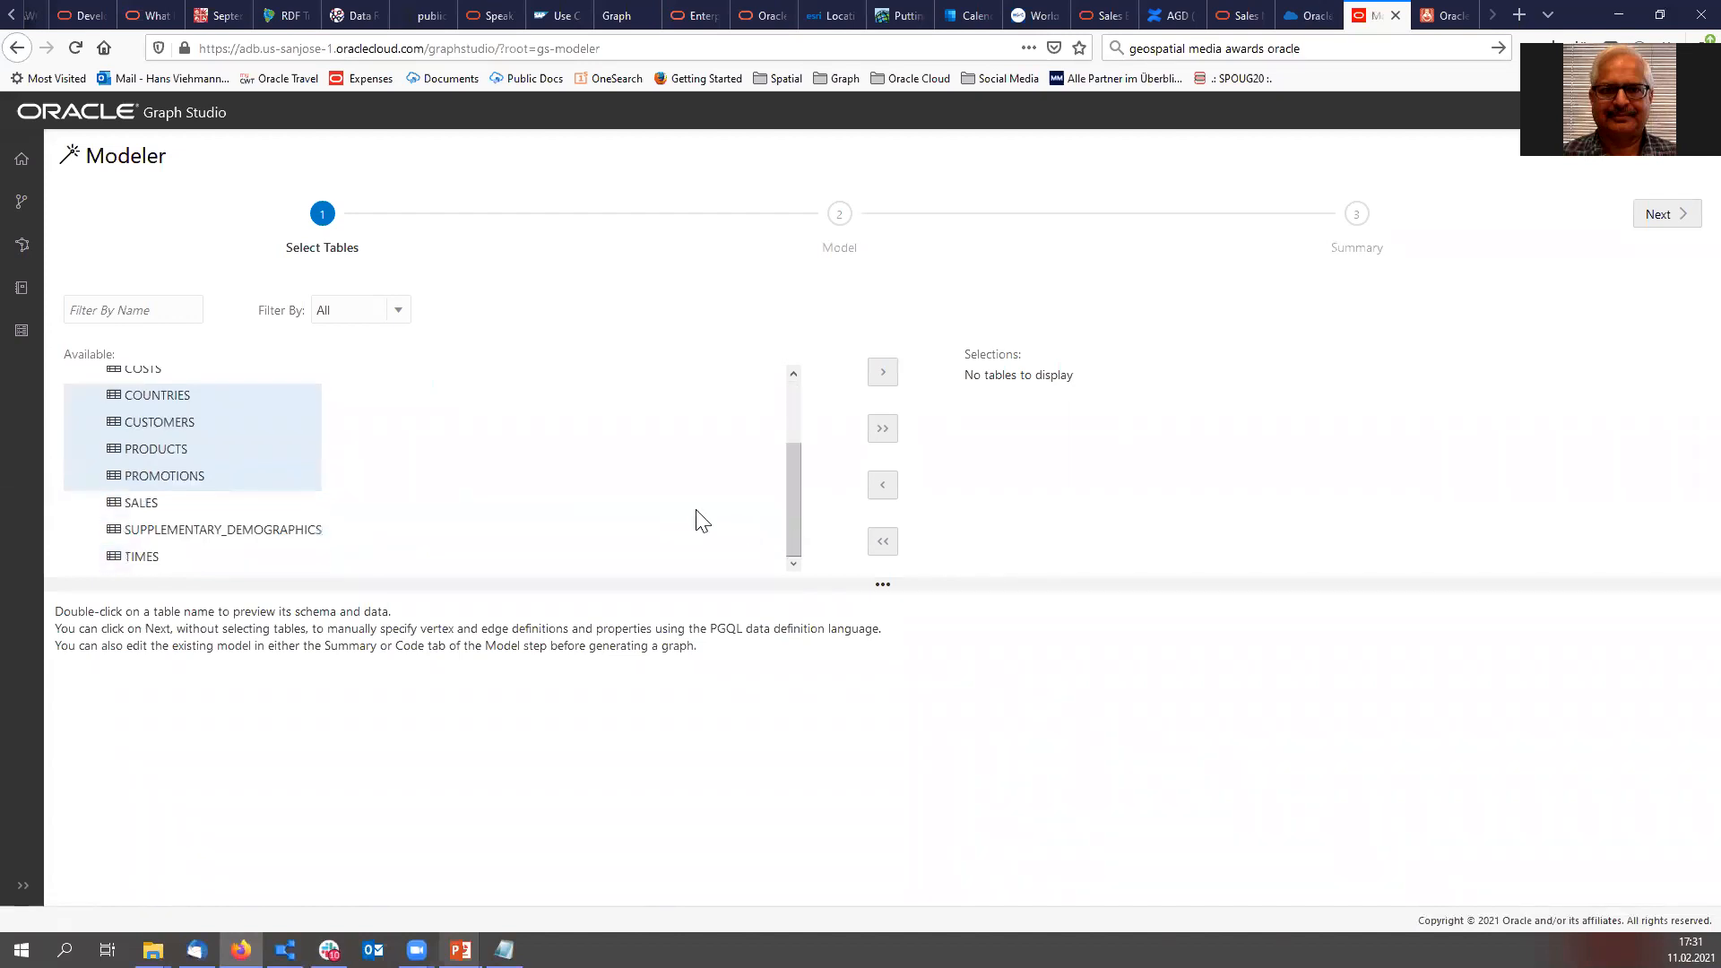
pyautogui.keyDown('ctrl'); pyautogui.click(145, 508); pyautogui.keyUp('ctrl')
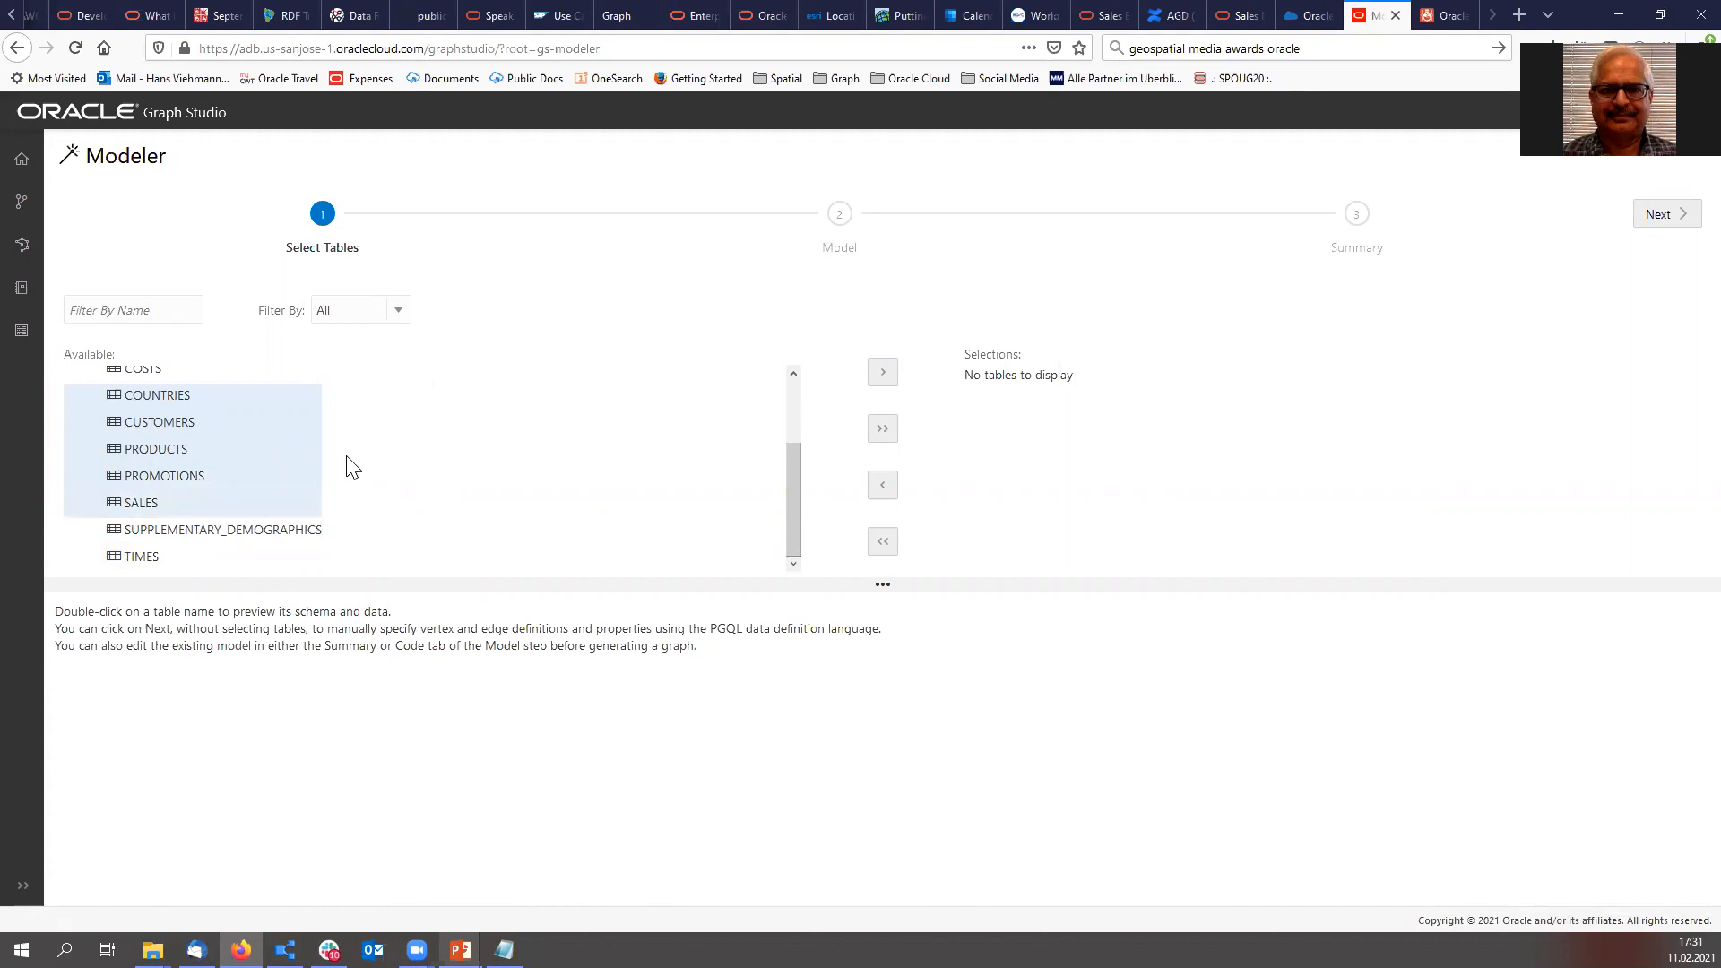
pyautogui.scroll(2, 353, 468)
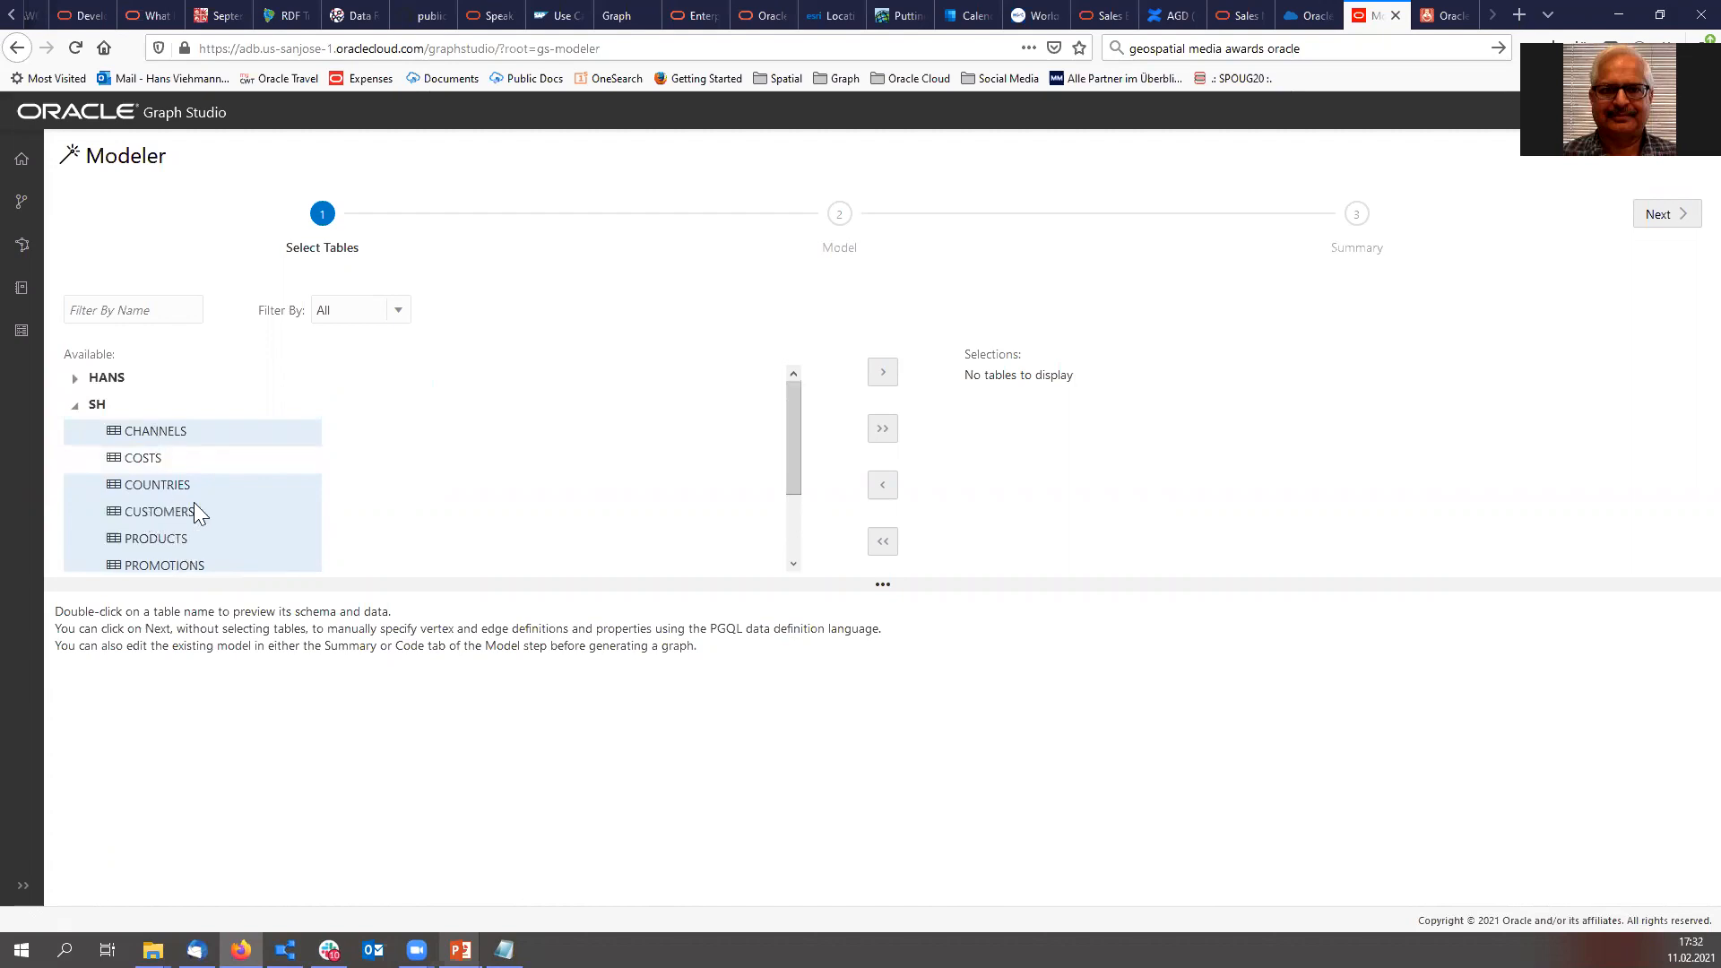
pyautogui.scroll(-2, 181, 464)
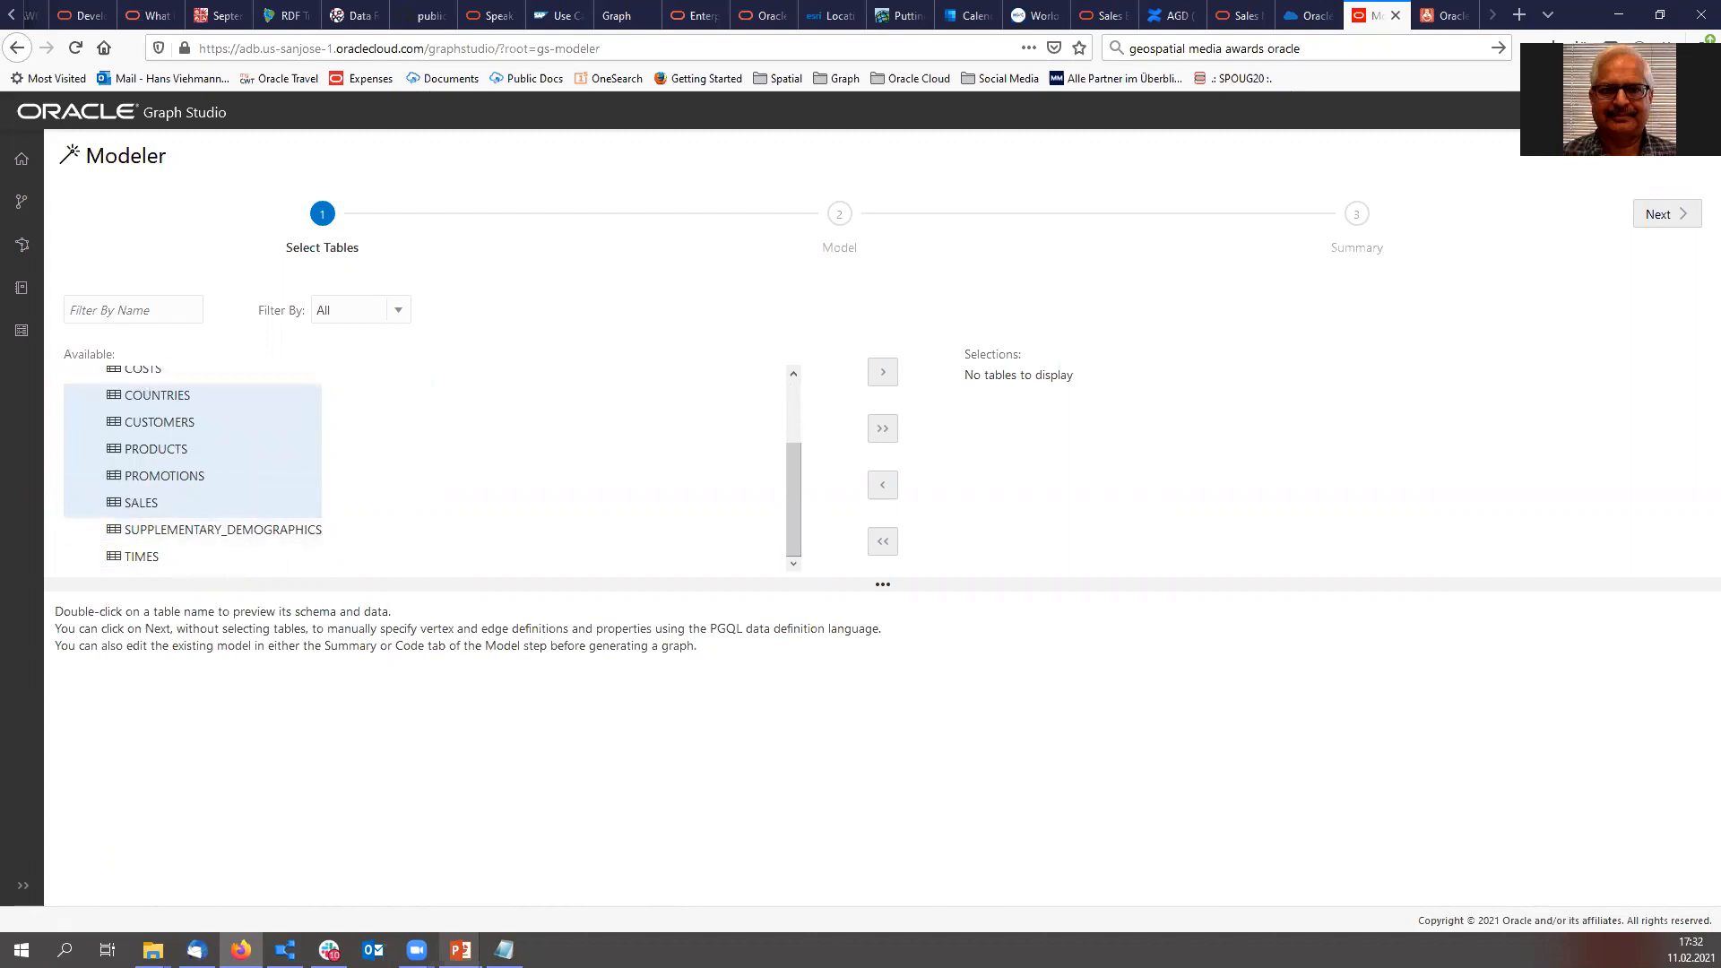
pyautogui.click(883, 374)
pyautogui.click(1659, 215)
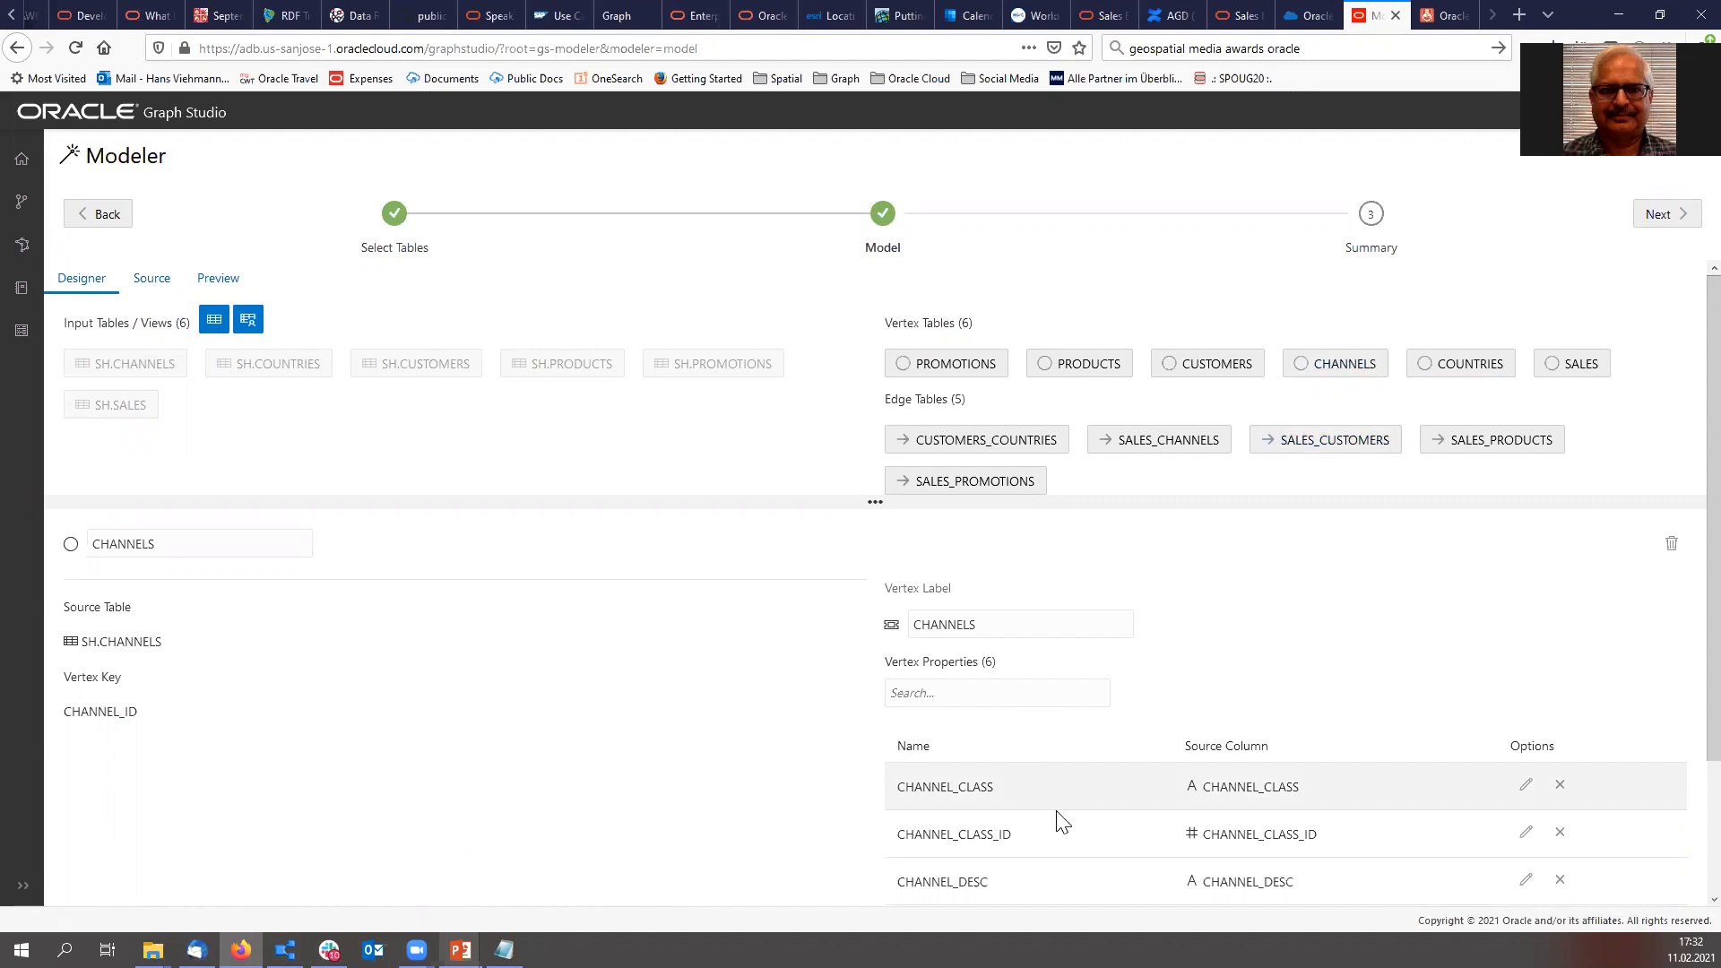
# Preview the graph, dragging SALES to the left and COUNTRIES beside CUSTOMERS to spread it out
pyautogui.scroll(-2, 1099, 815)
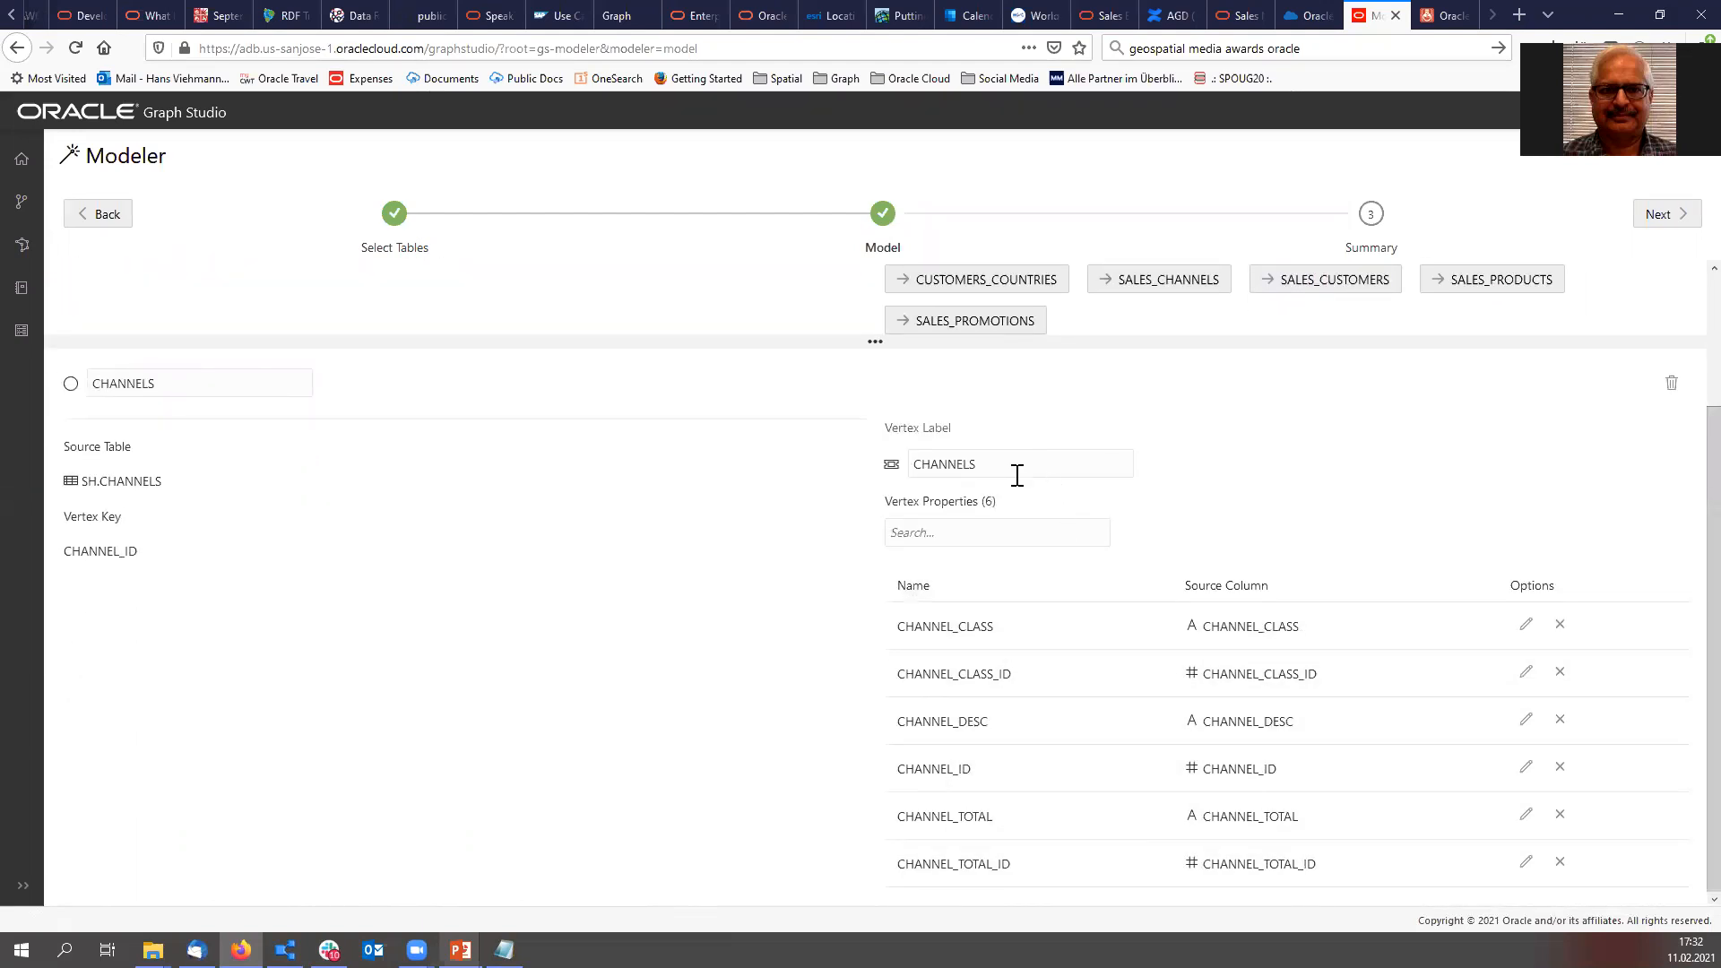
pyautogui.scroll(2, 1180, 471)
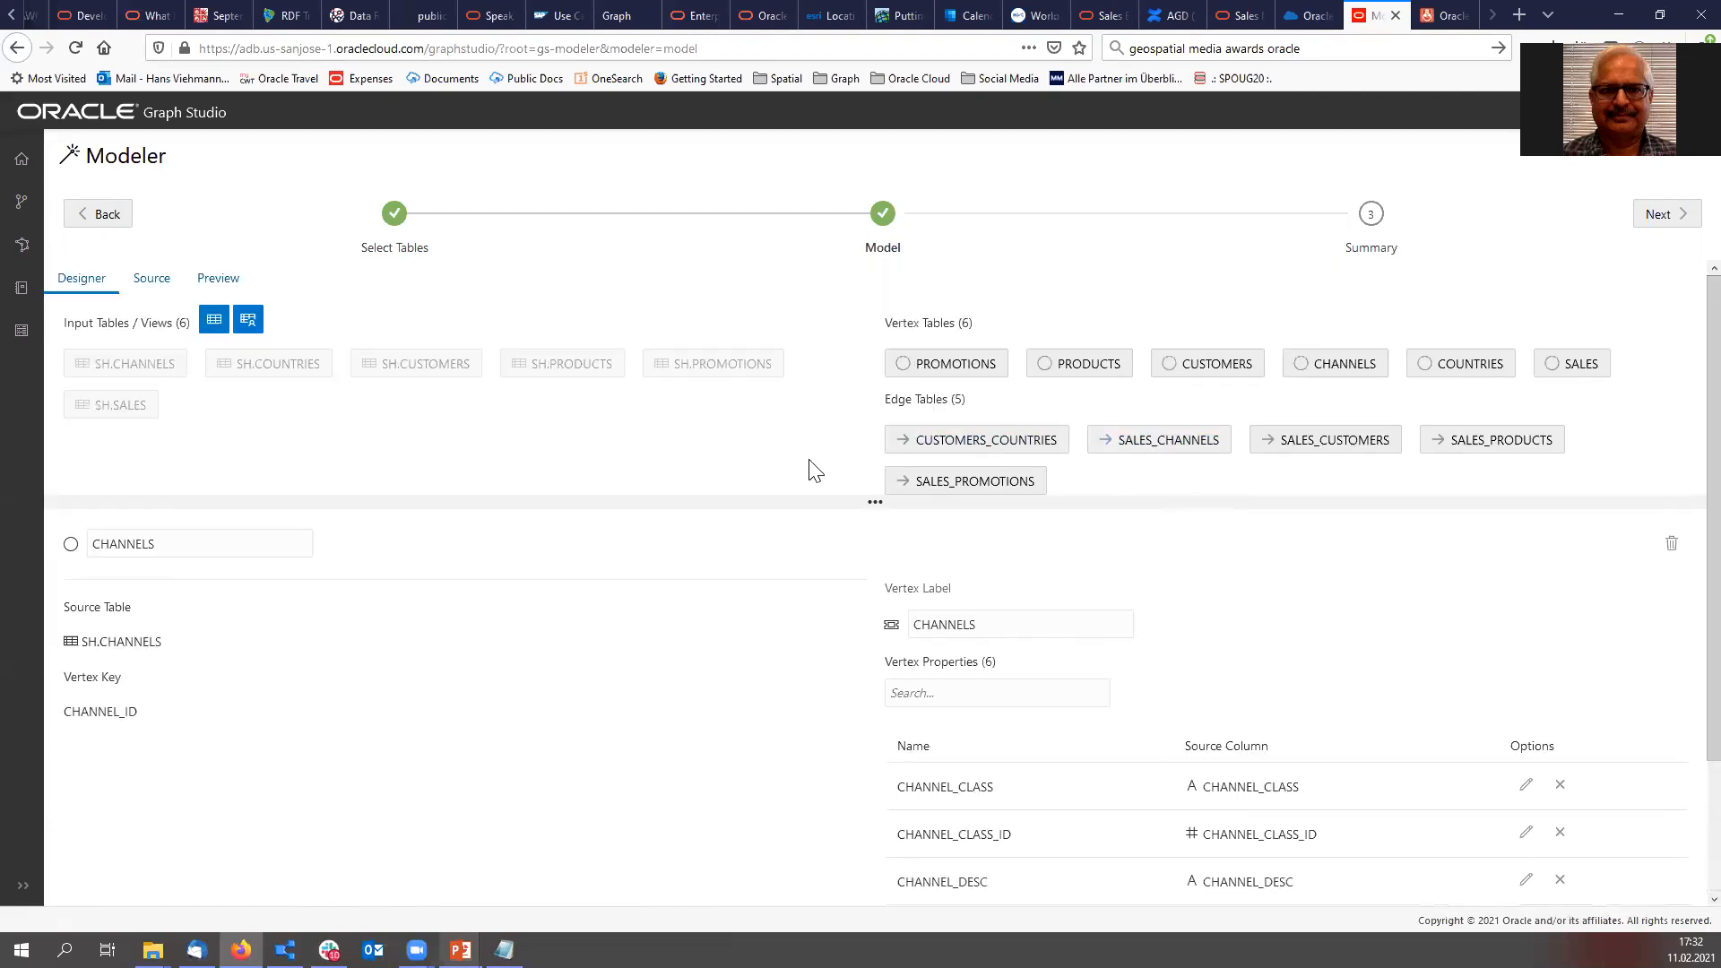
pyautogui.click(241, 283)
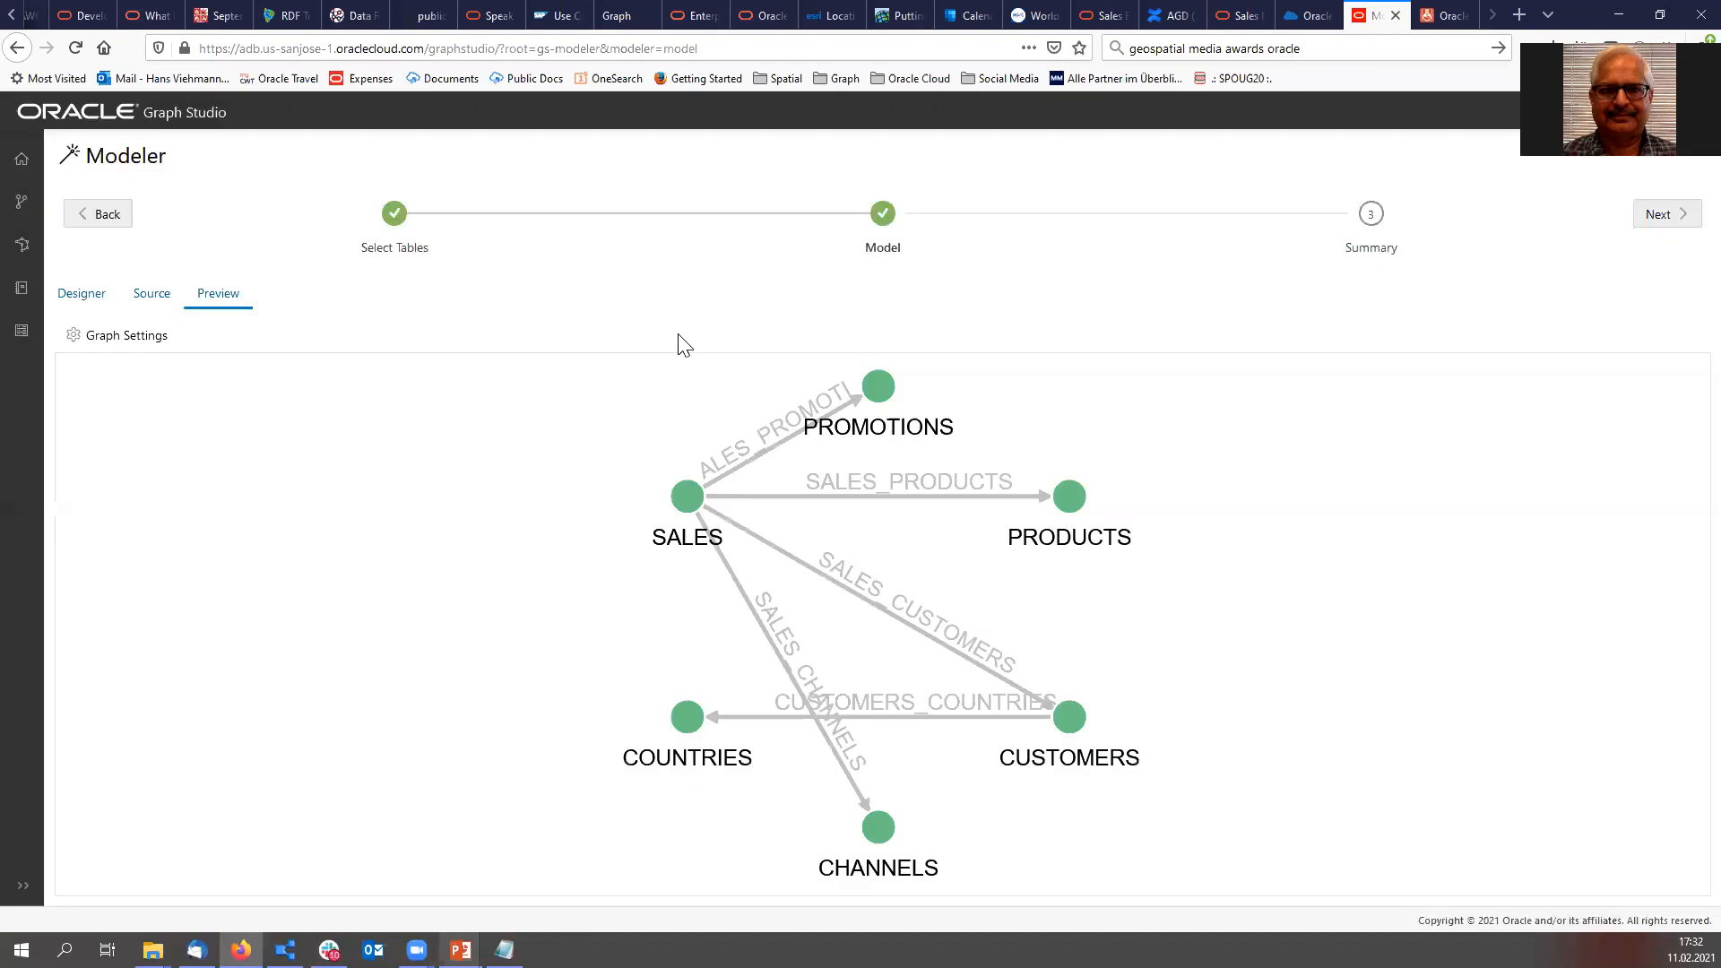
pyautogui.moveTo(687, 496); pyautogui.dragTo(465, 627)
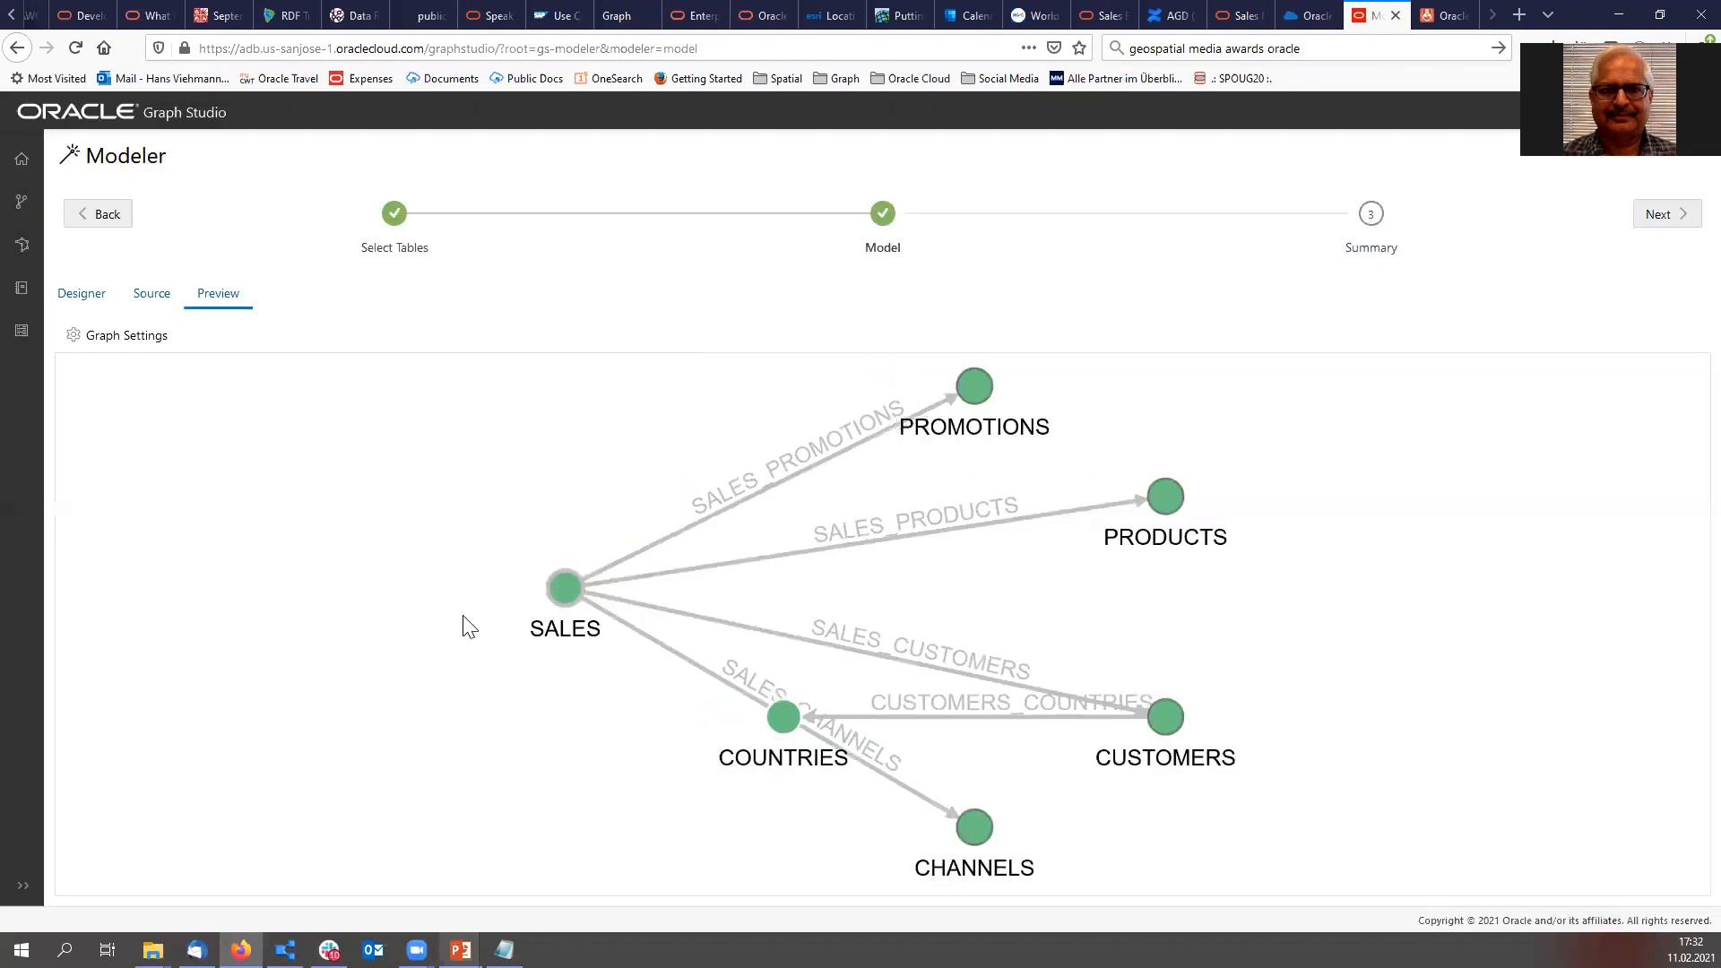
pyautogui.moveTo(856, 718); pyautogui.dragTo(1369, 575)
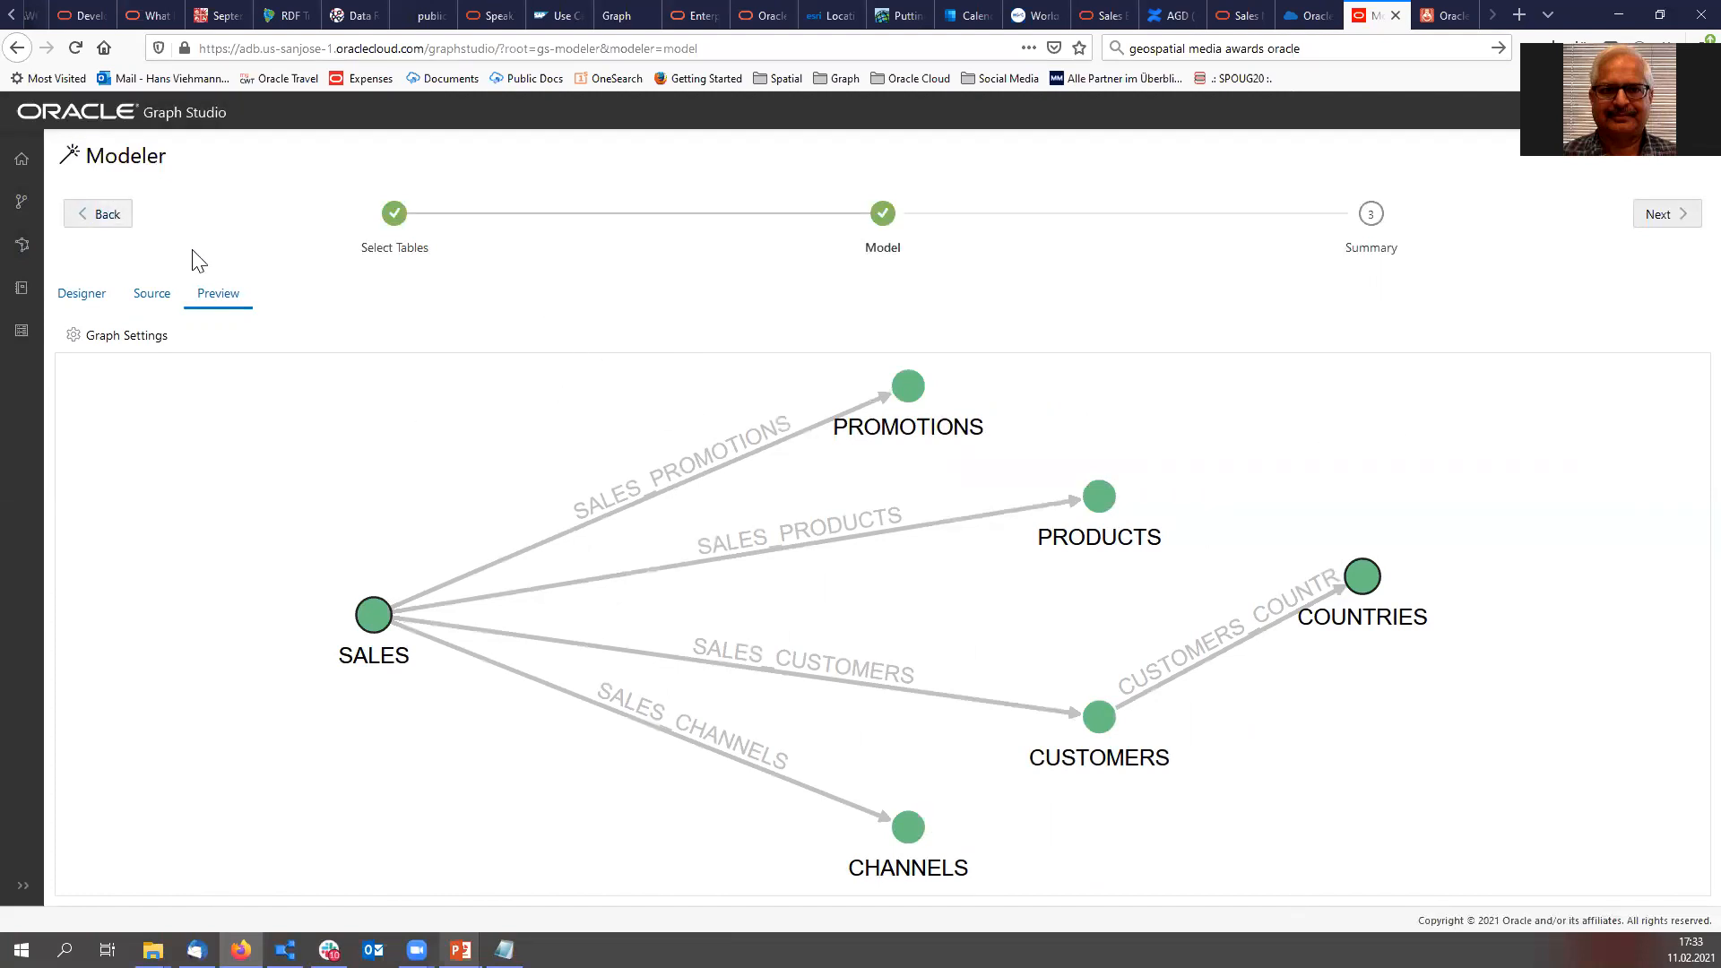
# Go back and remove CHANNELS, COUNTRIES and PROMOTIONS from Selections, then return to the Model step
pyautogui.click(101, 215)
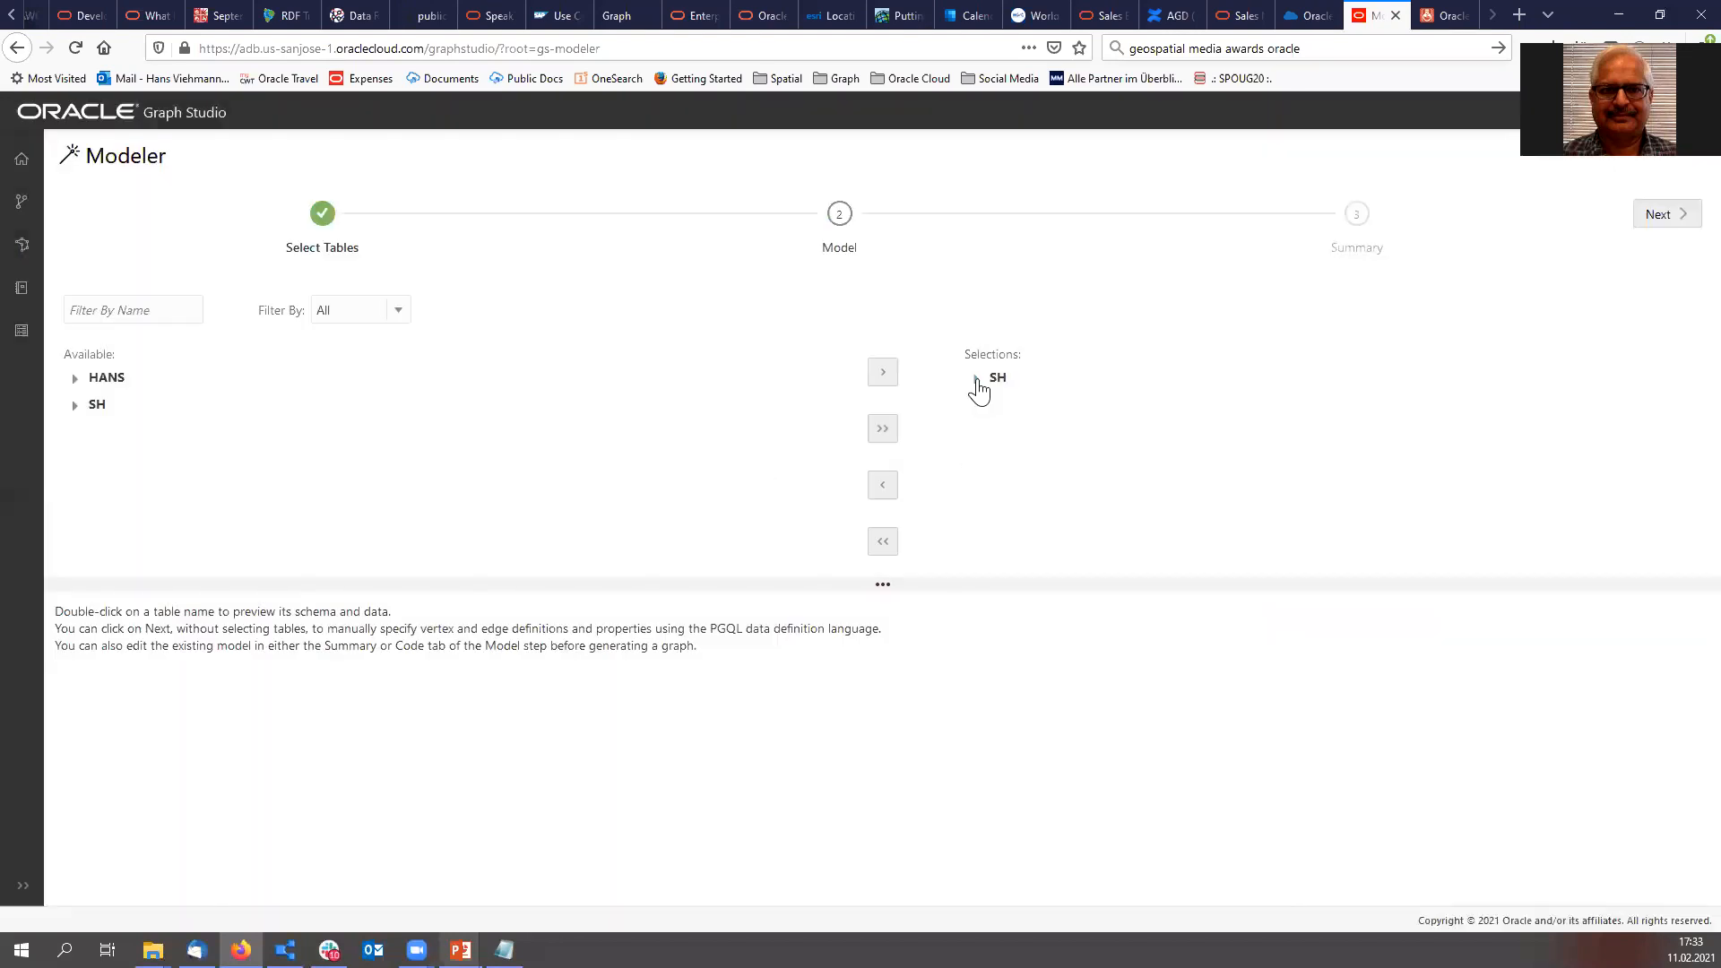
pyautogui.click(976, 379)
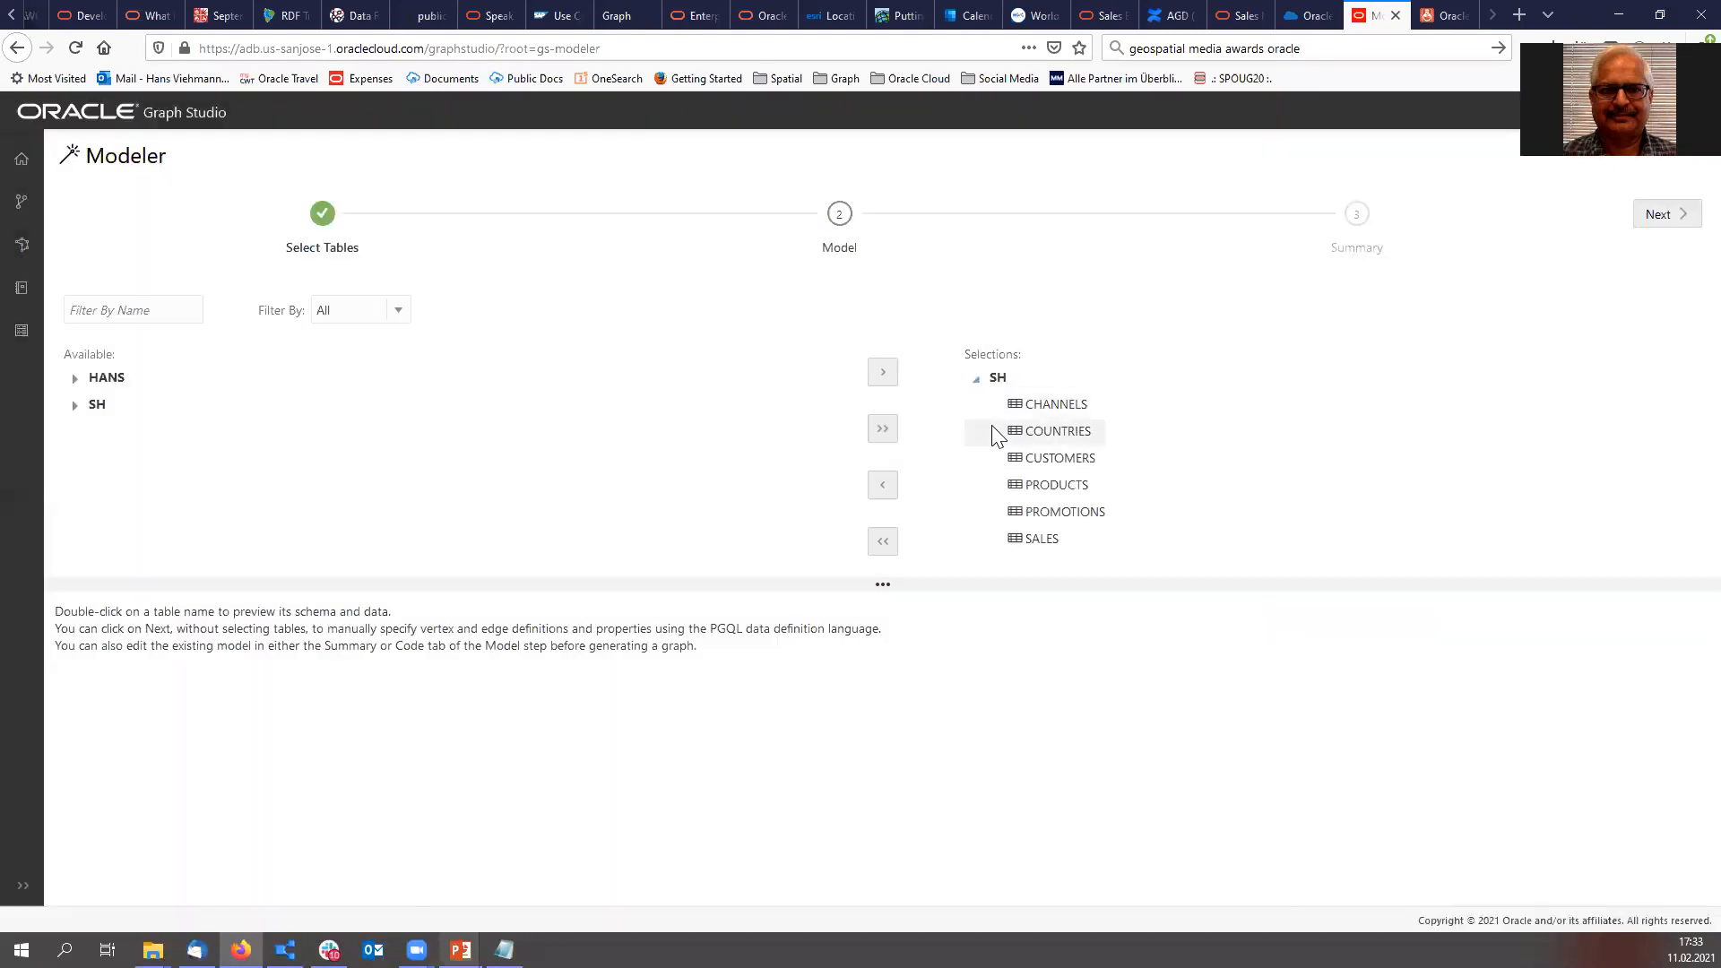
pyautogui.click(1058, 412)
pyautogui.keyDown('ctrl'); pyautogui.click(1071, 432); pyautogui.keyUp('ctrl')
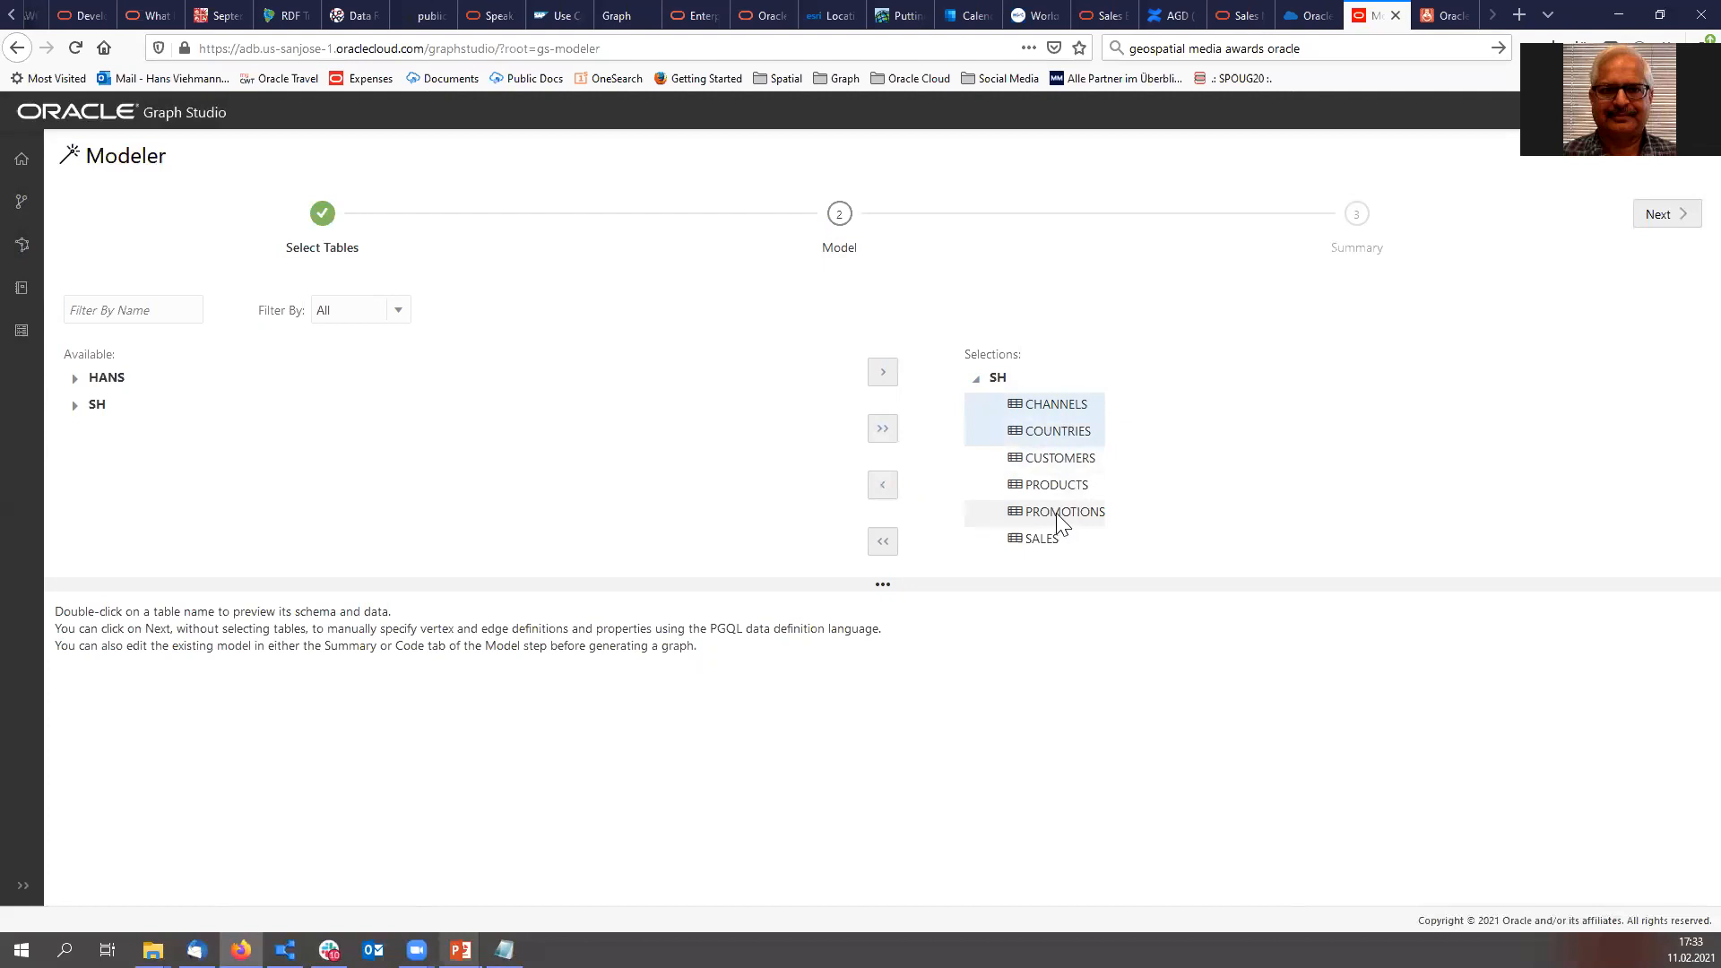
pyautogui.click(884, 487)
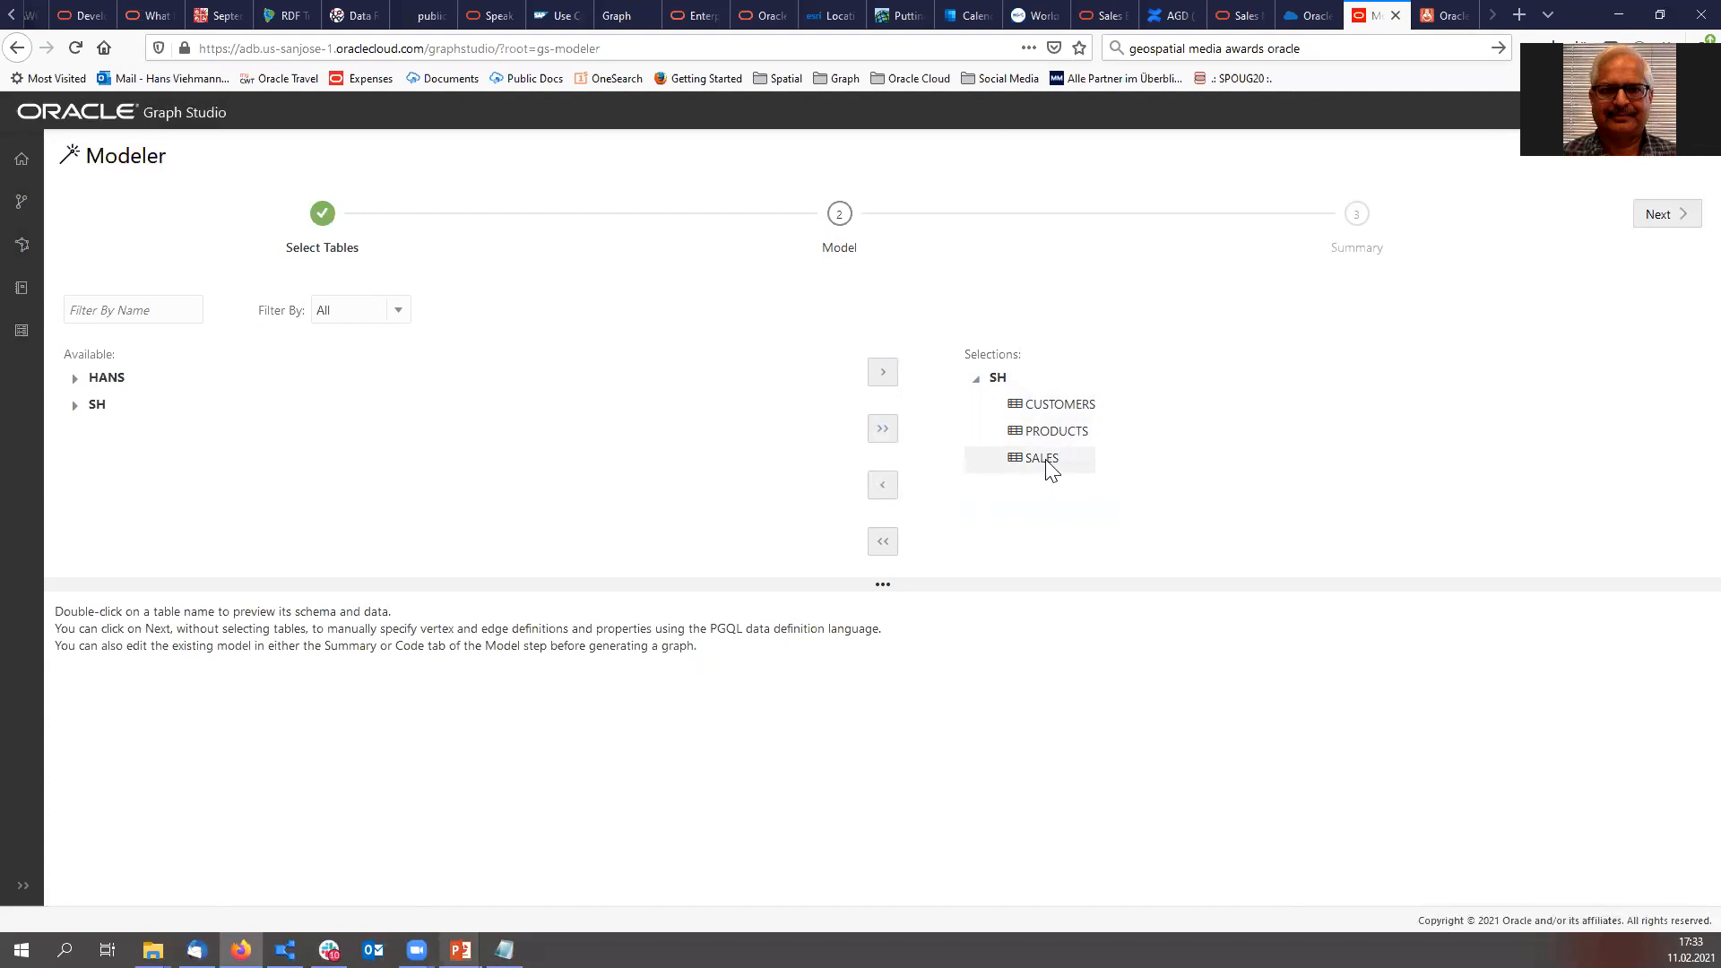
pyautogui.click(1677, 220)
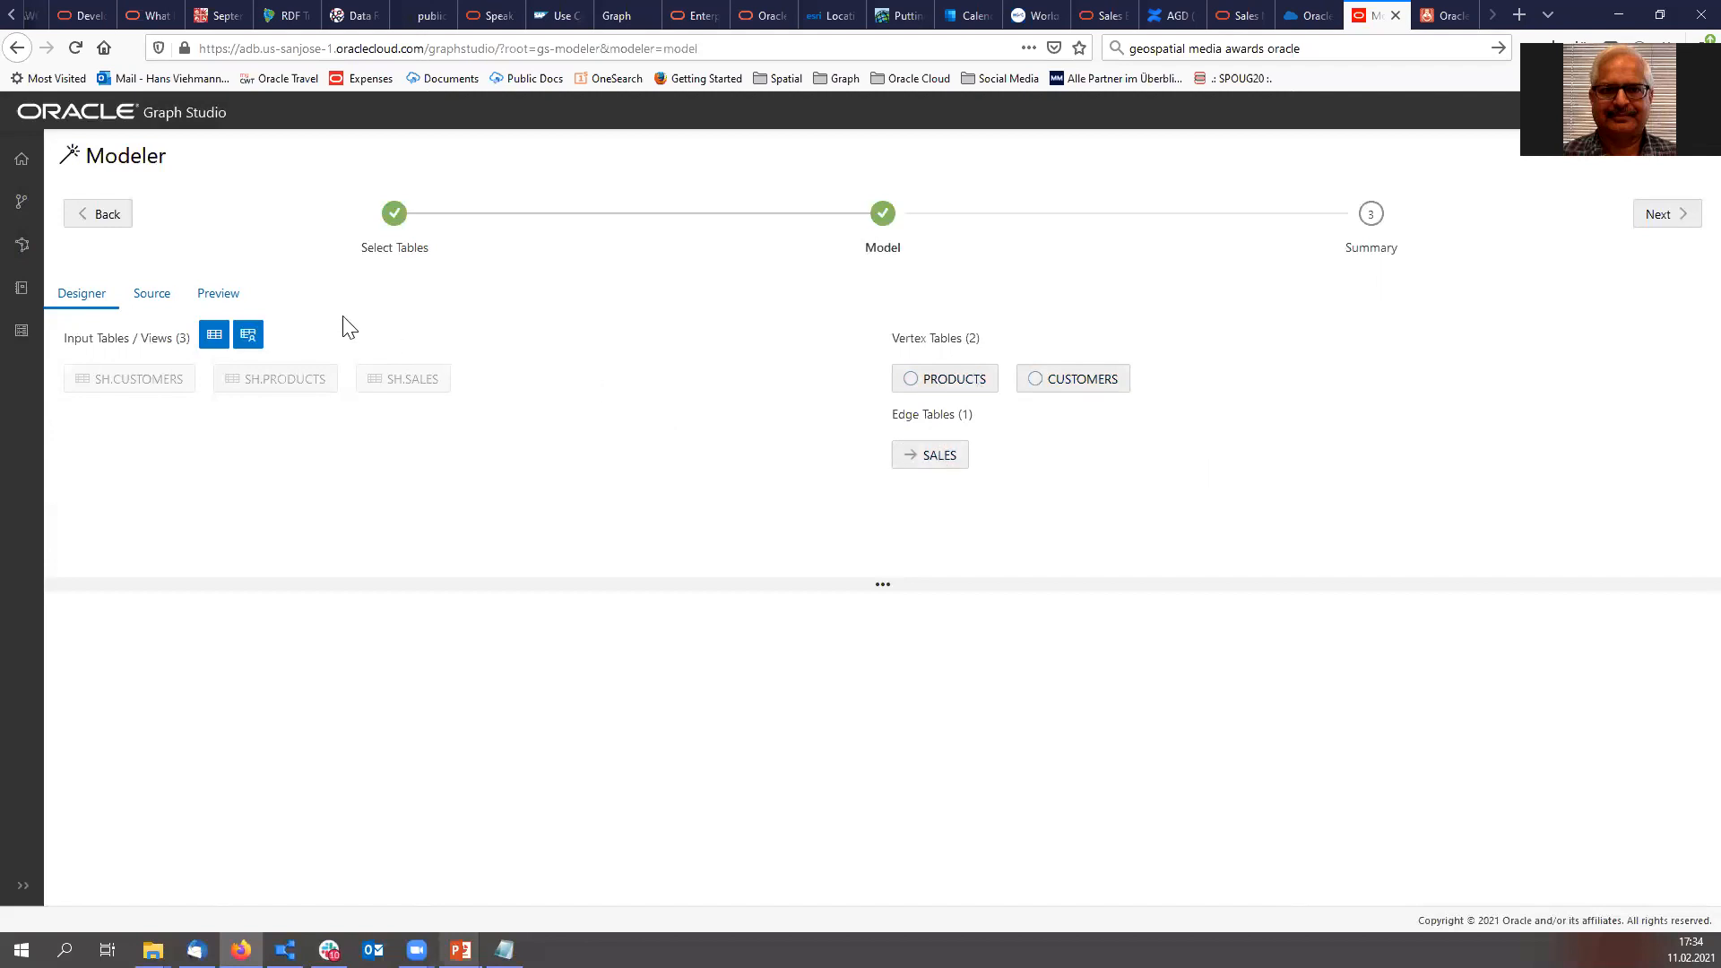
# Preview the reduced model, then swap the SALES edge to run from CUSTOMERS to PRODUCTS
pyautogui.click(217, 294)
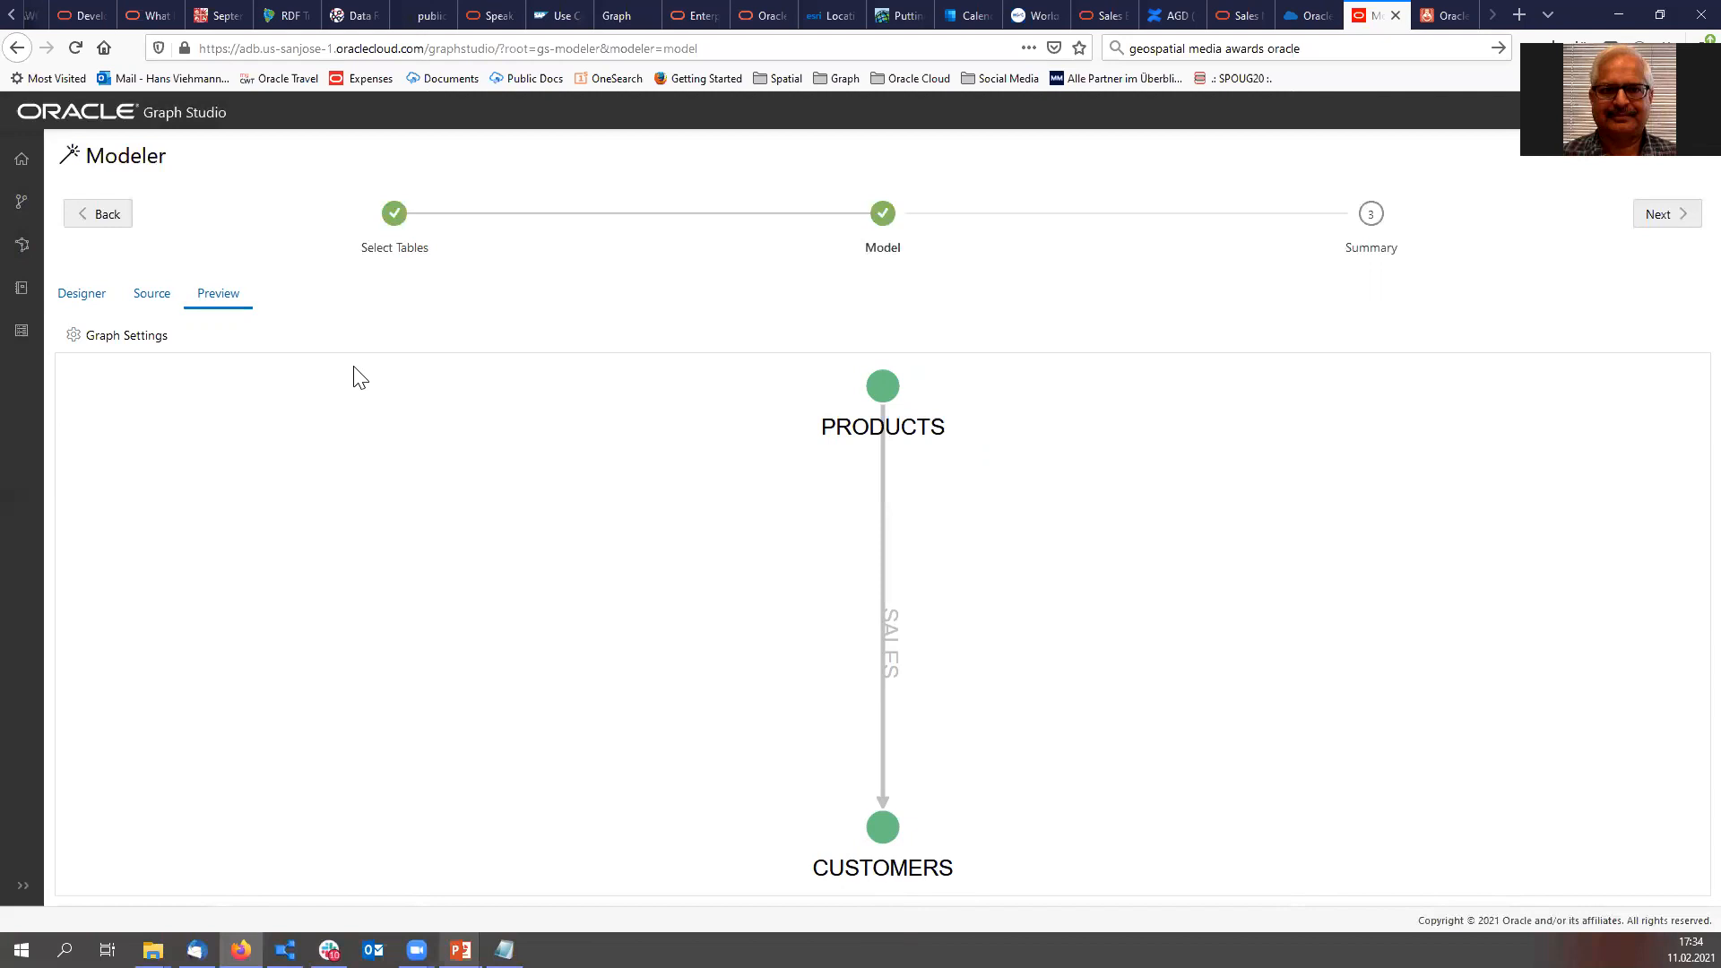
pyautogui.click(75, 303)
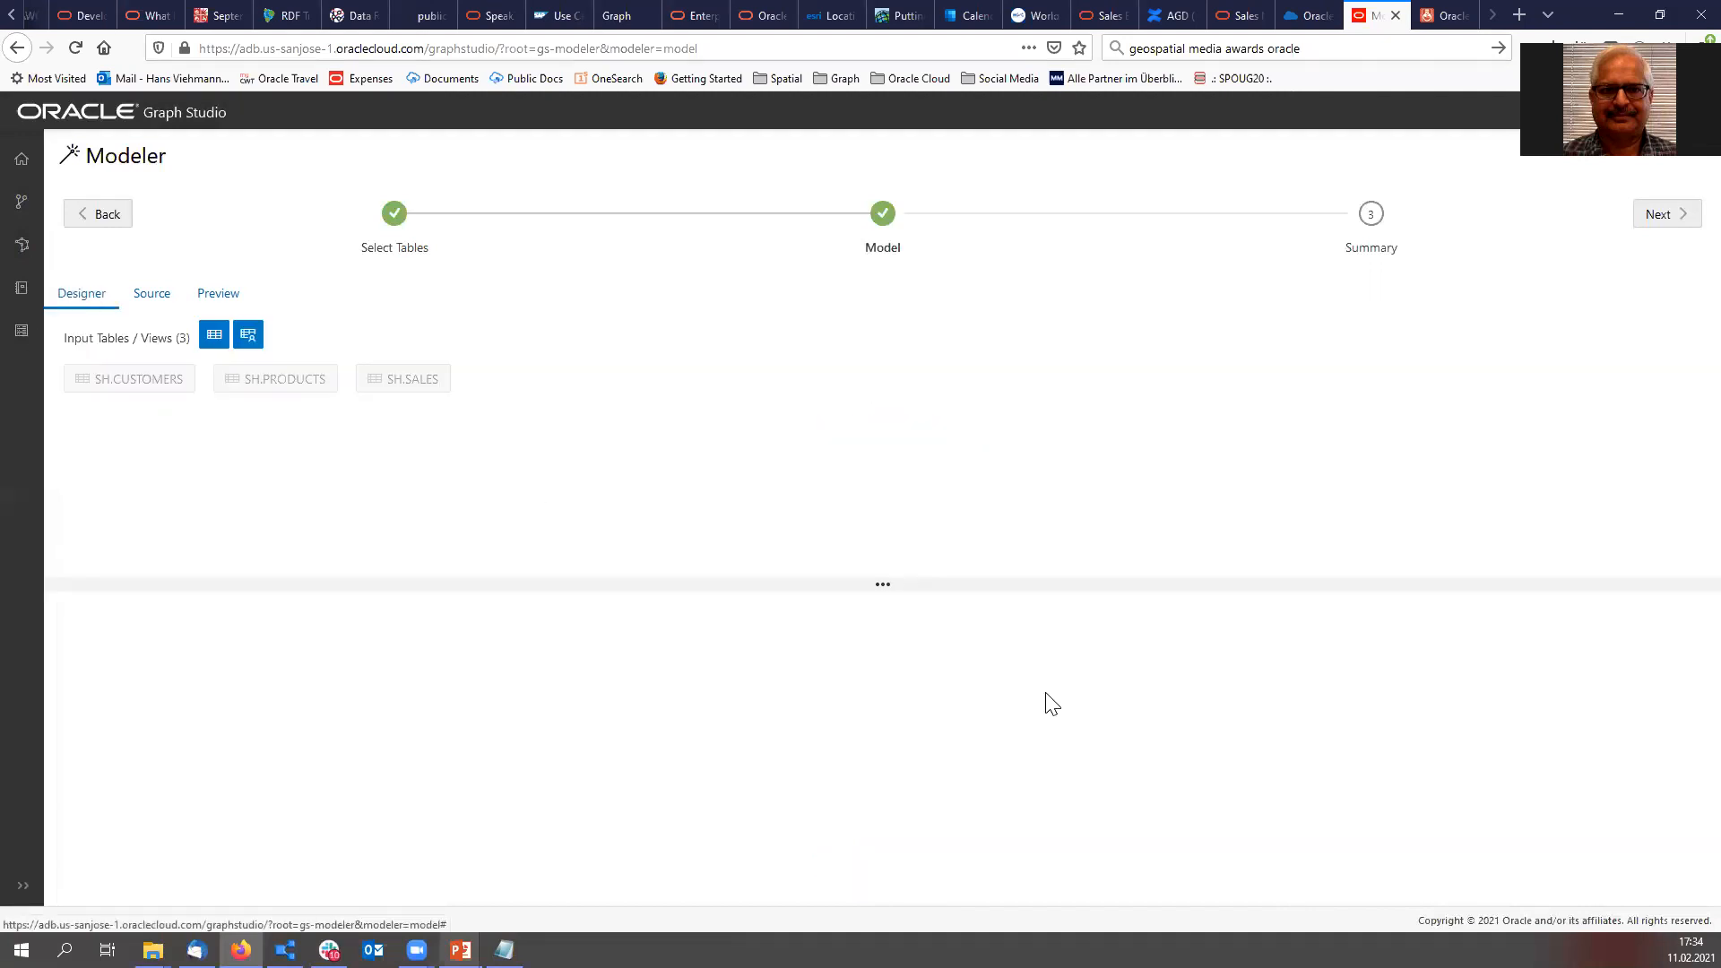
pyautogui.click(929, 457)
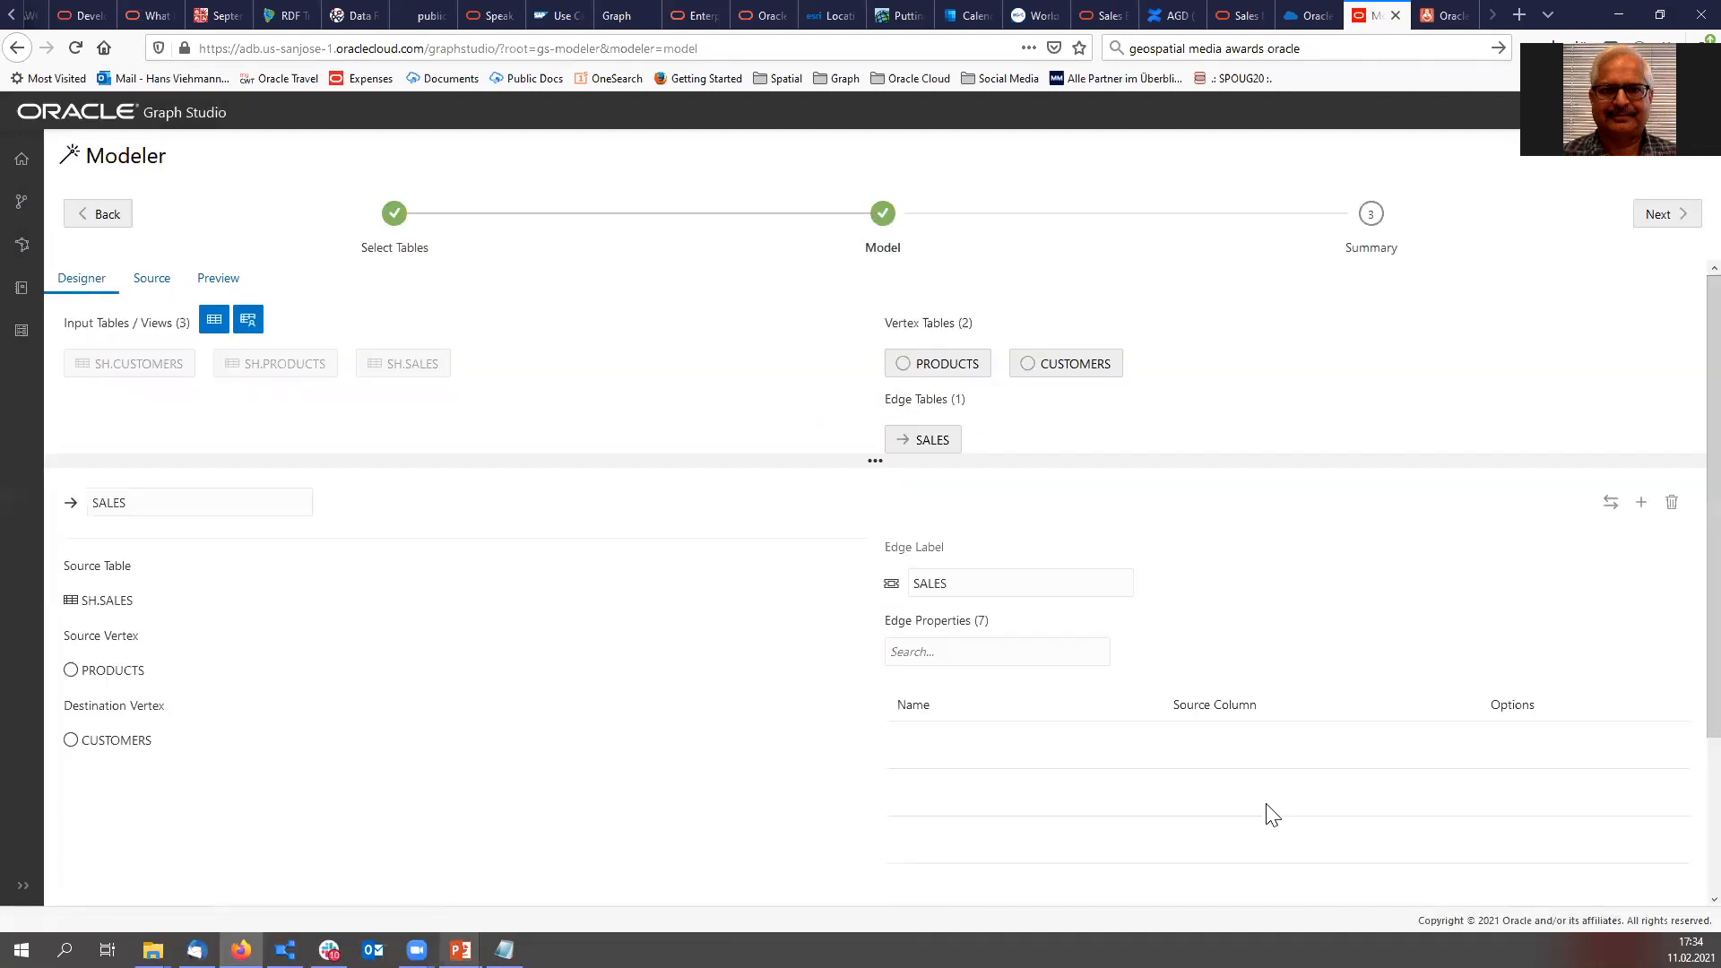
pyautogui.click(1610, 505)
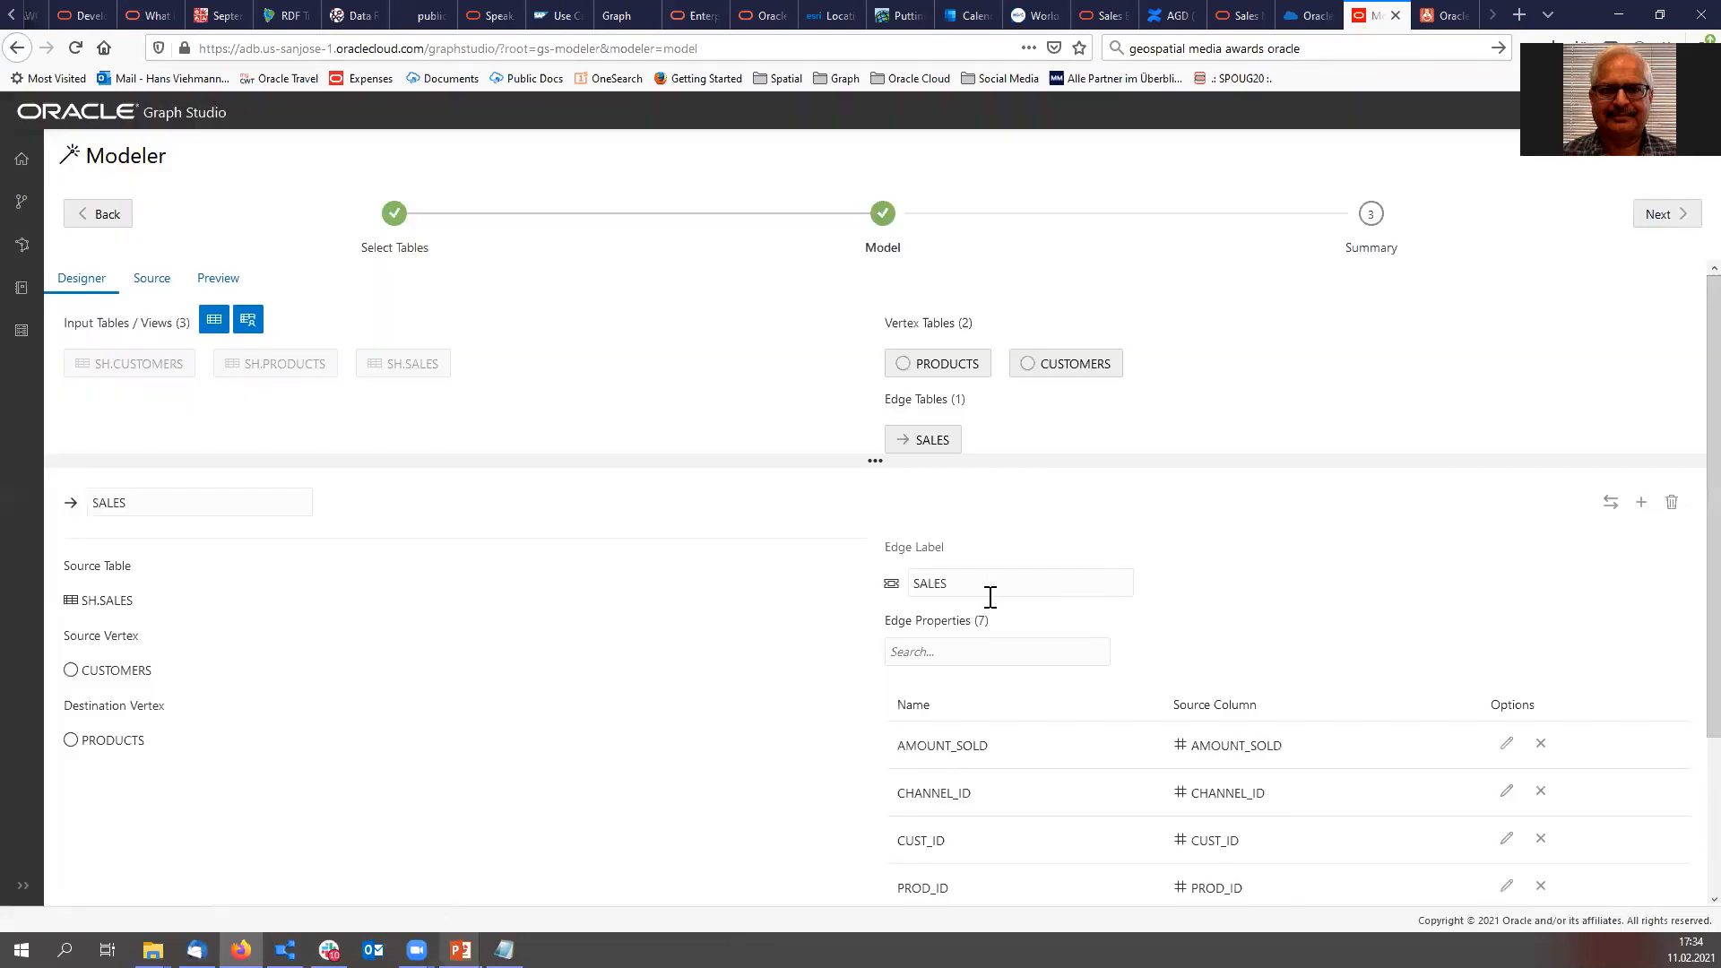
# Relabel the SALES edge PURCHASED and preview the resulting graph
pyautogui.moveTo(986, 593); pyautogui.dragTo(870, 593)
pyautogui.write('PURCHASED')
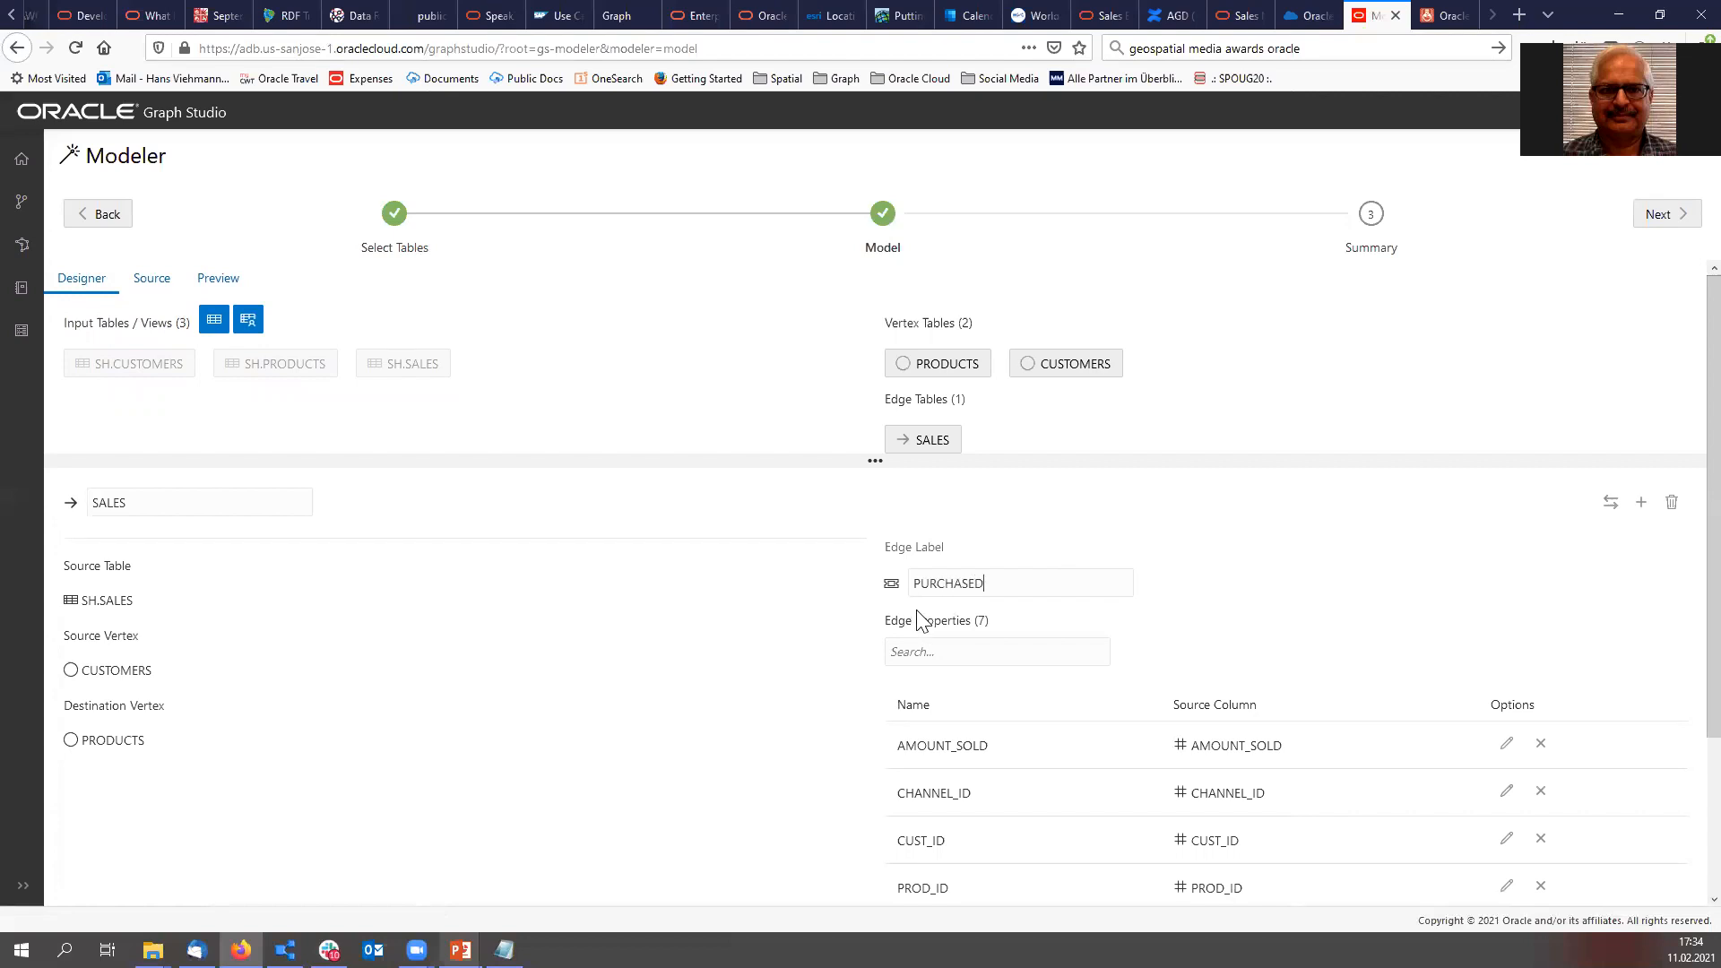
pyautogui.click(918, 619)
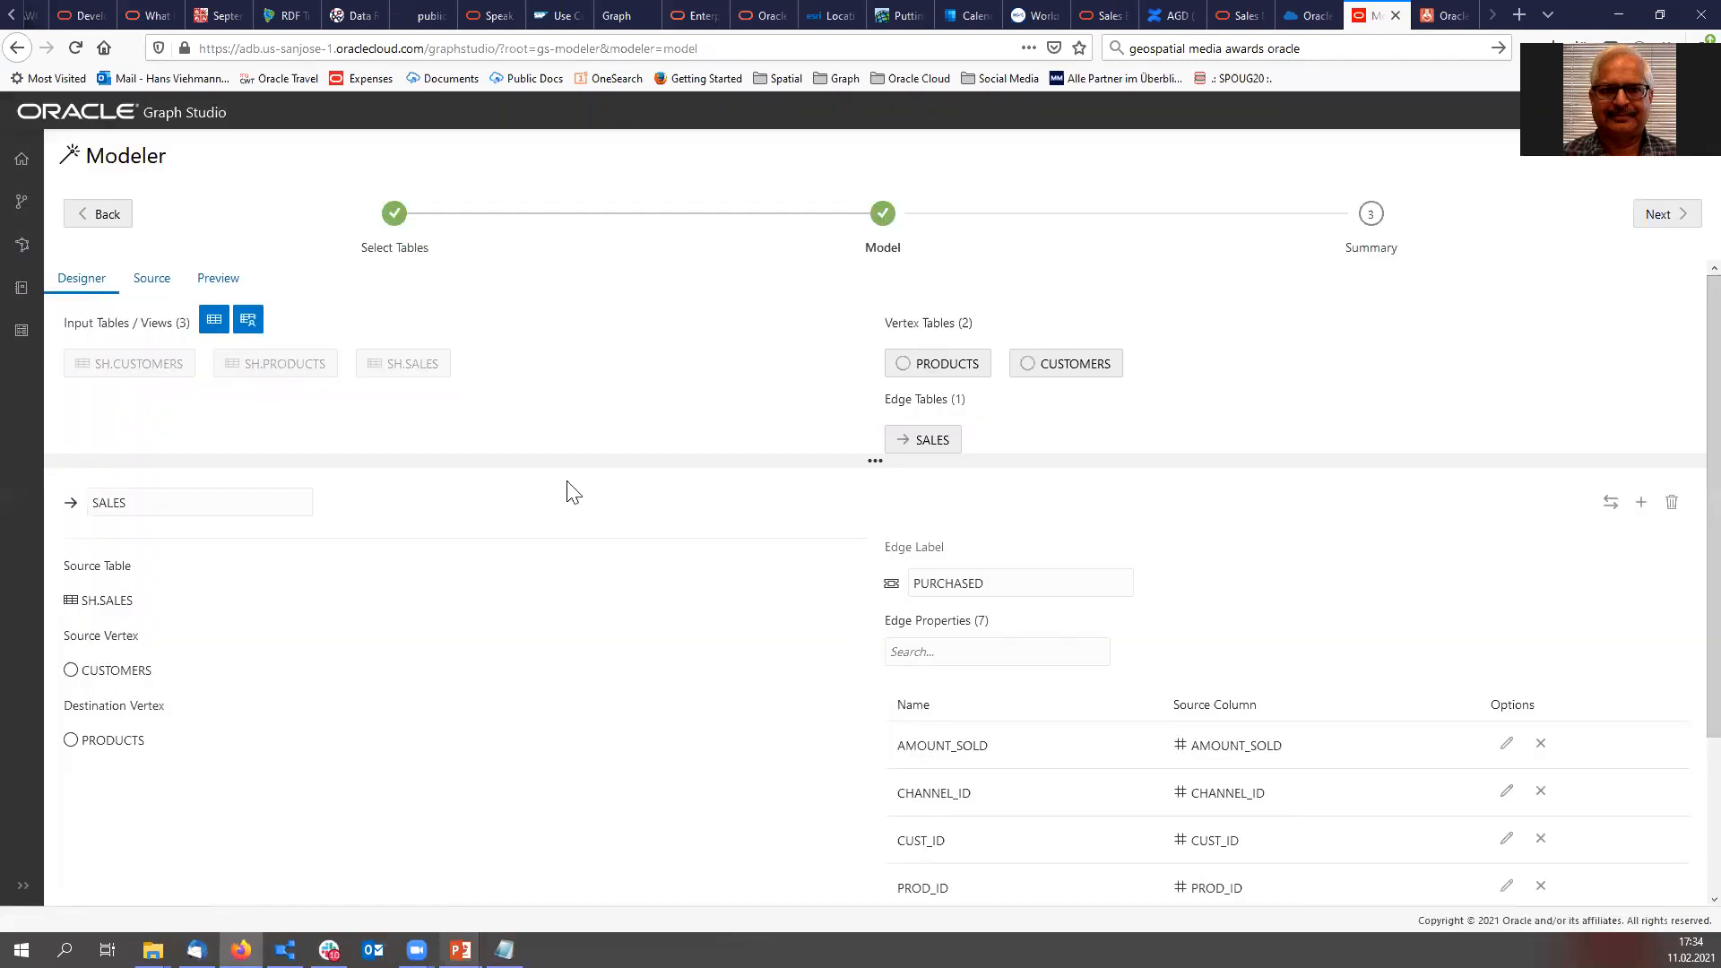
pyautogui.click(215, 279)
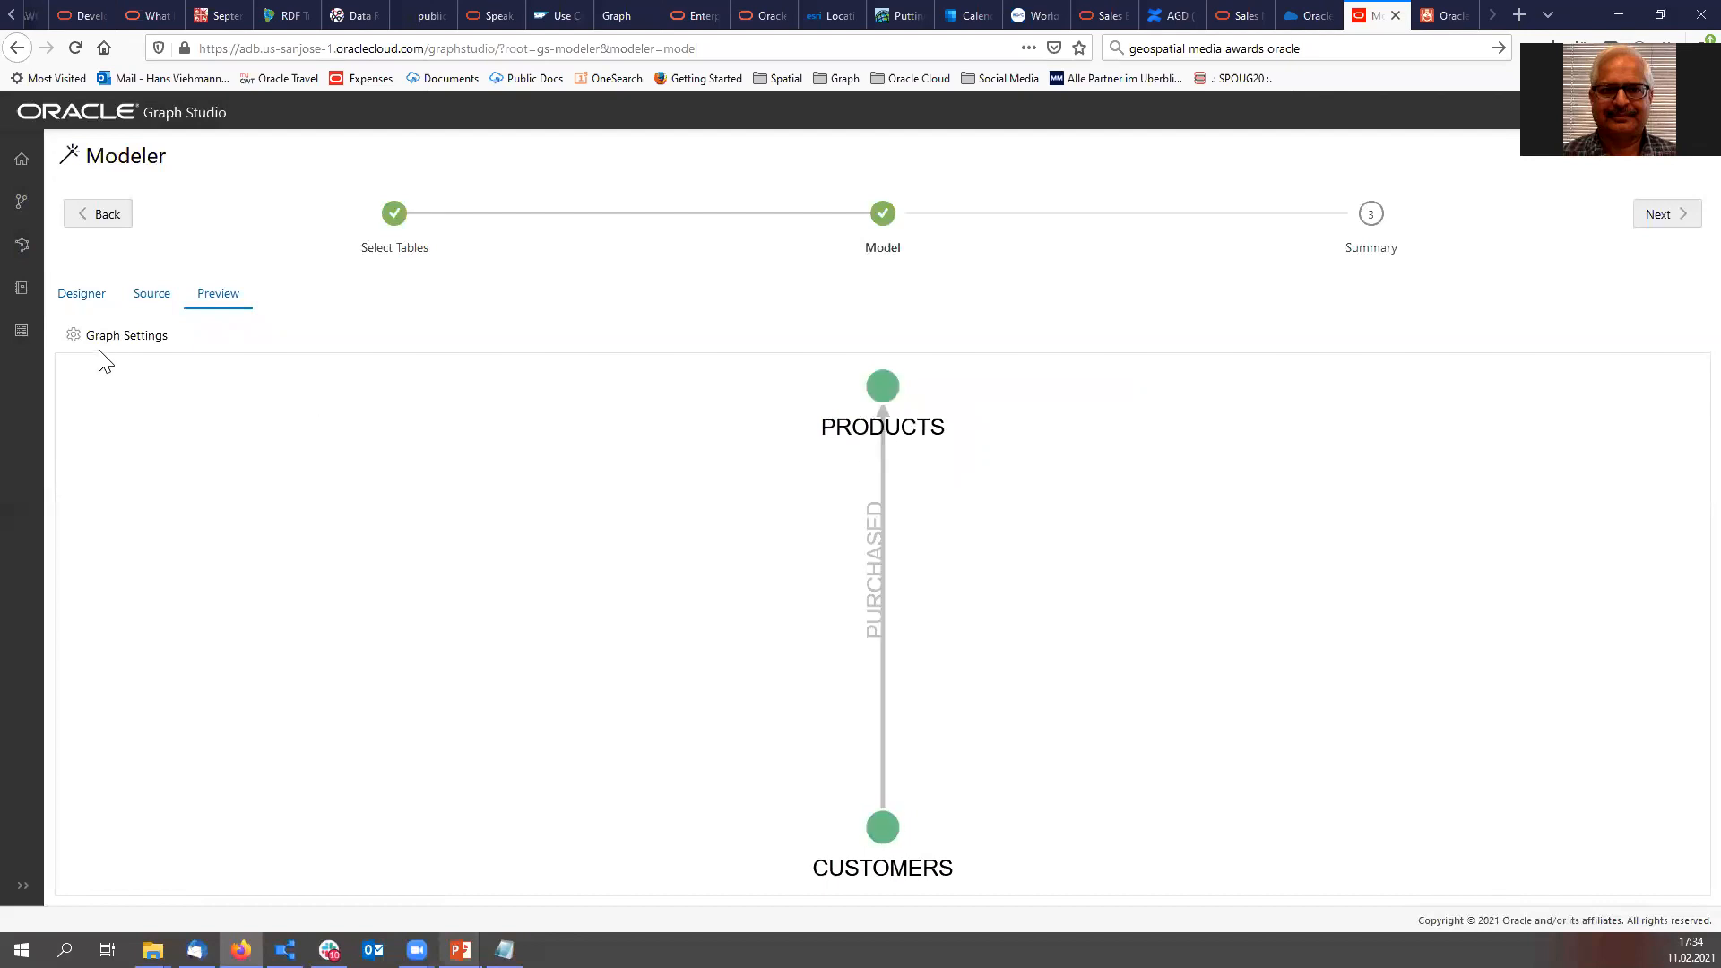
pyautogui.click(150, 306)
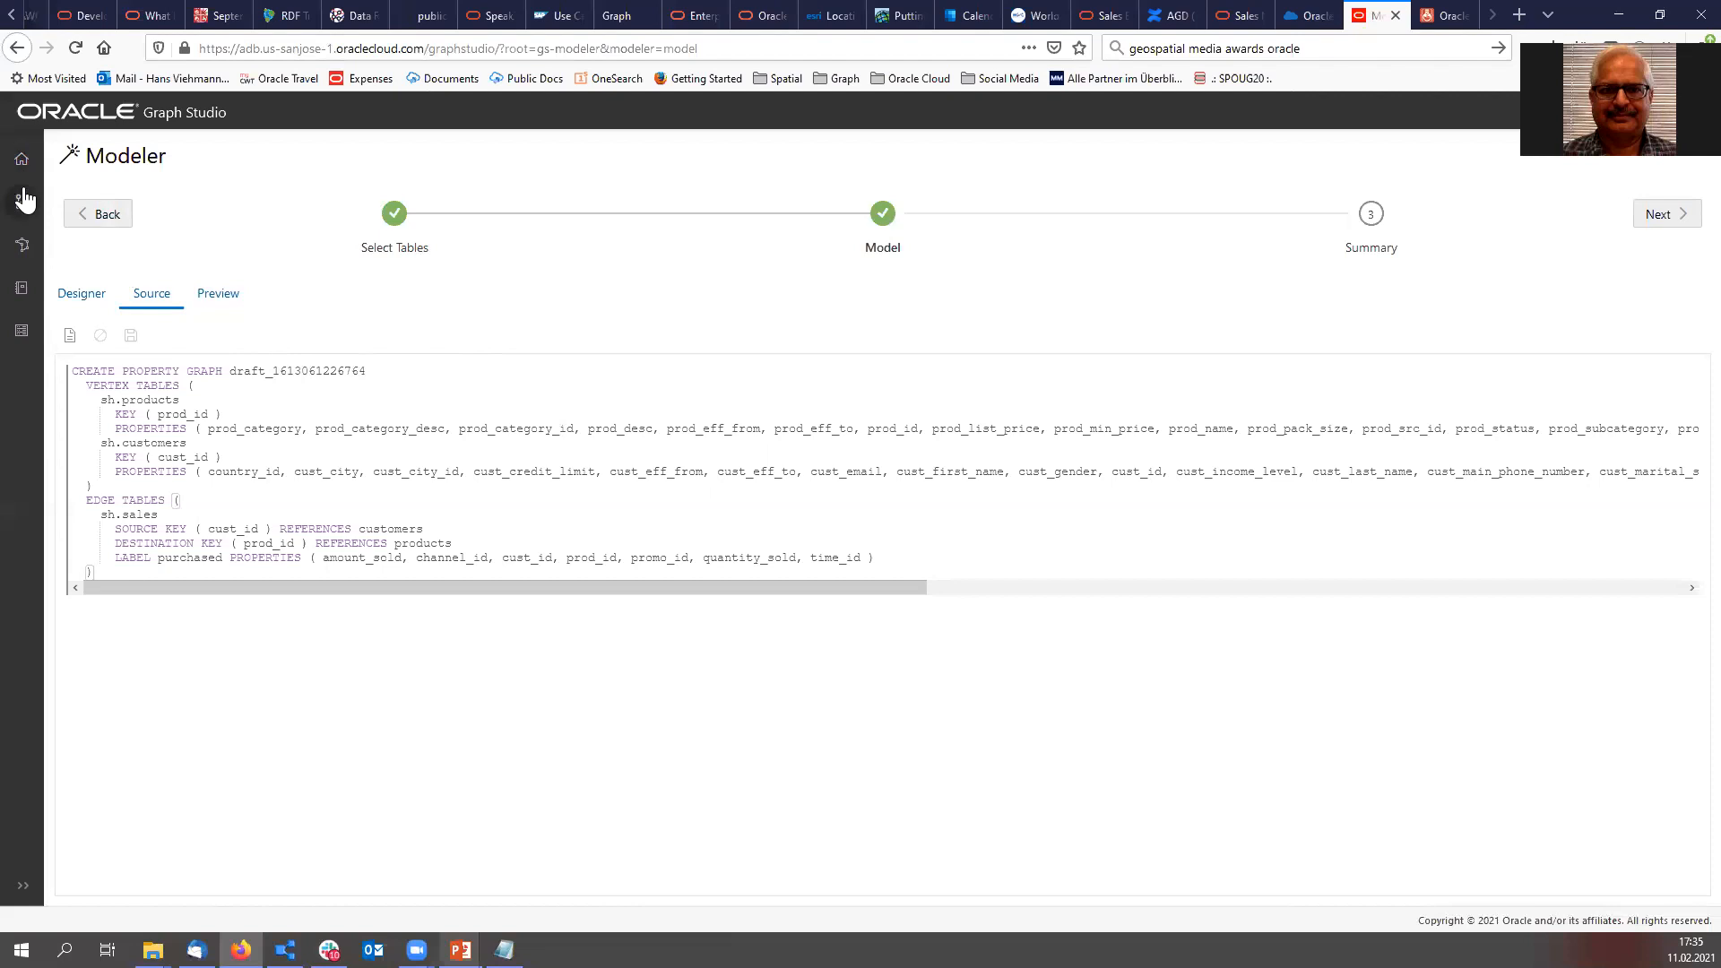
# After reviewing the PGQL source, go to the Graphs page listing DEPENDENCY_GRAPH and BANK_GRAPH
pyautogui.click(21, 250)
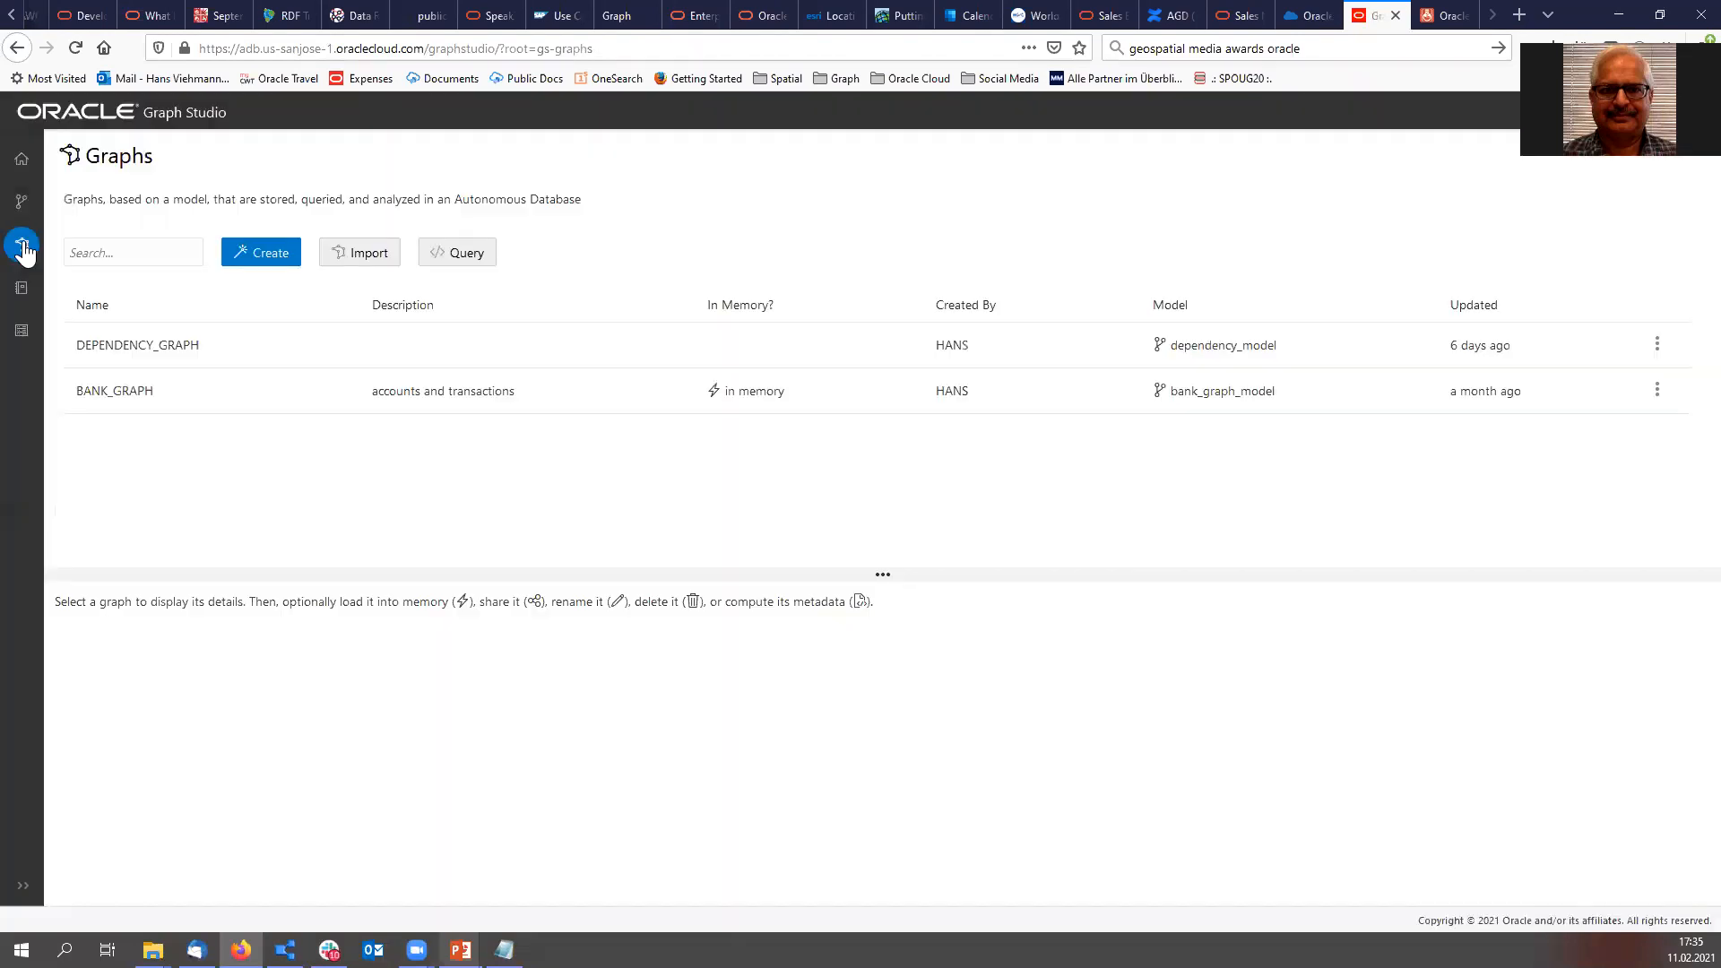
# Check BANK_GRAPH's summary, then return to the slide show and advance to slide 20, Collect & Prepare
pyautogui.click(209, 396)
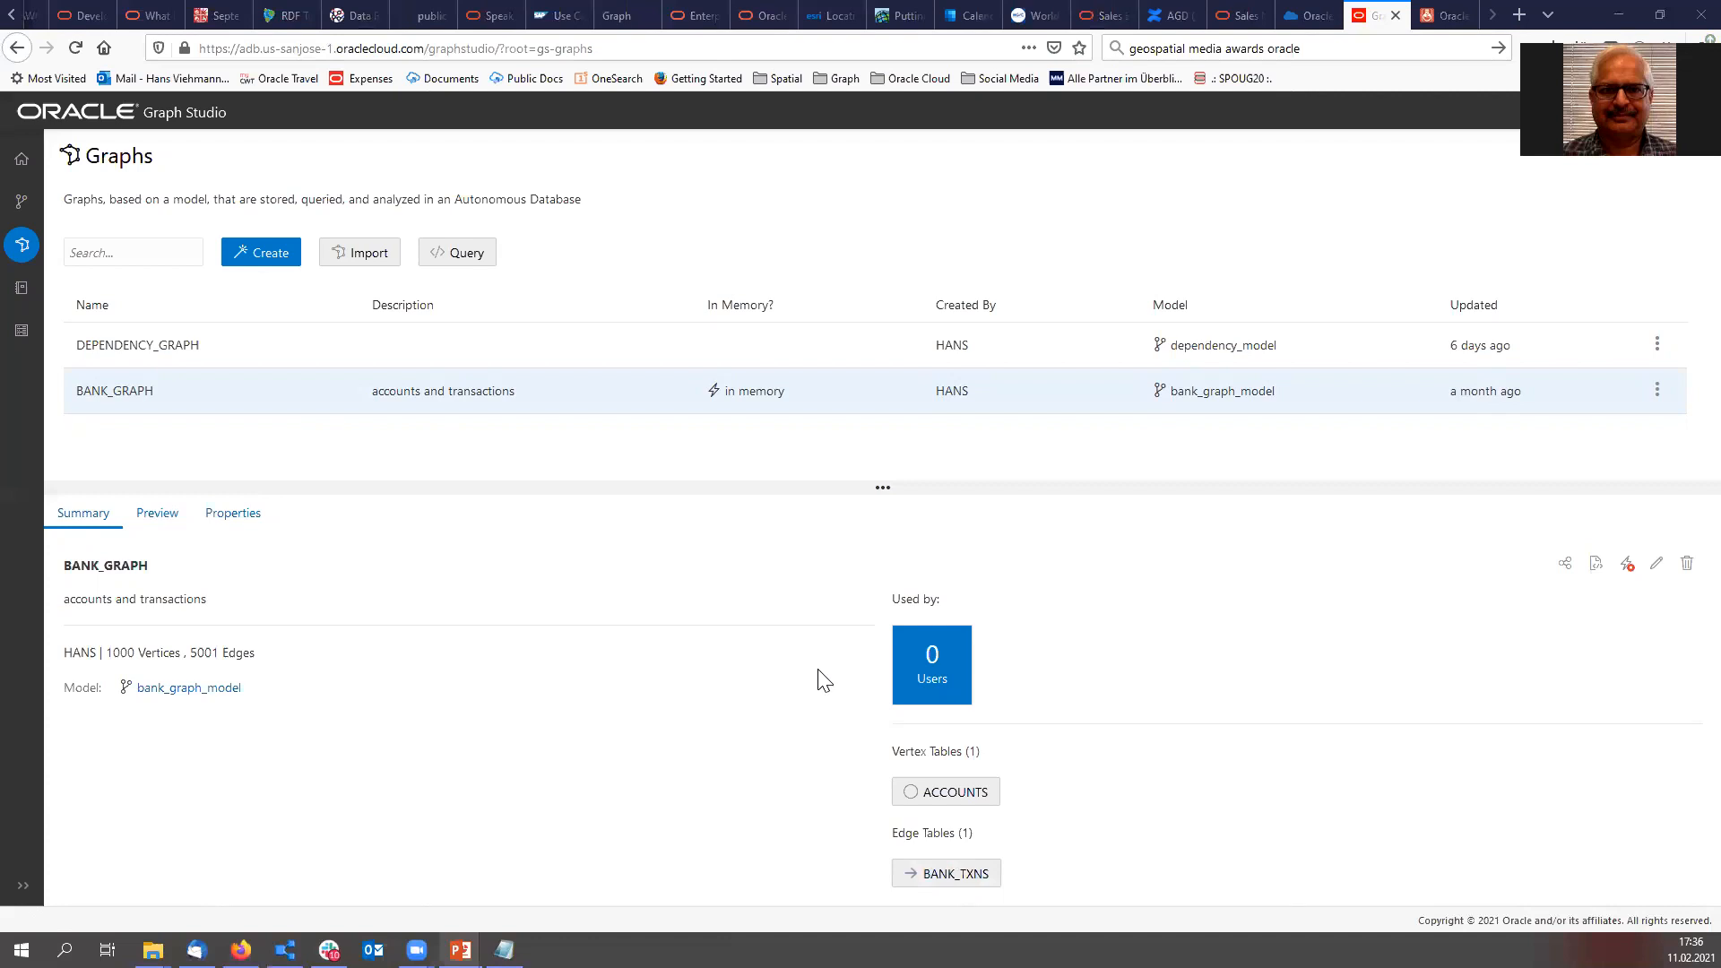
pyautogui.hotkey('alt', 'Tab')
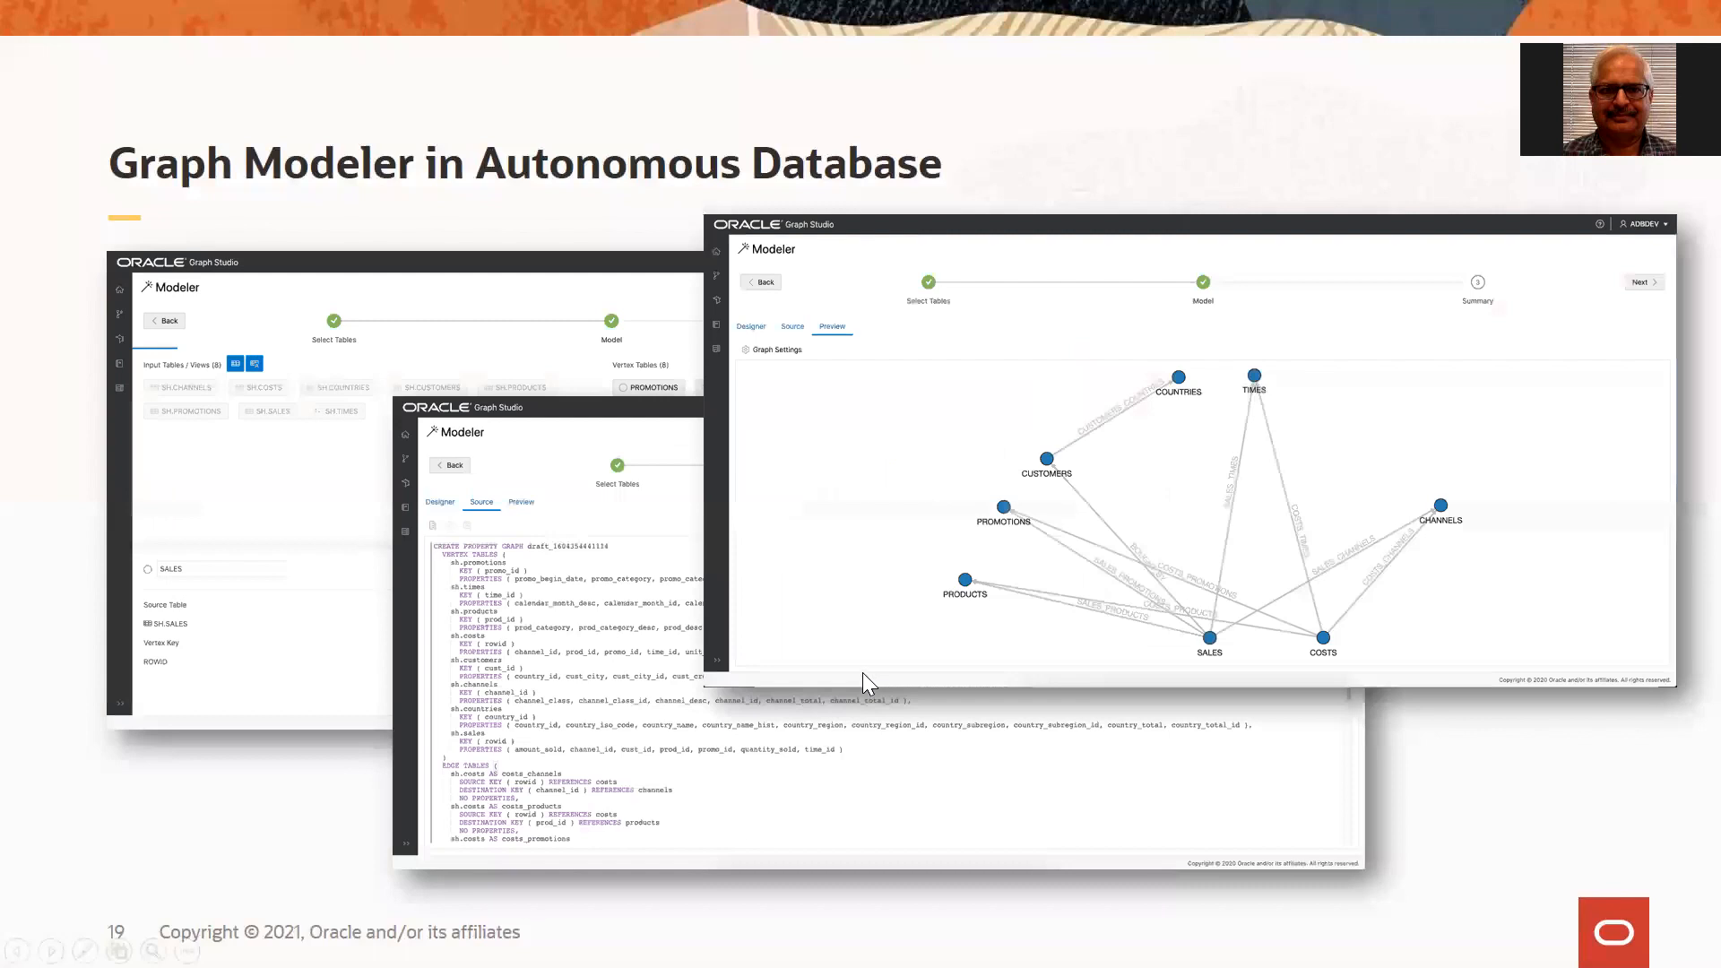
pyautogui.click(863, 673)
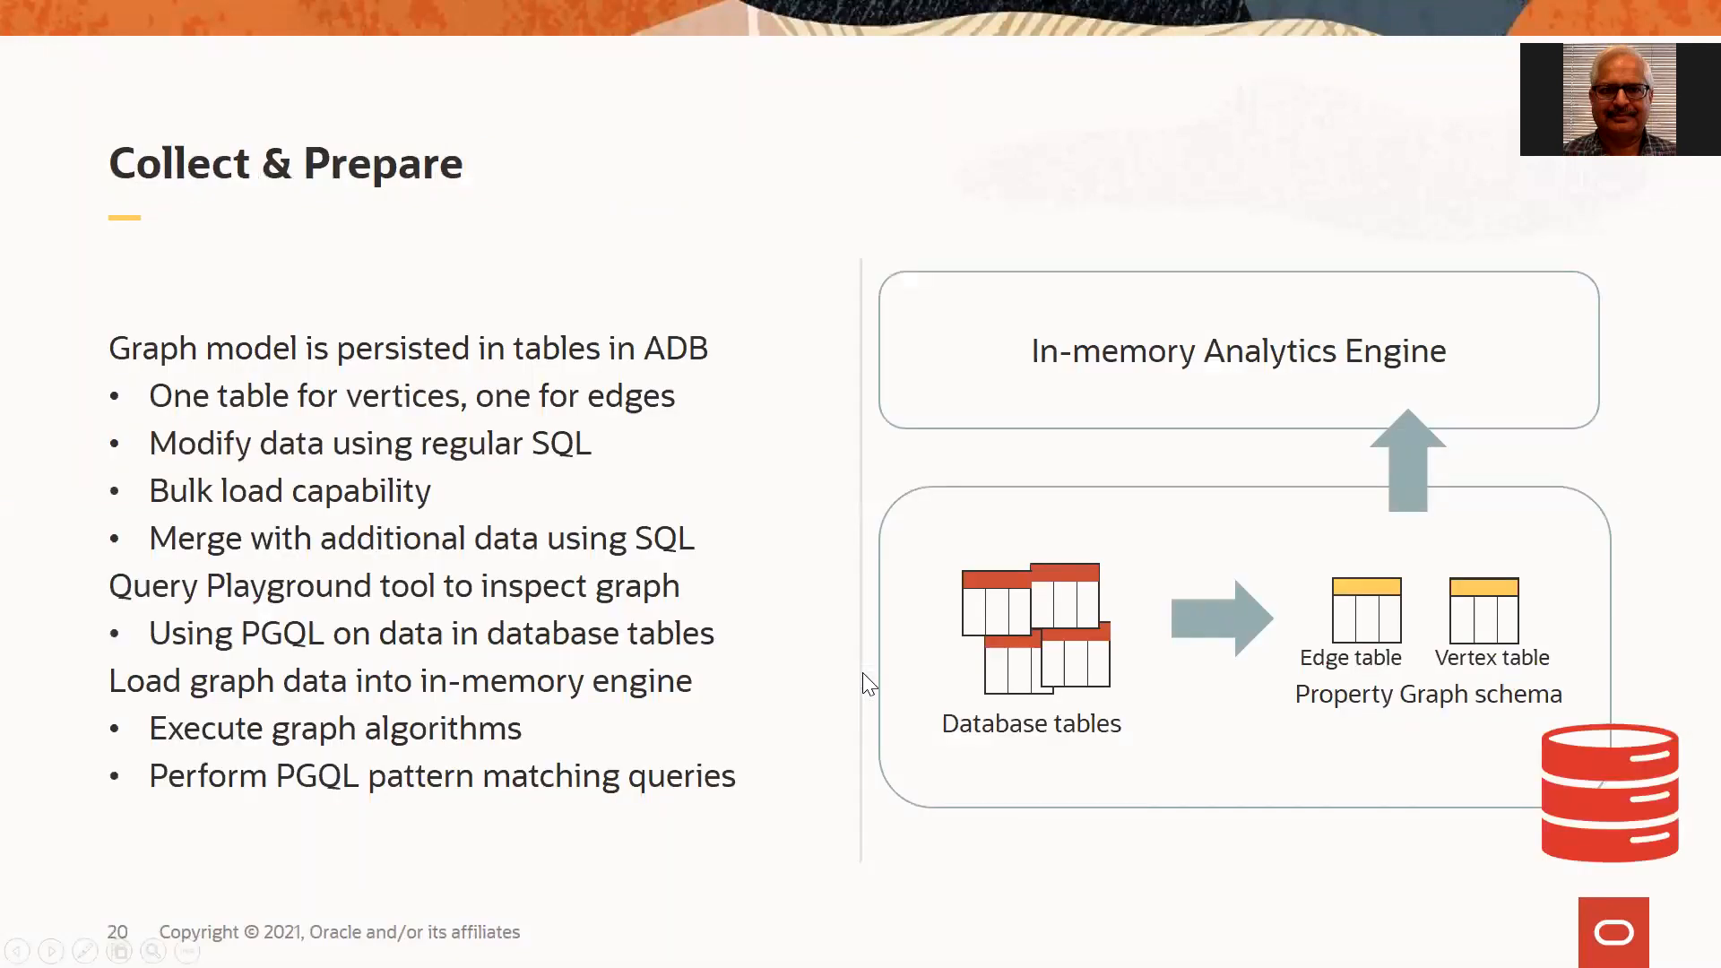
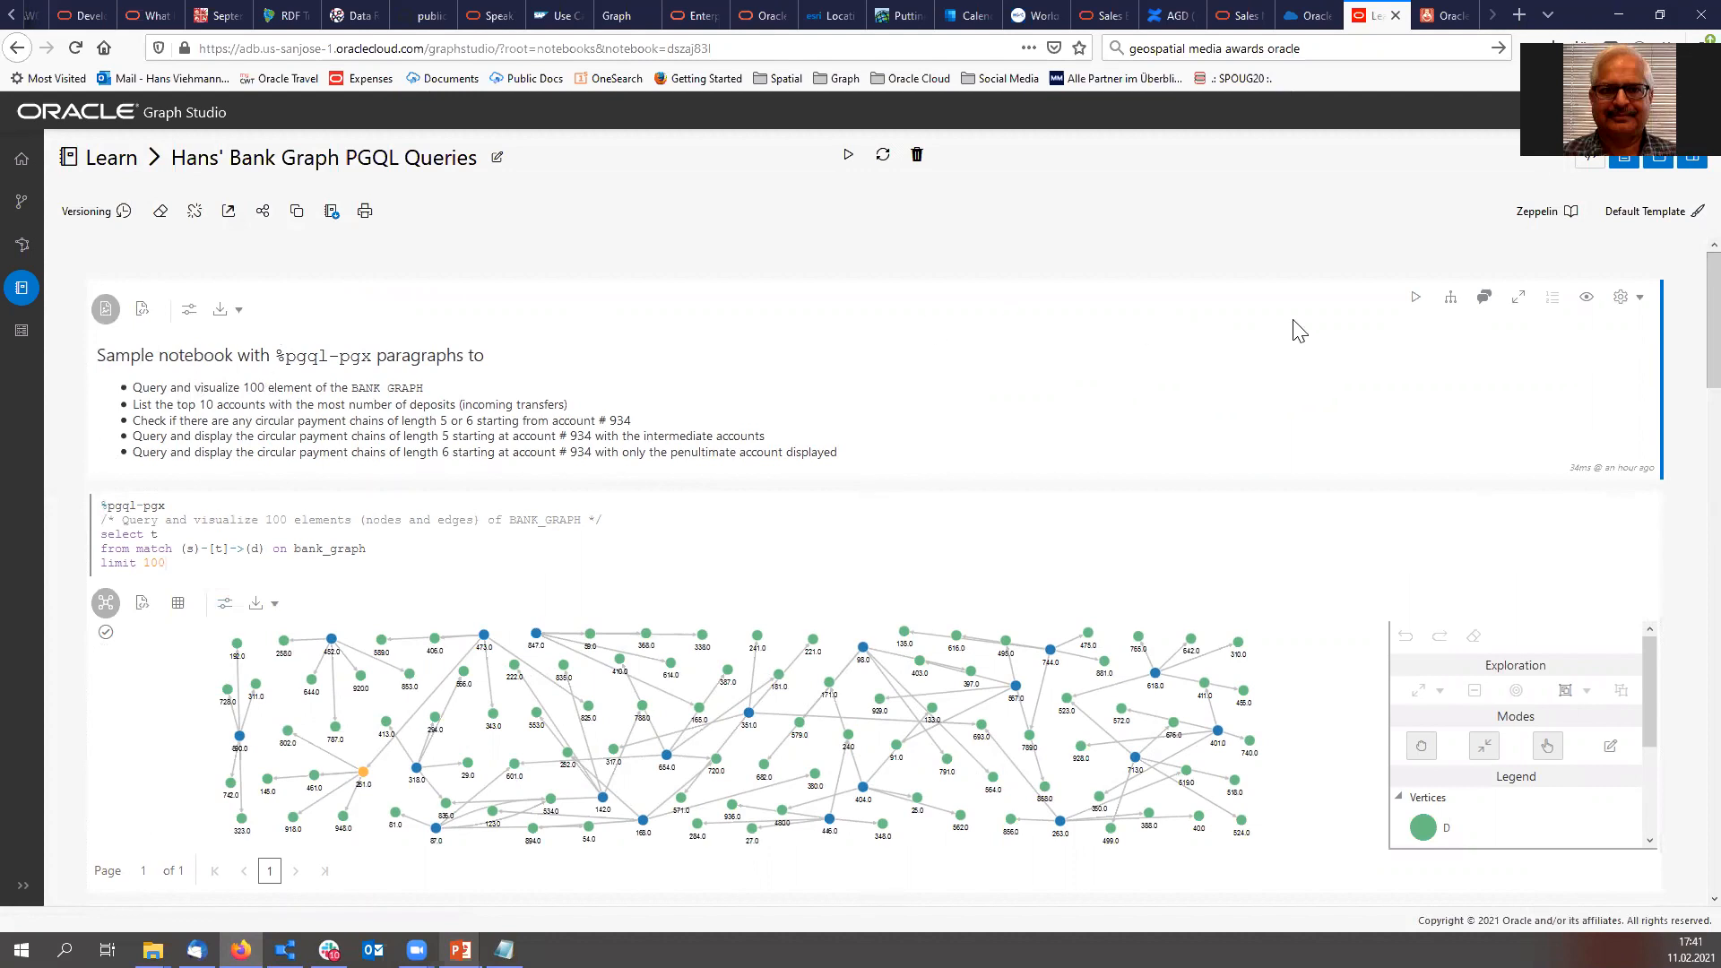
pyautogui.click(1586, 297)
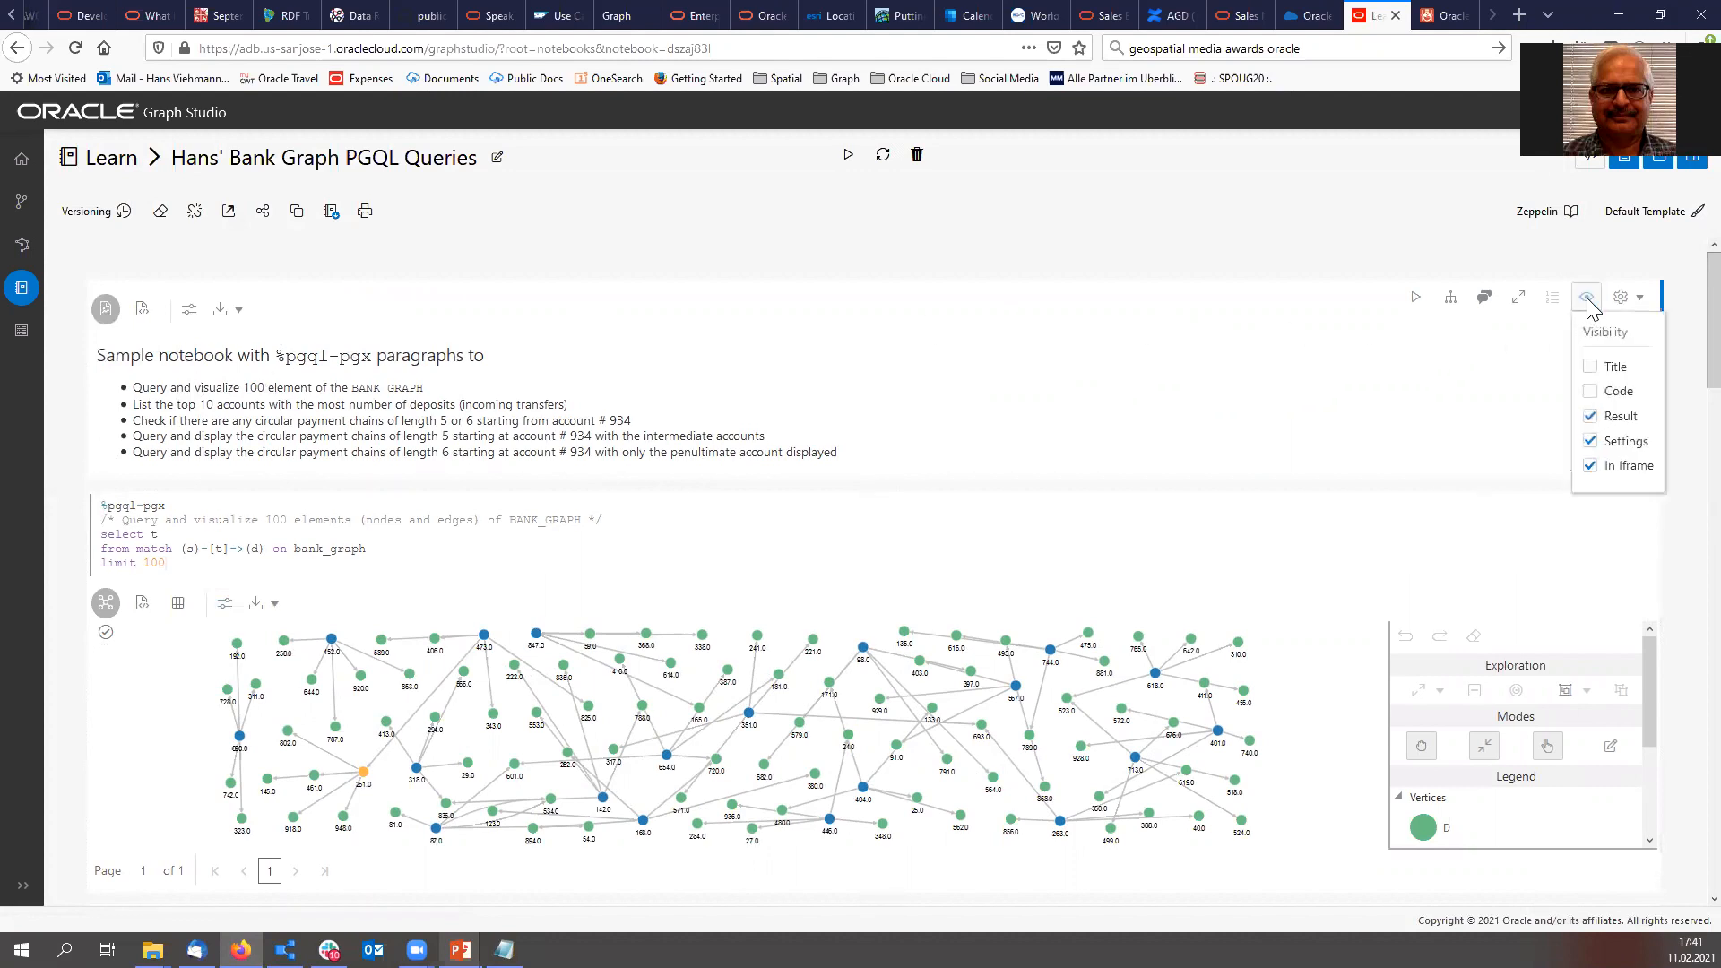
pyautogui.click(1592, 392)
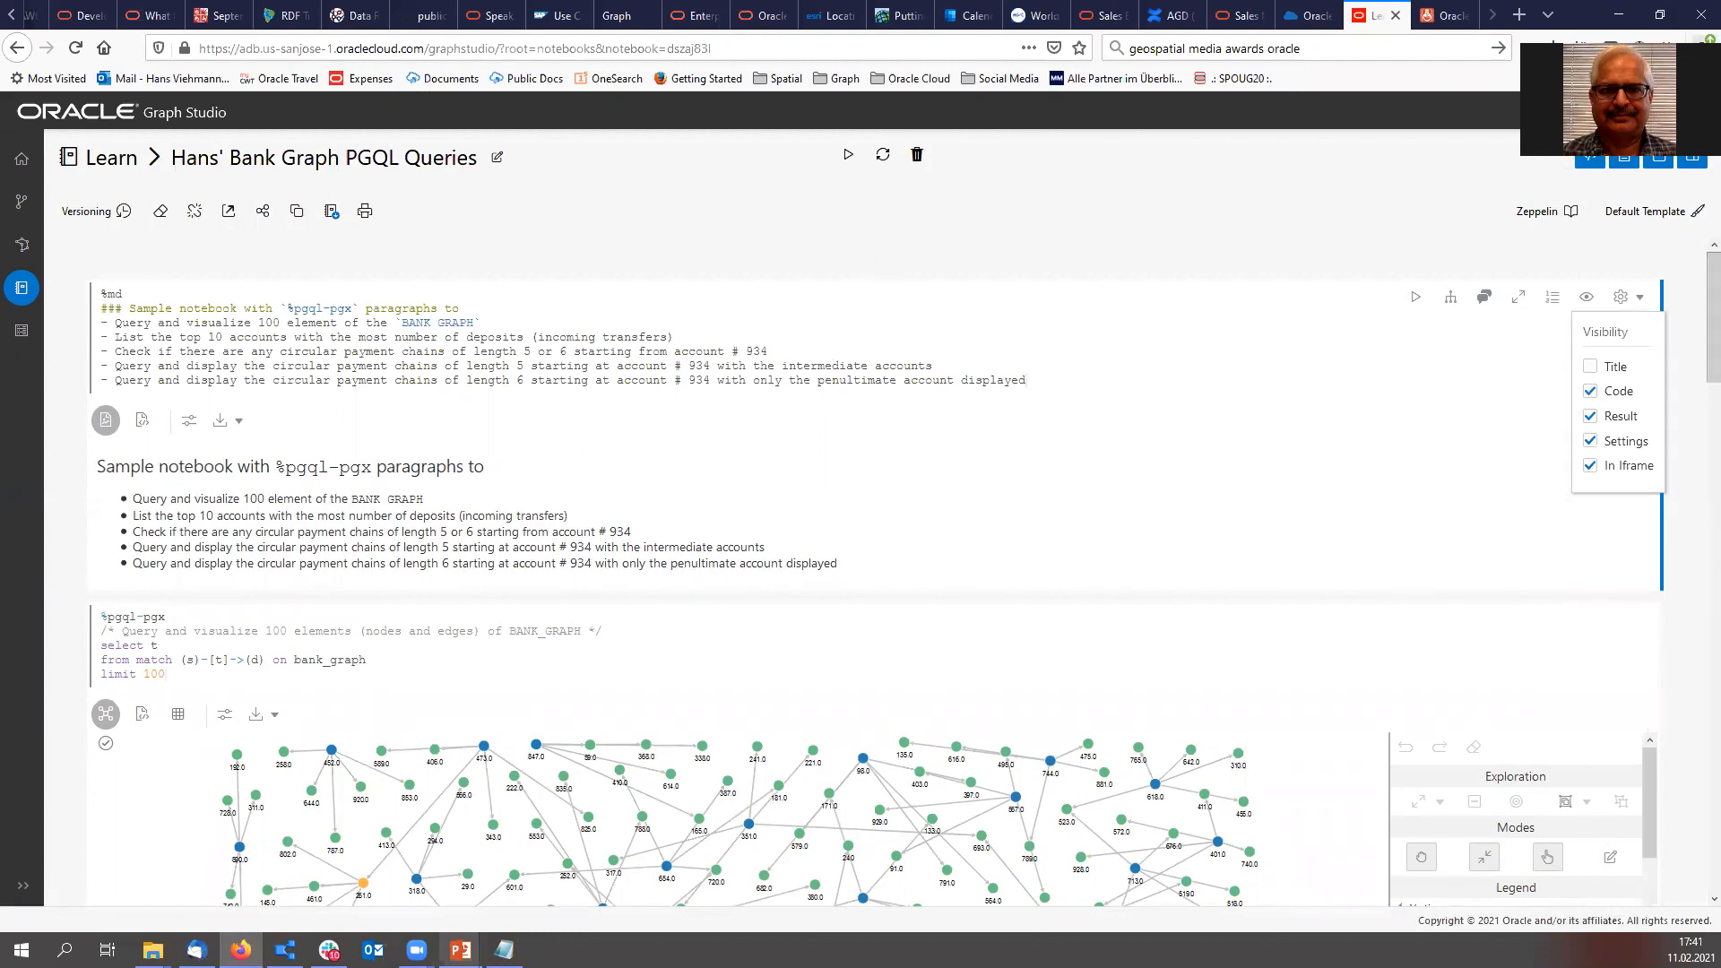
pyautogui.click(1590, 391)
pyautogui.click(1417, 297)
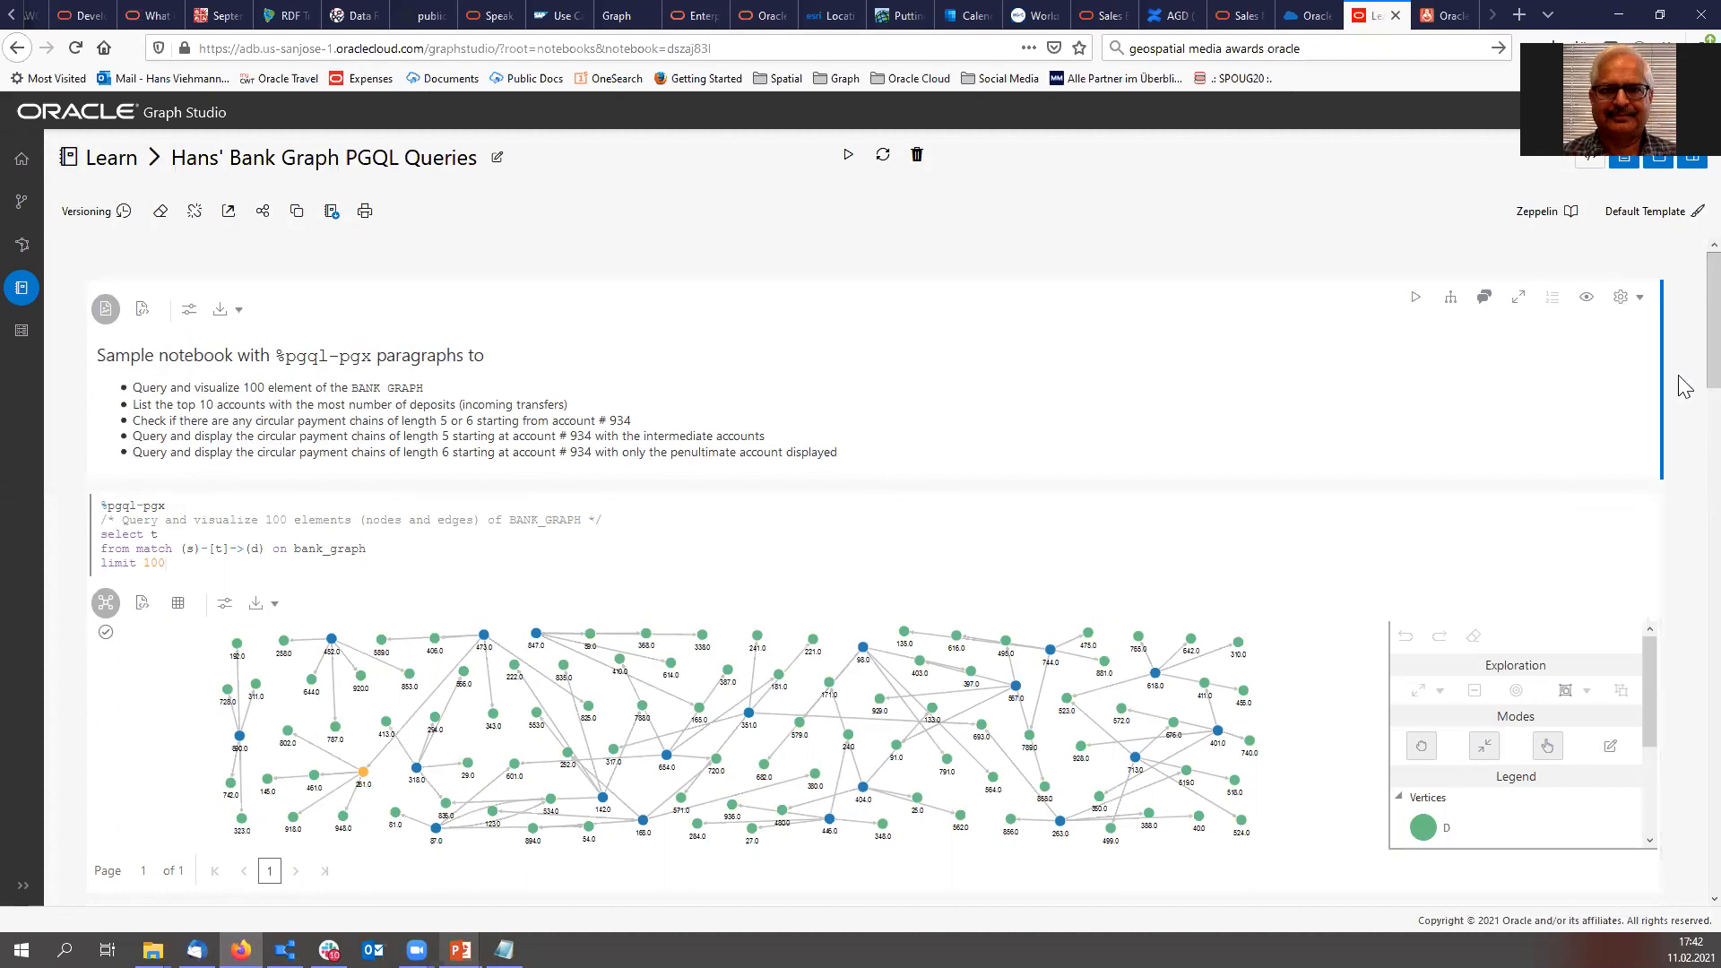
# Fit, zoom and pan the BANK_GRAPH result across accounts, then open its visualization settings
pyautogui.scroll(-5, 1679, 386)
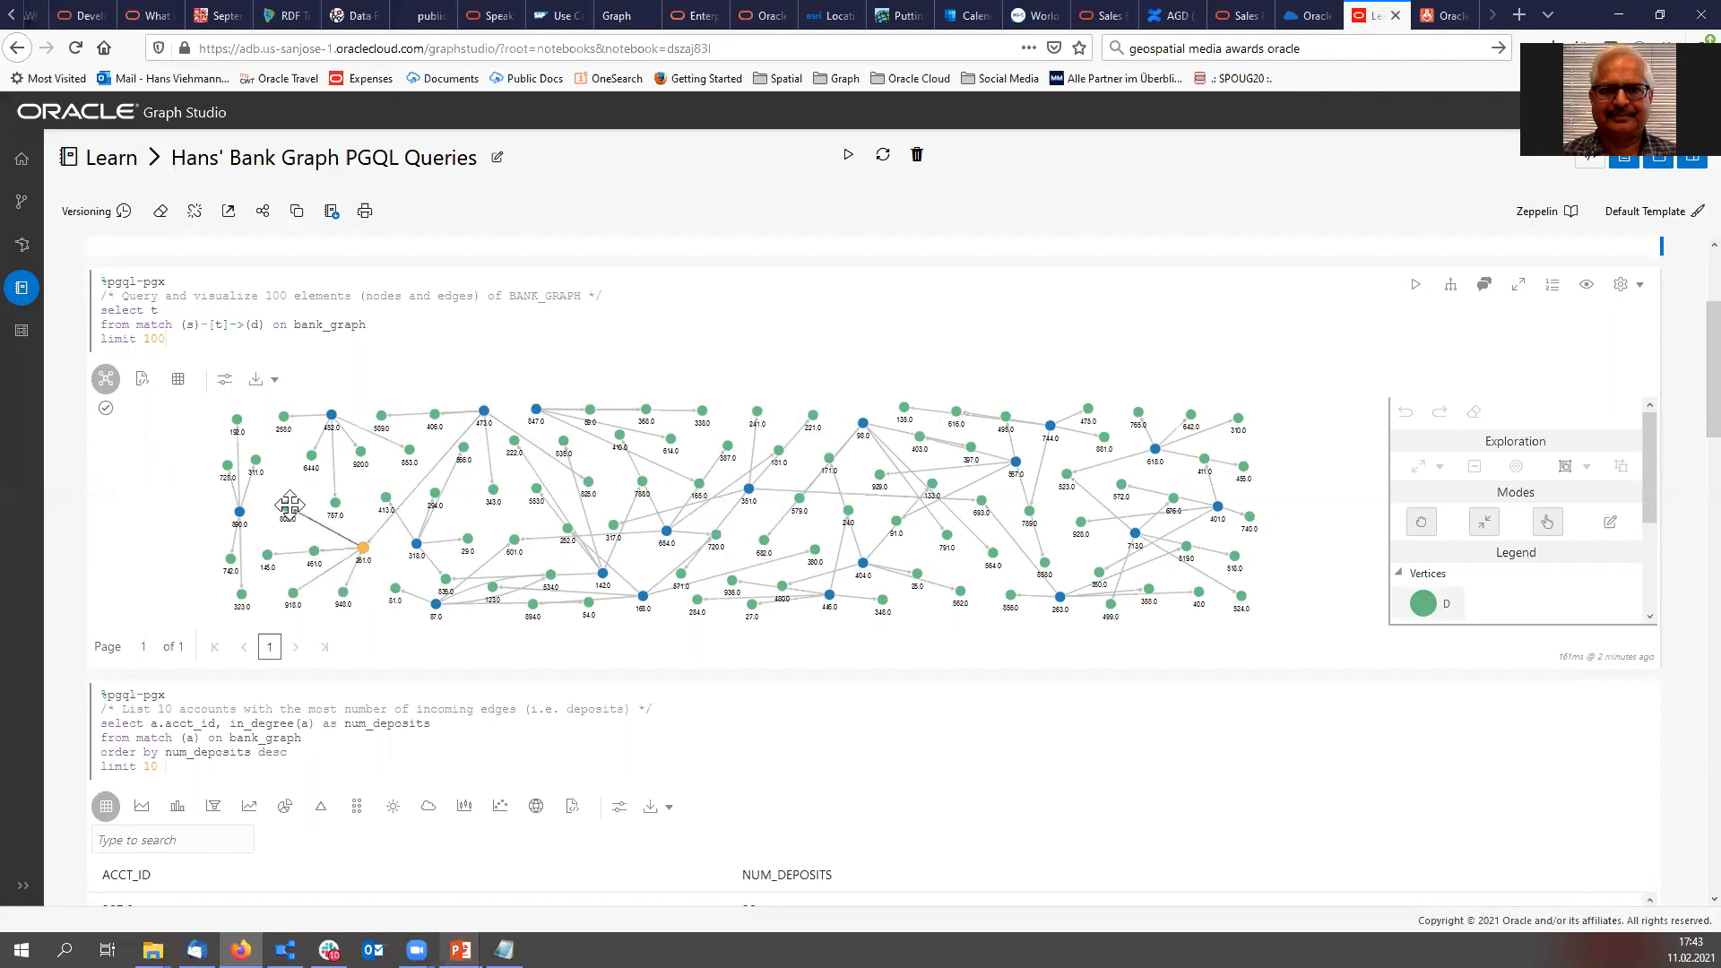
pyautogui.click(1485, 529)
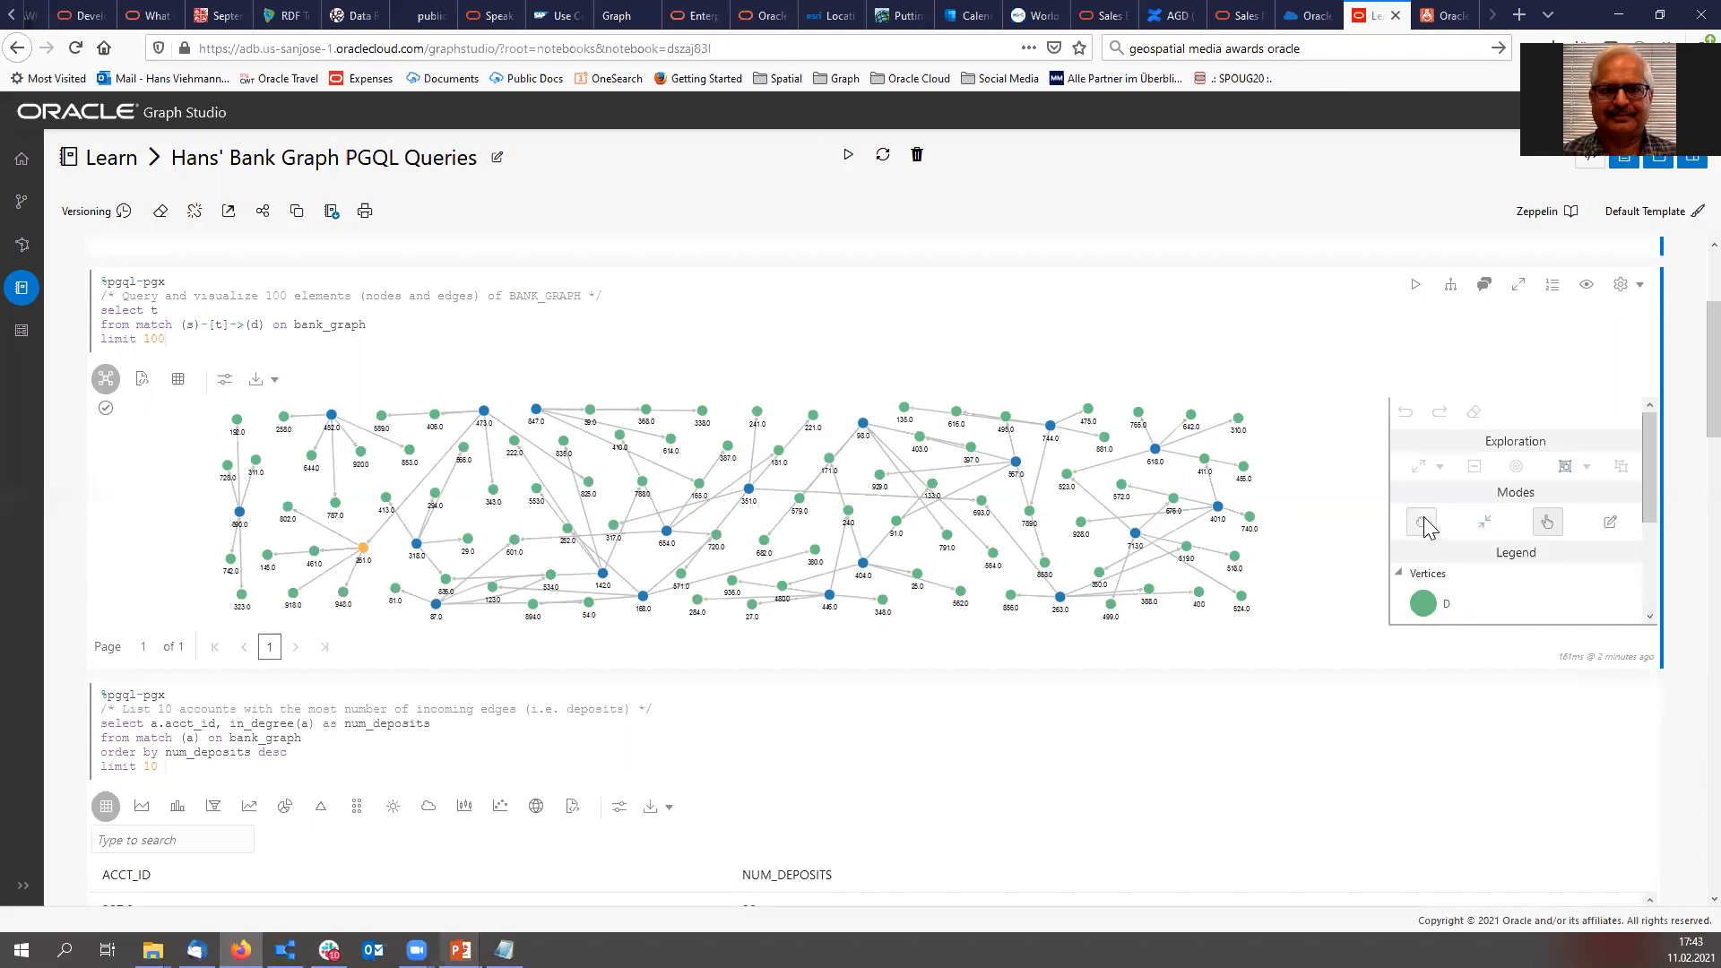
pyautogui.scroll(3, 1277, 529)
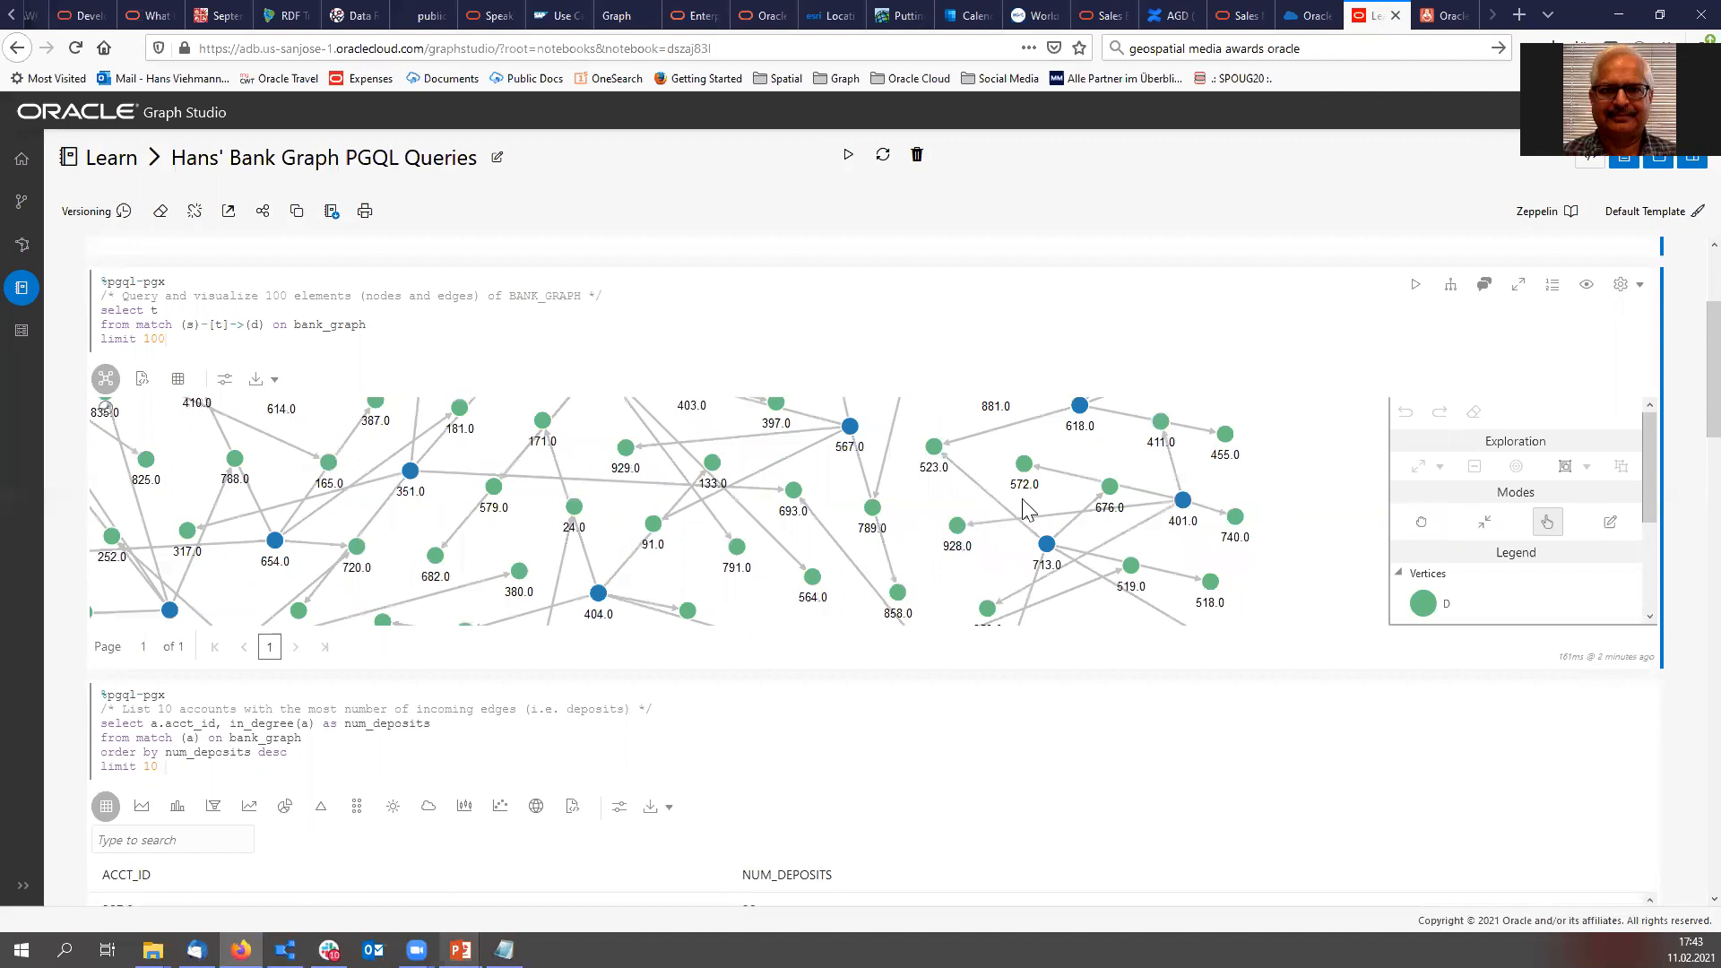
pyautogui.moveTo(943, 500); pyautogui.dragTo(1206, 533)
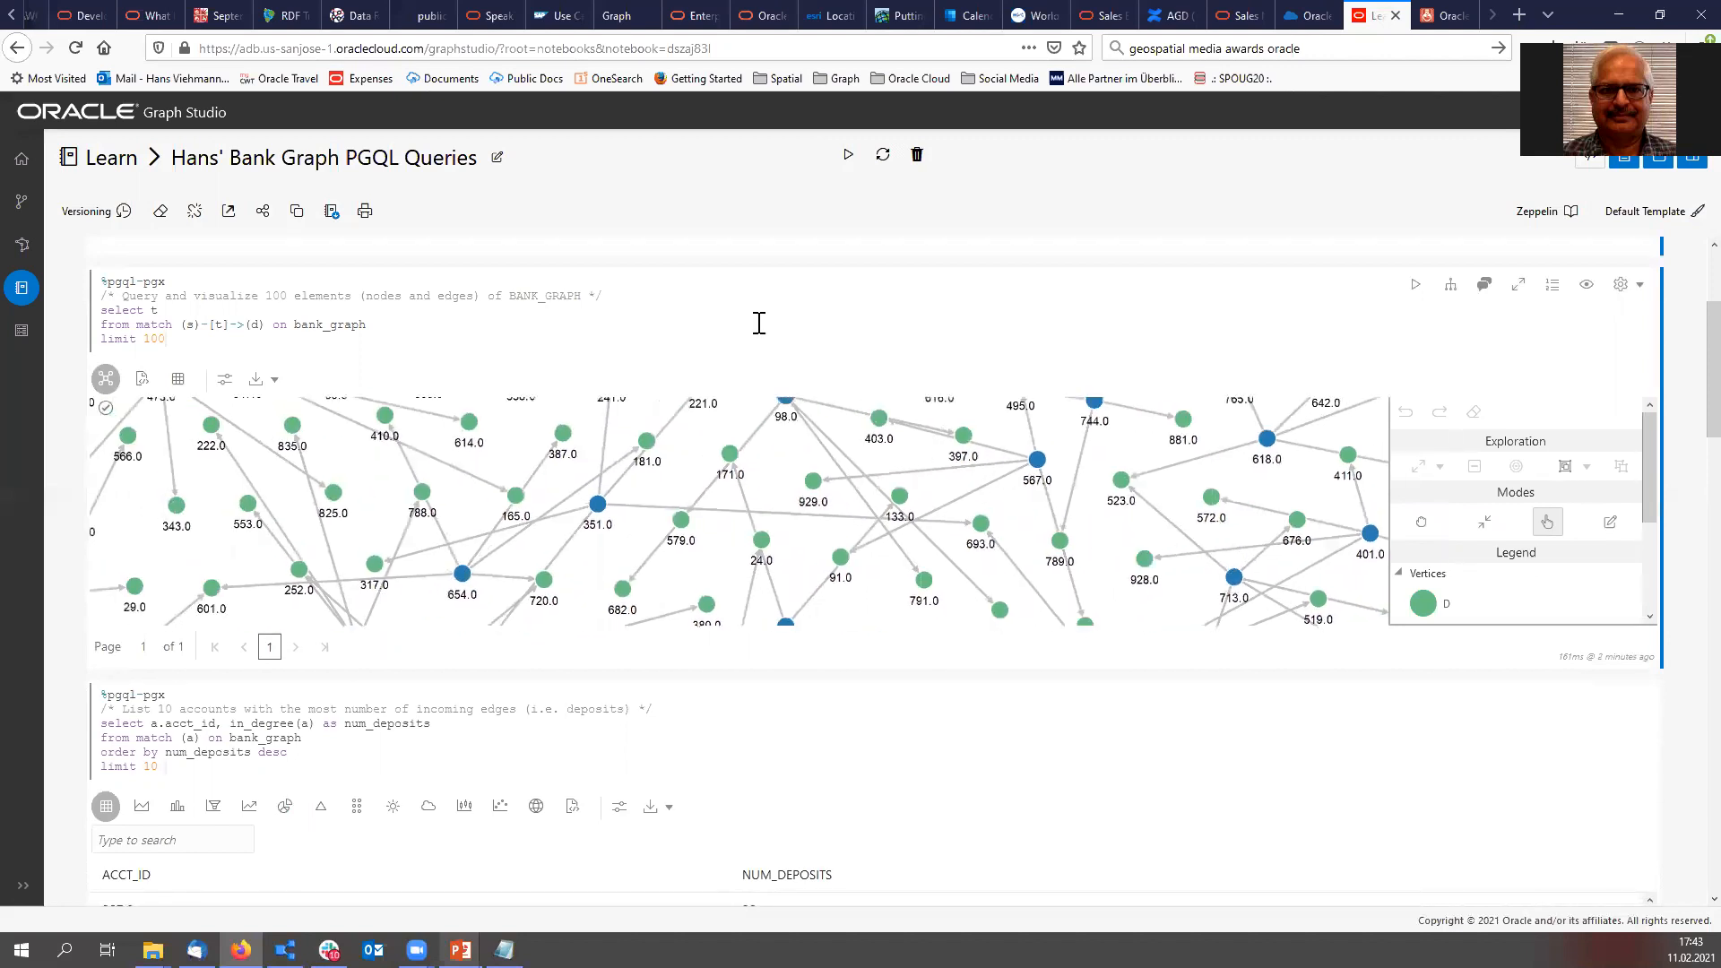
pyautogui.click(216, 390)
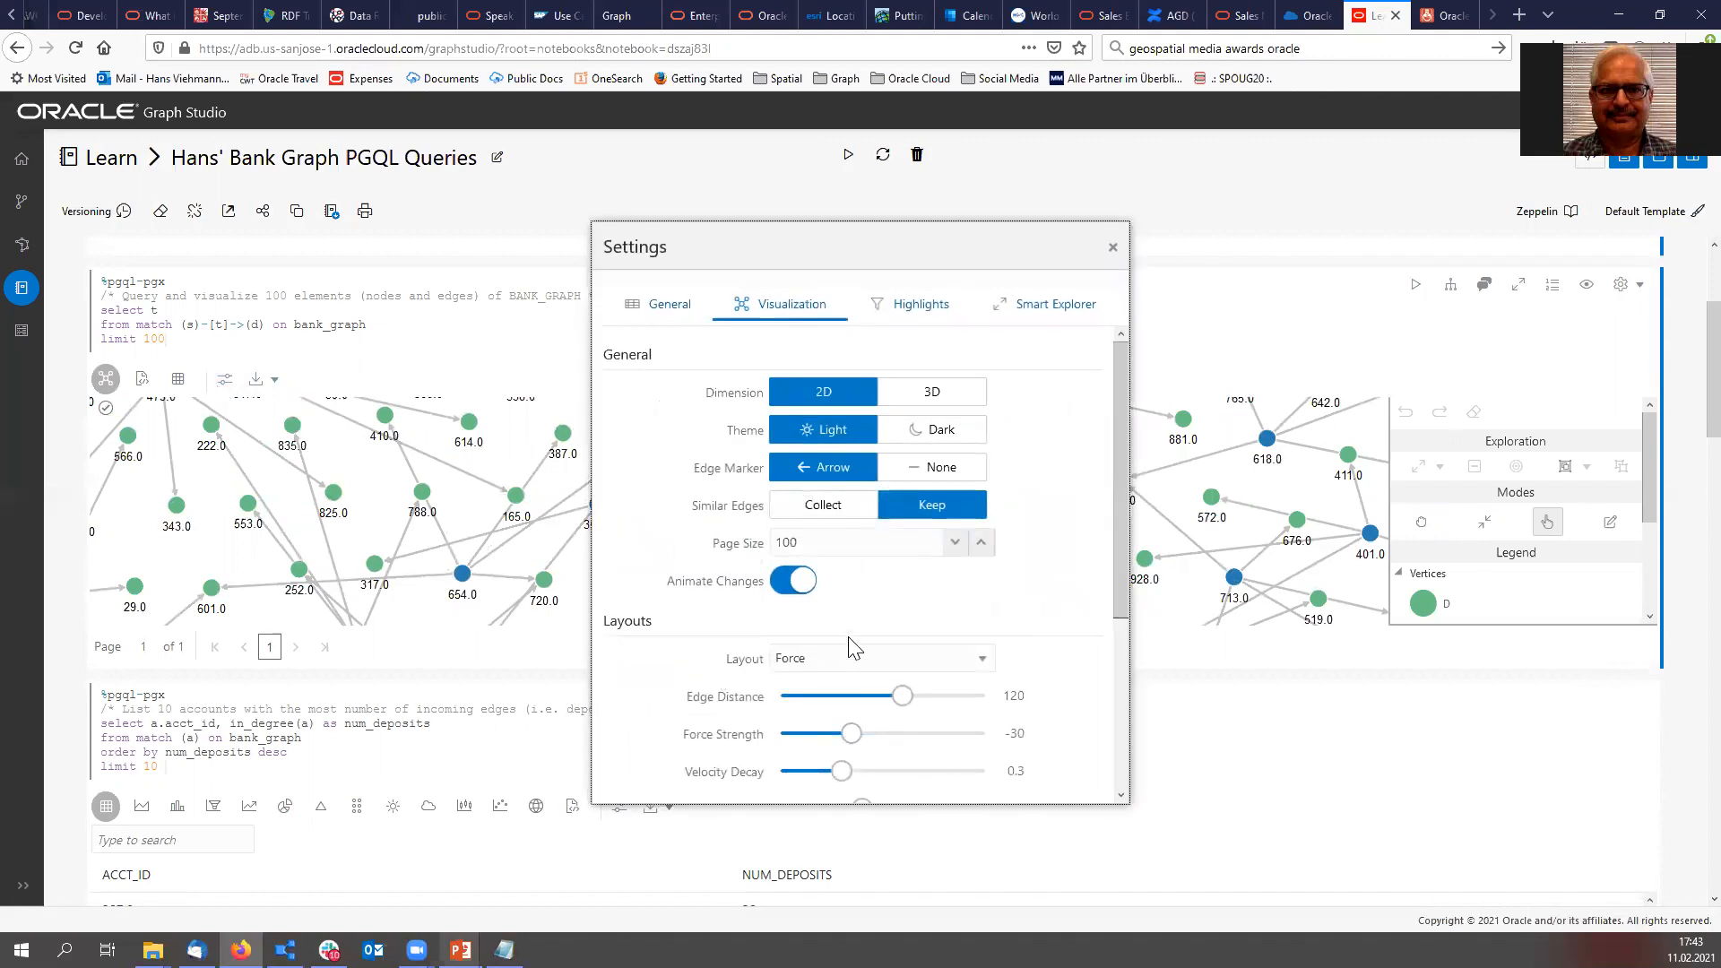
# Set the BANK_GRAPH layout to Concentric and close the settings
pyautogui.click(856, 663)
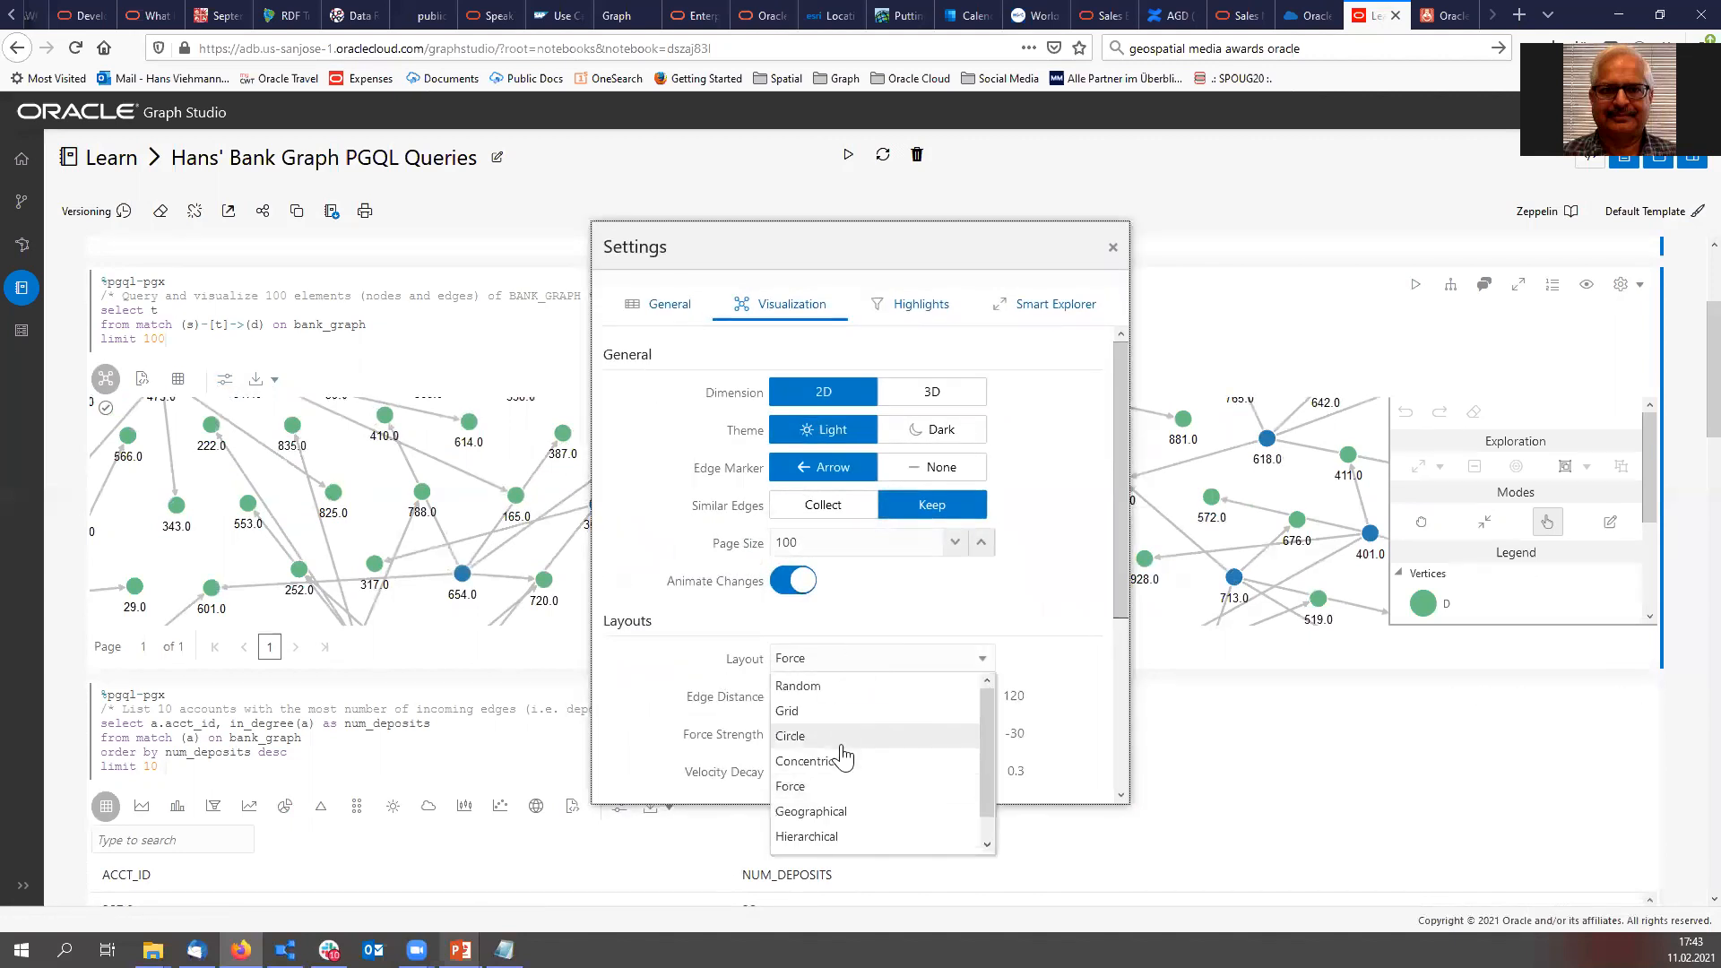
pyautogui.click(805, 761)
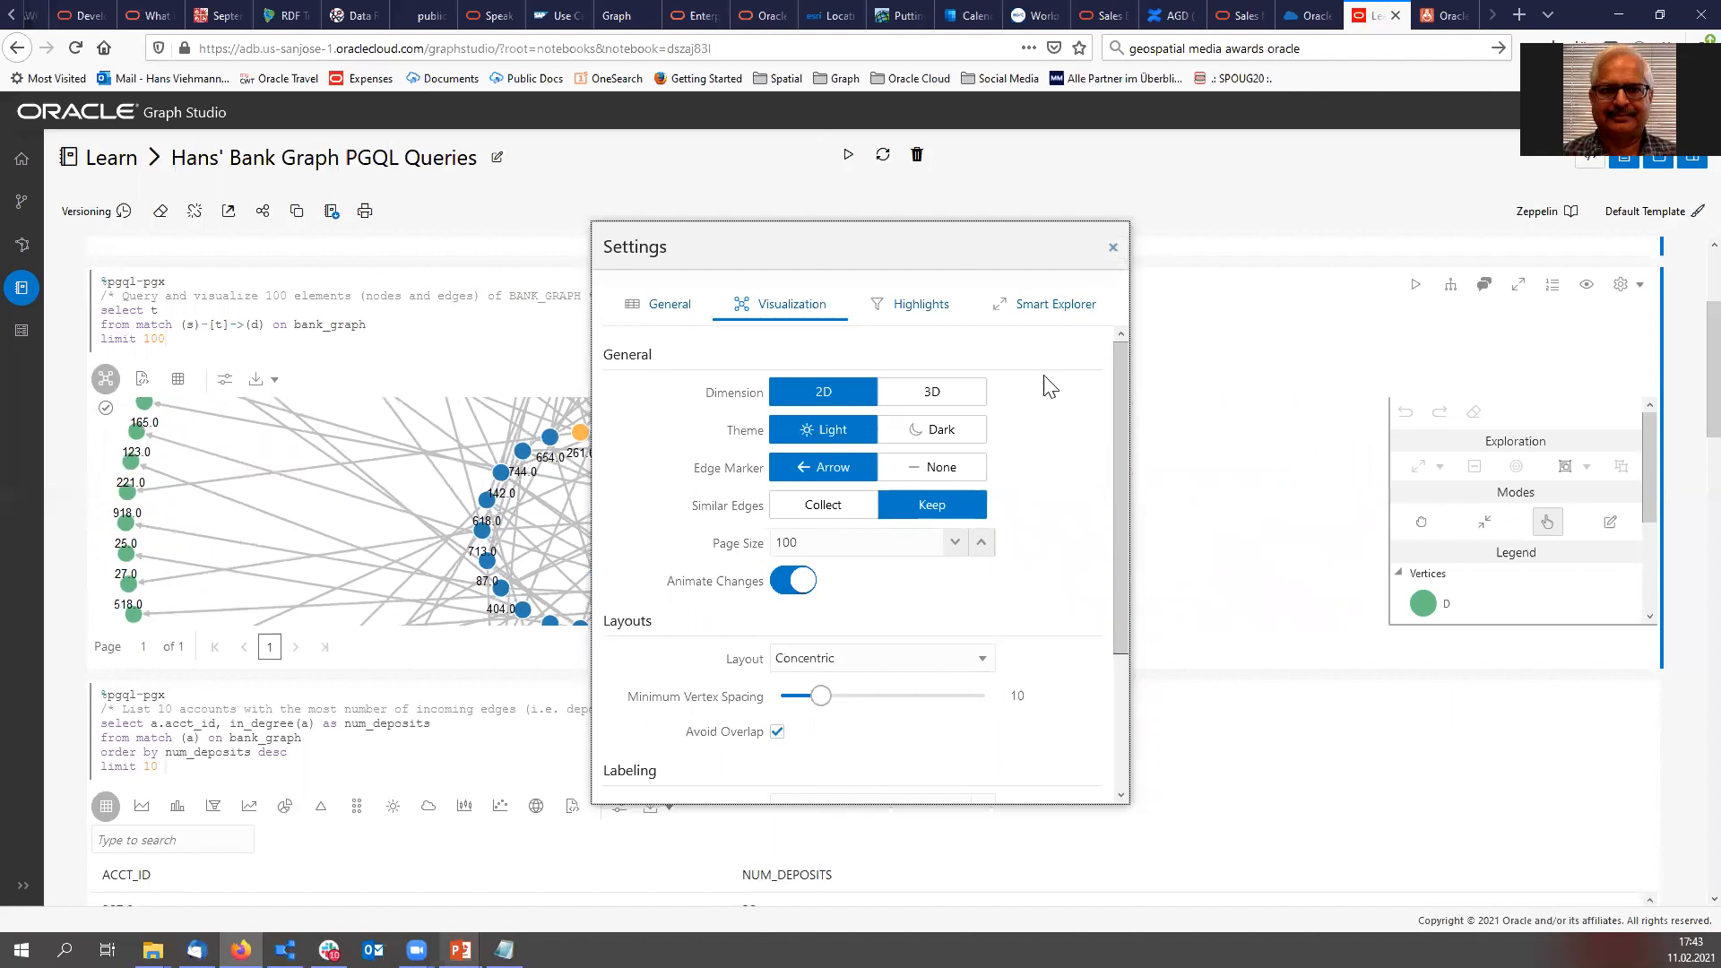
pyautogui.click(1112, 247)
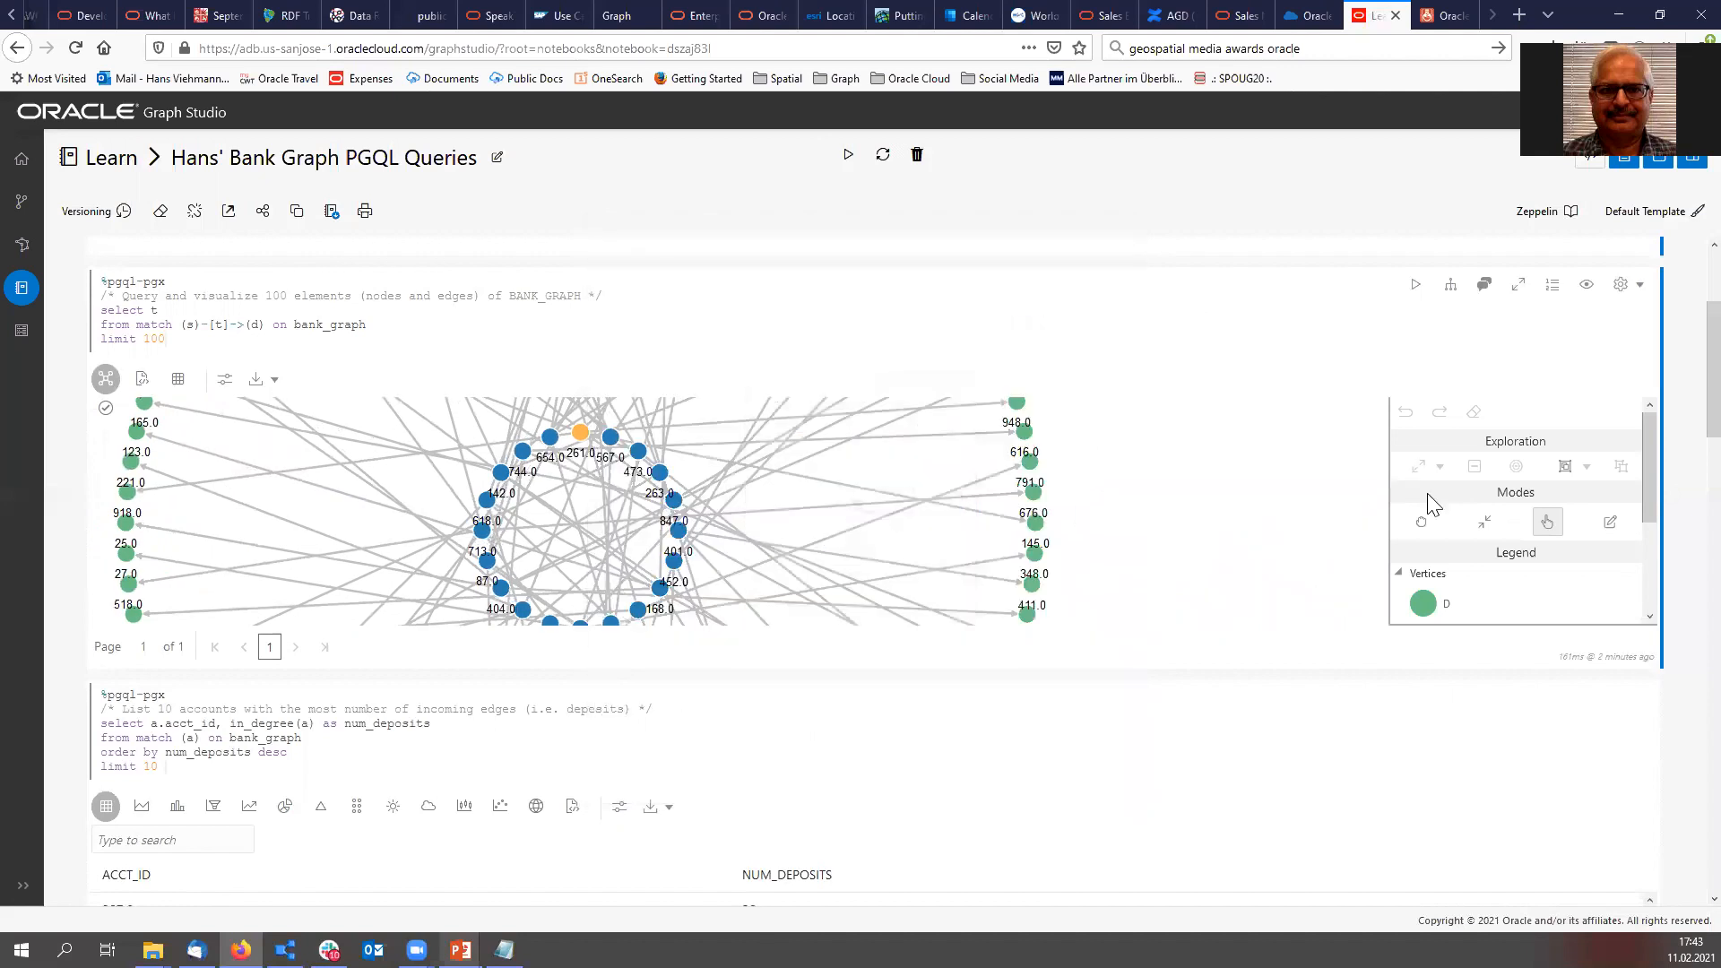
# Fit the concentric graph in view and pan to bring node 261.0 forward
pyautogui.click(1484, 521)
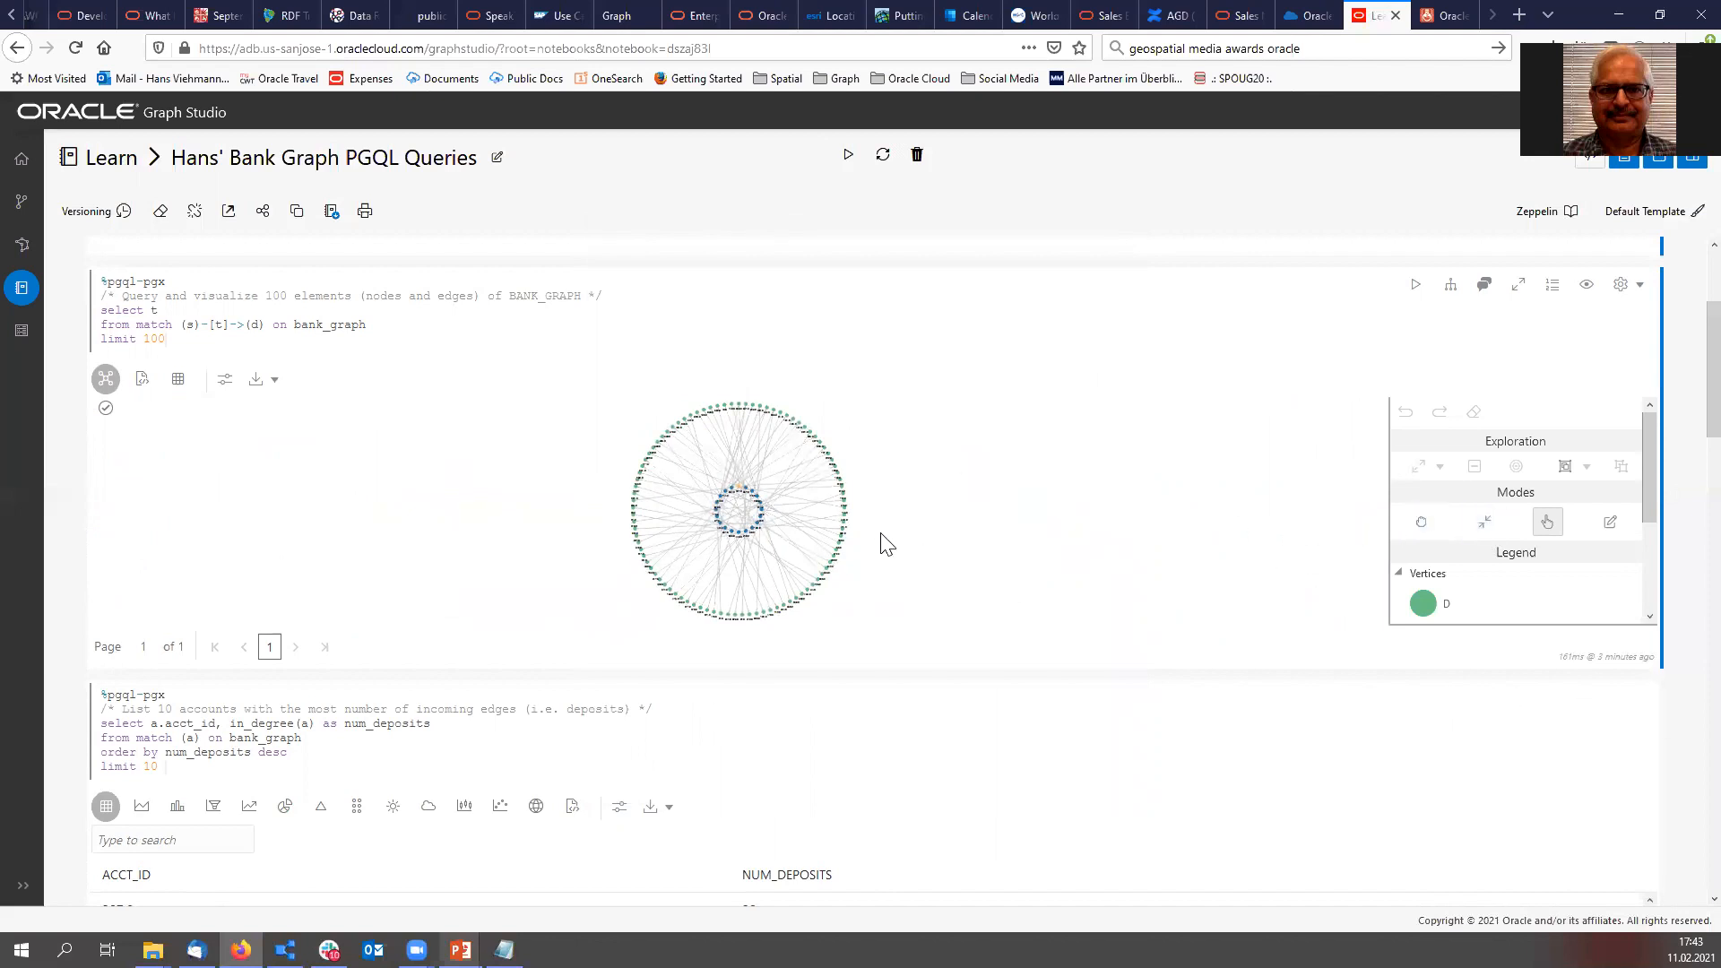
pyautogui.scroll(5, 881, 542)
pyautogui.moveTo(794, 407); pyautogui.dragTo(848, 519)
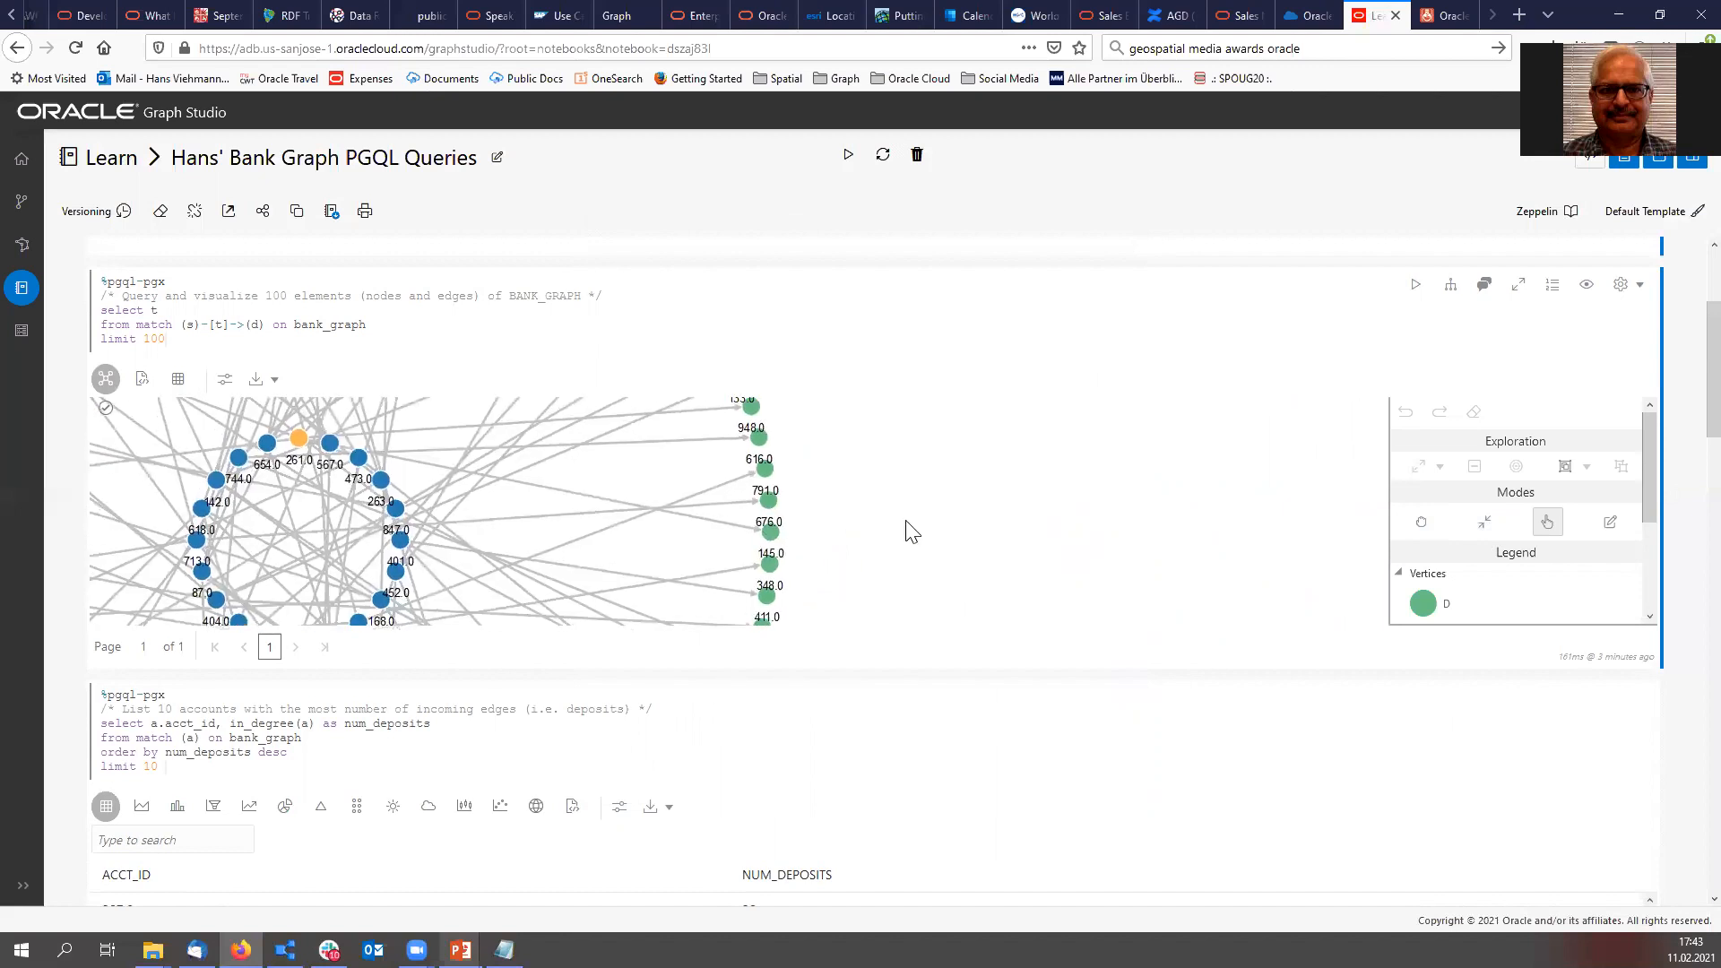
pyautogui.moveTo(578, 462); pyautogui.dragTo(718, 508)
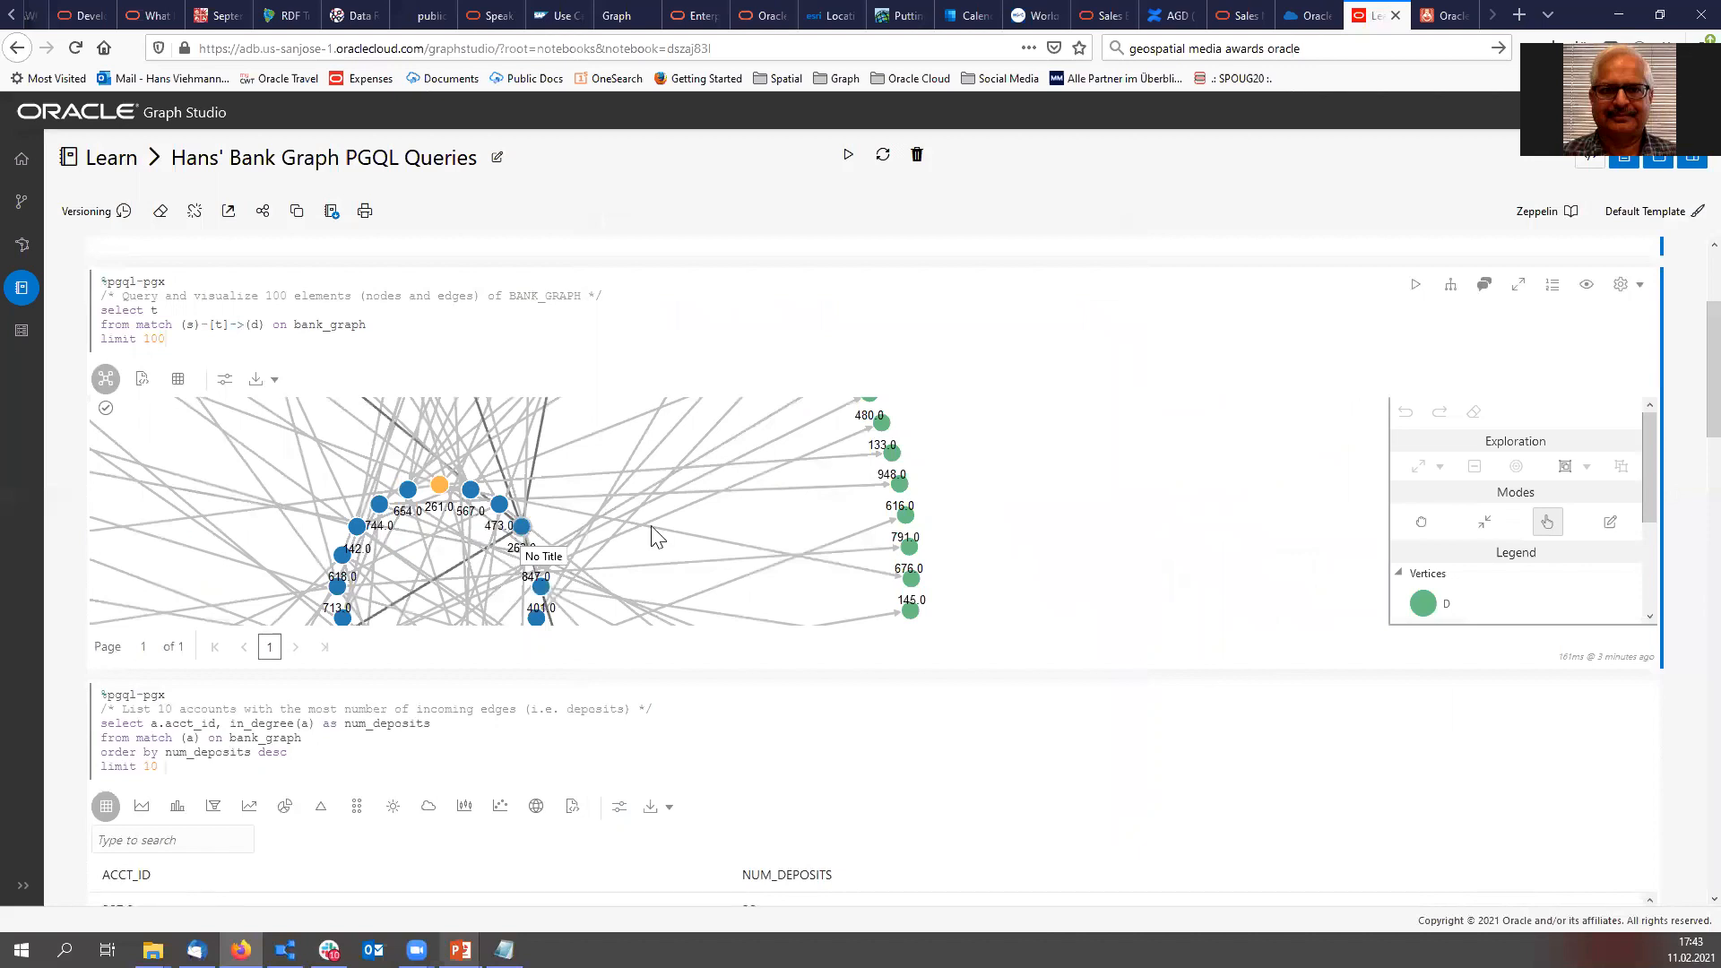
# Review the graph's Highlights settings, then close the dialog
pyautogui.click(224, 378)
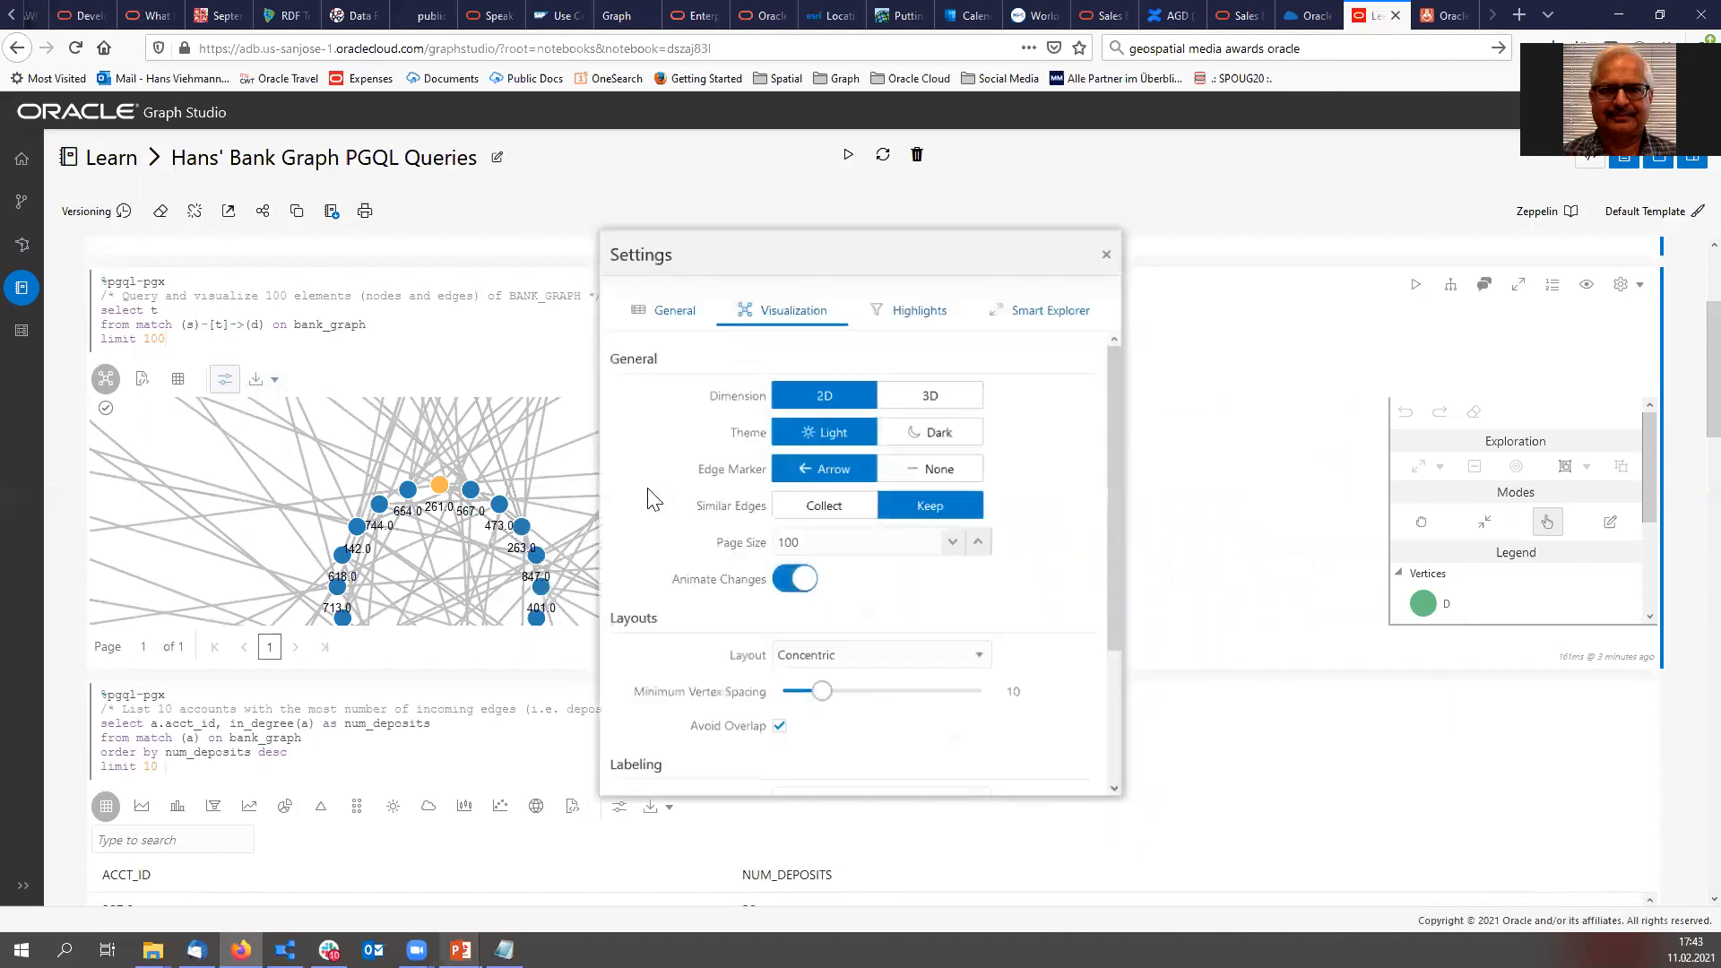
pyautogui.click(924, 312)
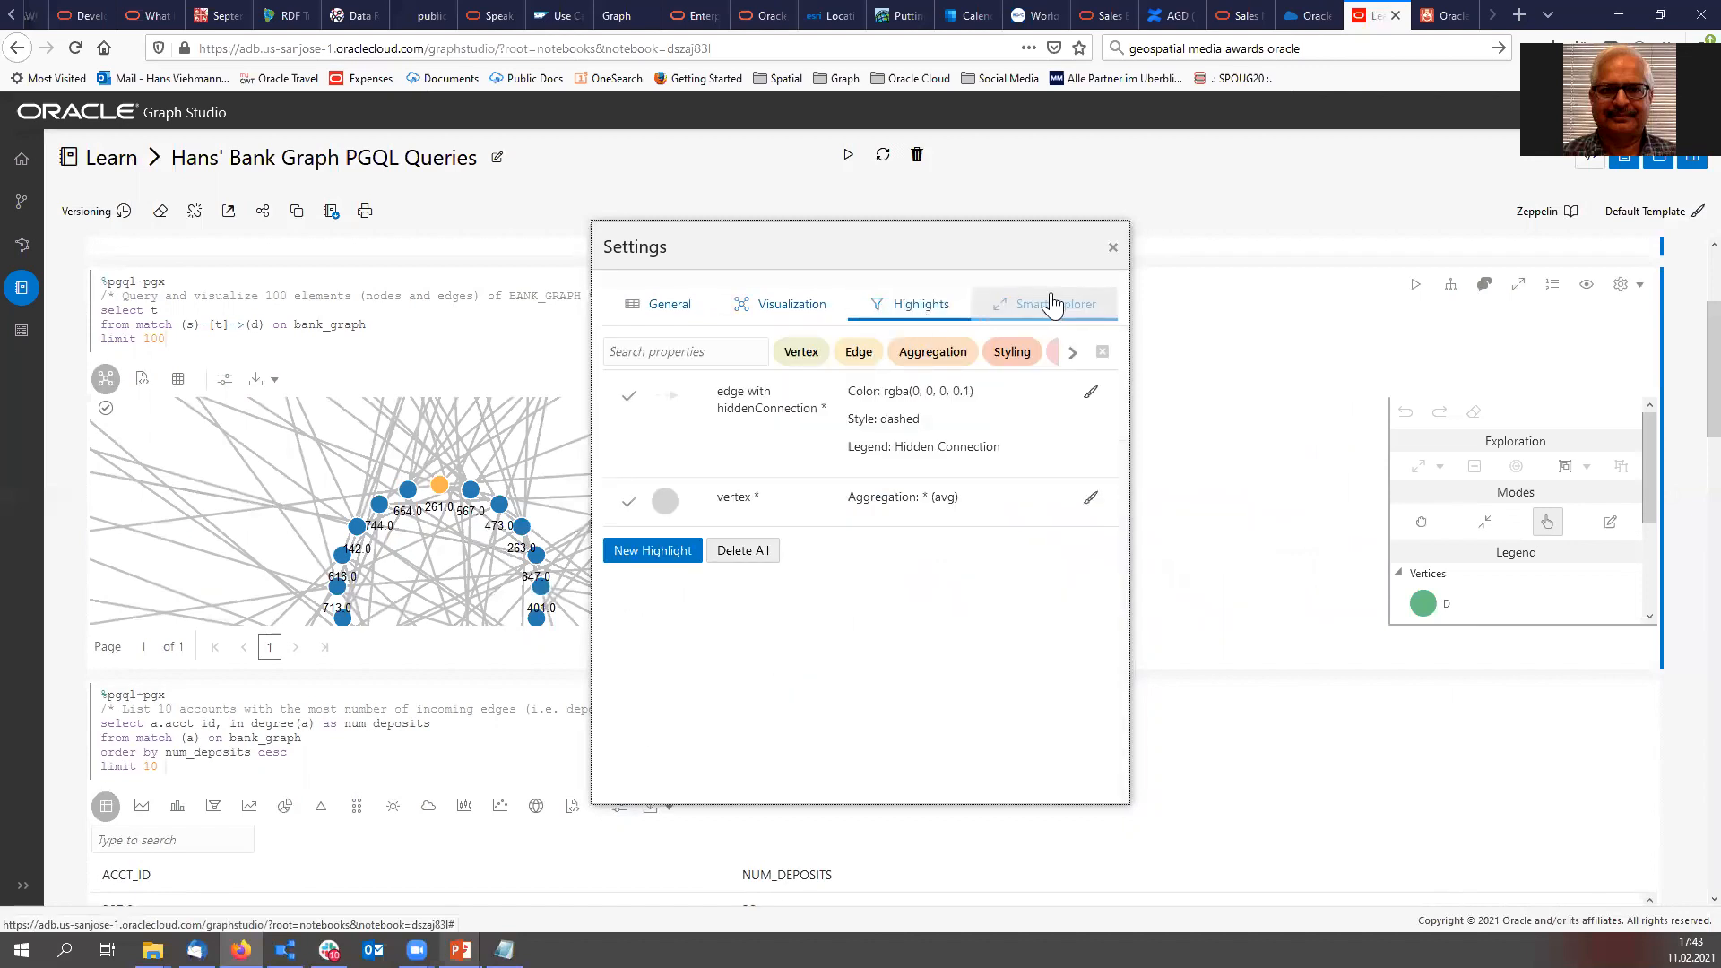
pyautogui.click(1113, 247)
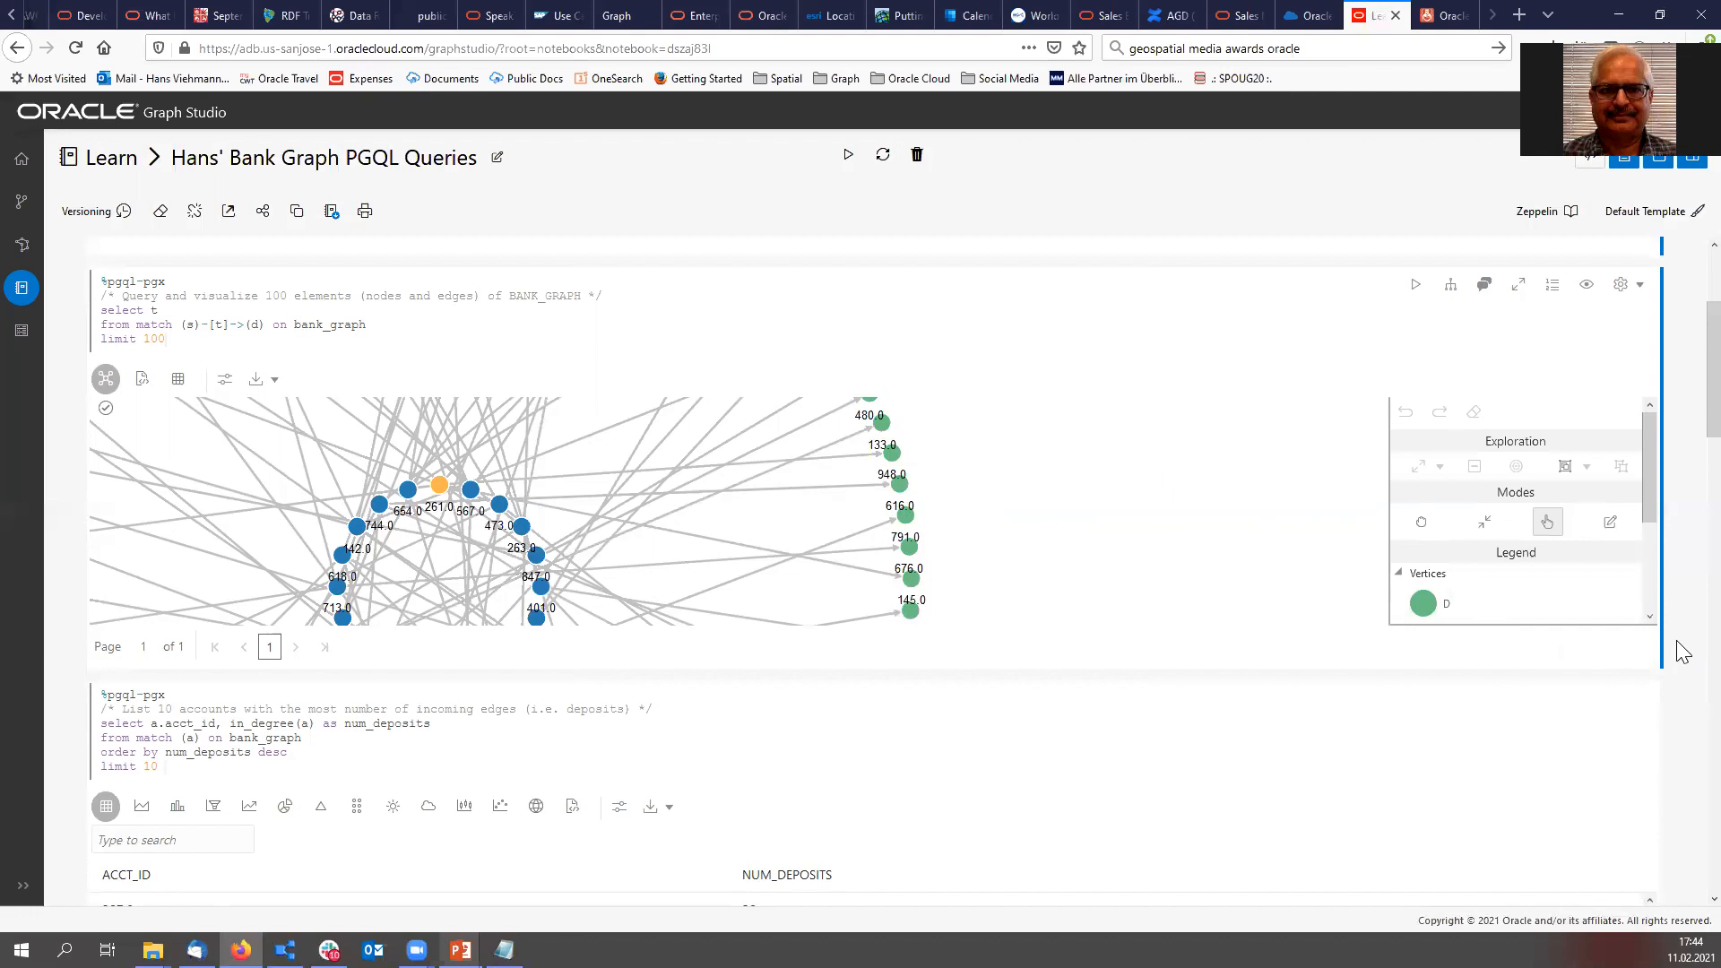
# Scroll past the top-10 ACCT_ID/NUM_DEPOSITS table to account 934's length-5 circular chain result
pyautogui.scroll(-3, 1676, 640)
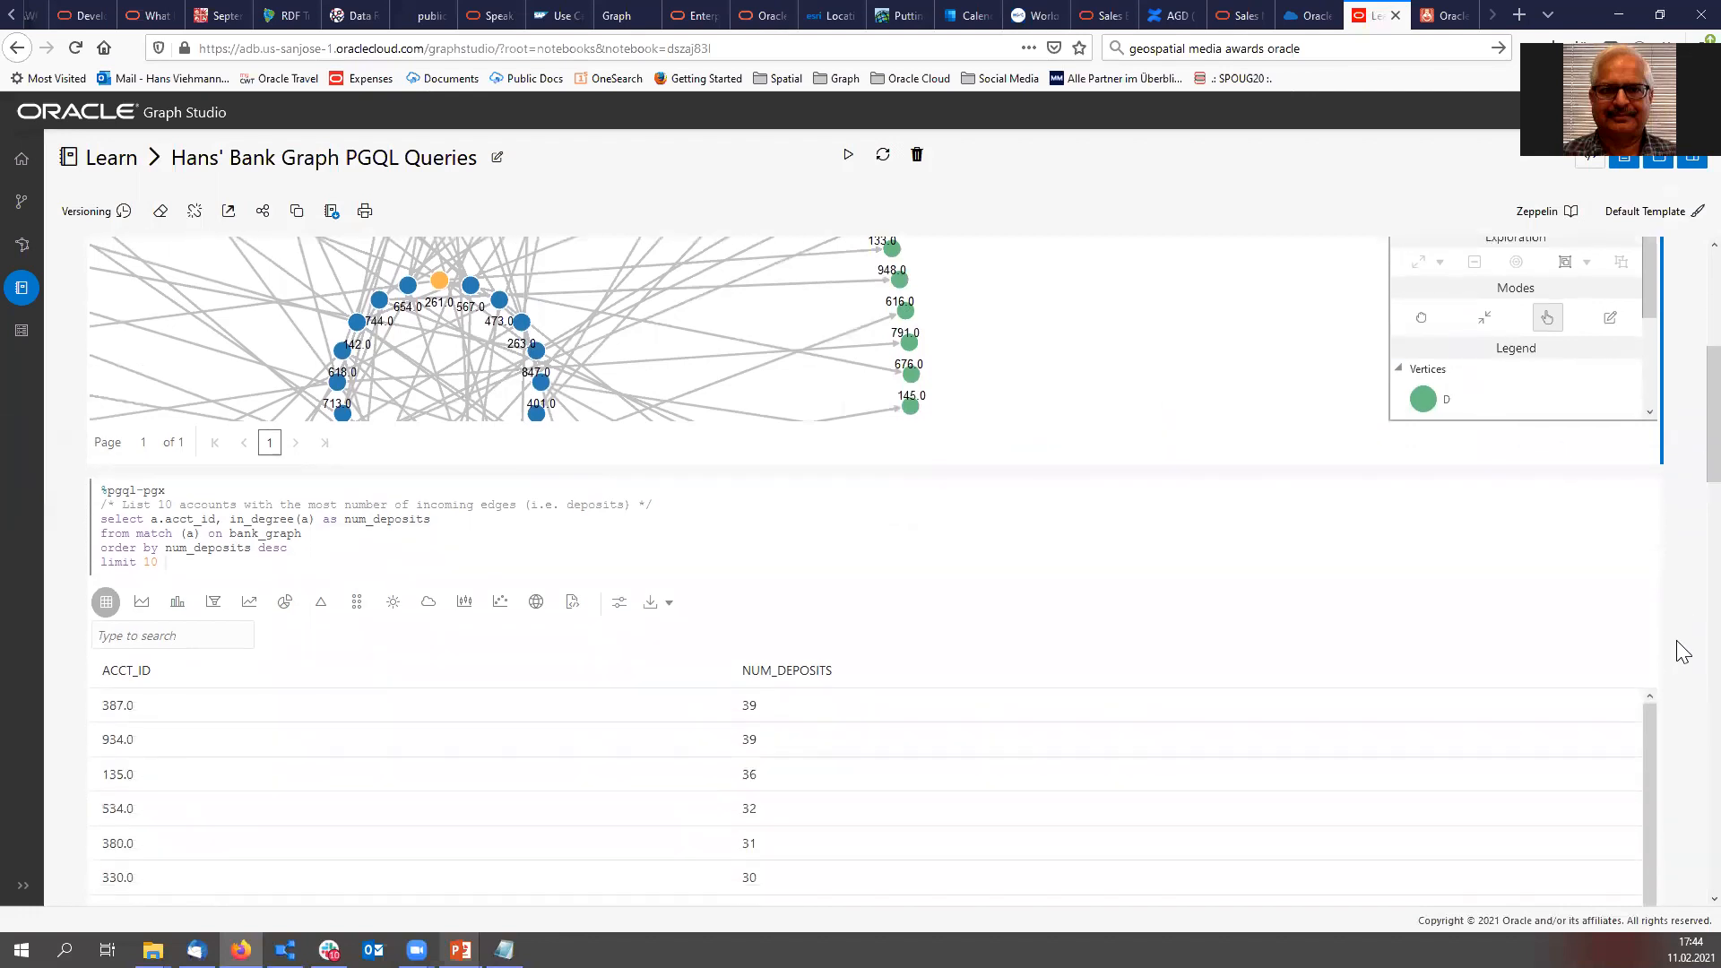
pyautogui.scroll(-3, 1676, 641)
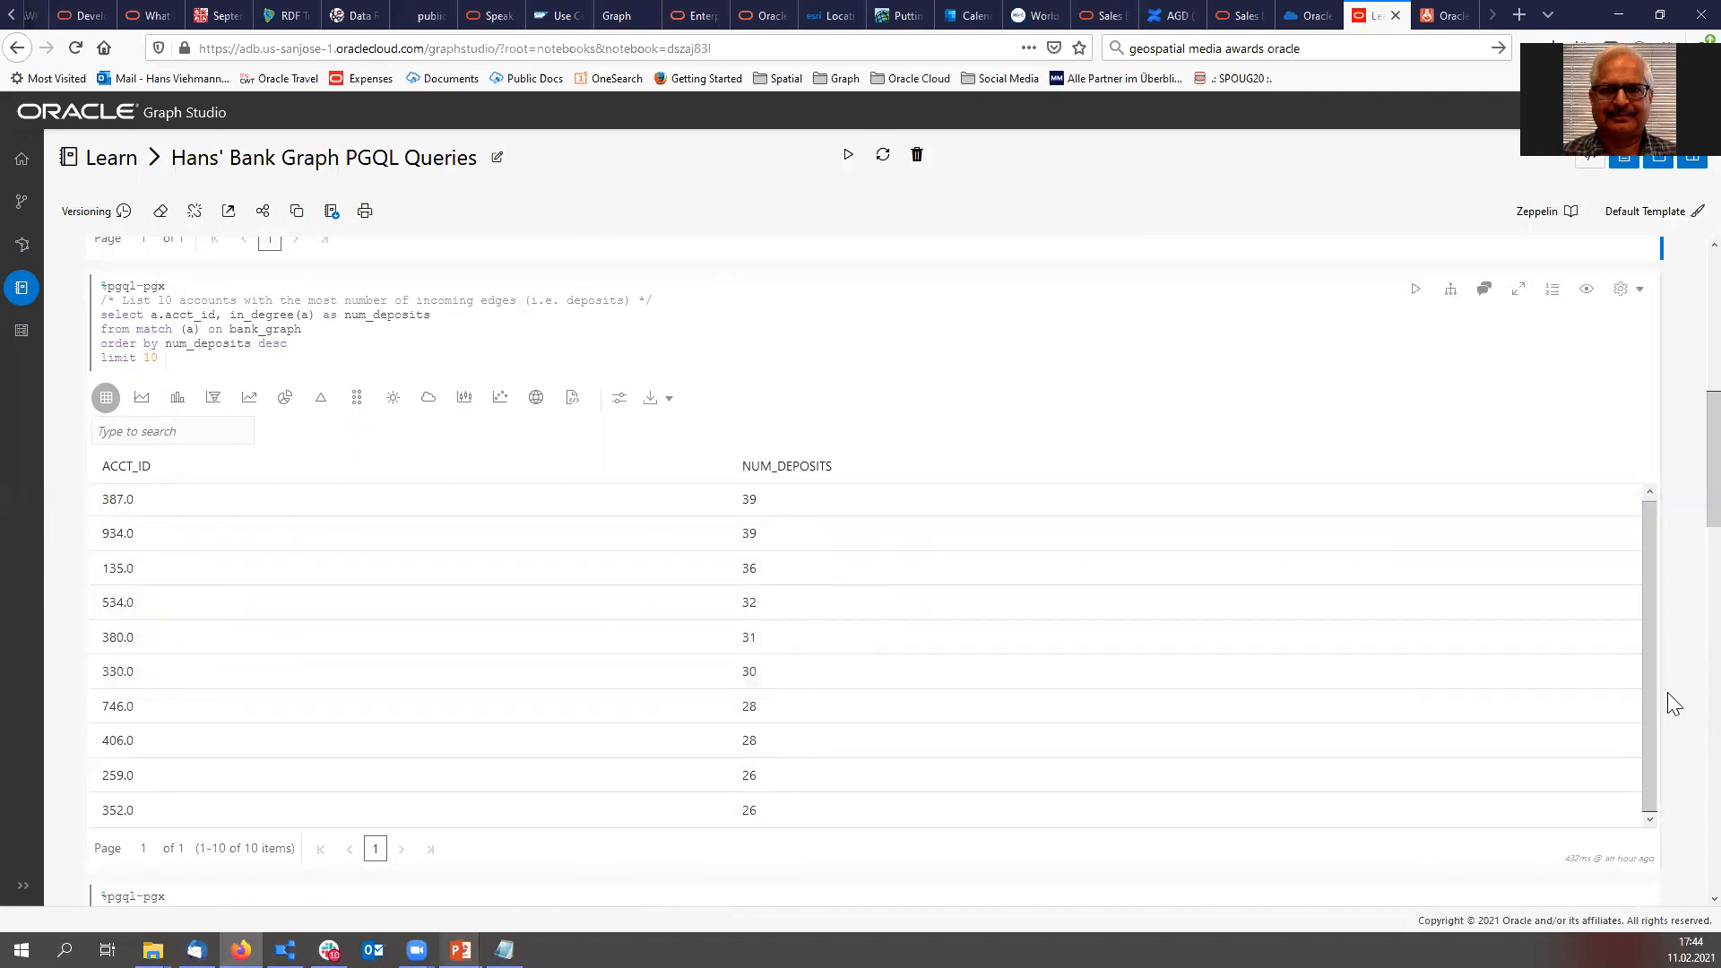
pyautogui.scroll(-3, 1674, 699)
pyautogui.scroll(-5, 1674, 692)
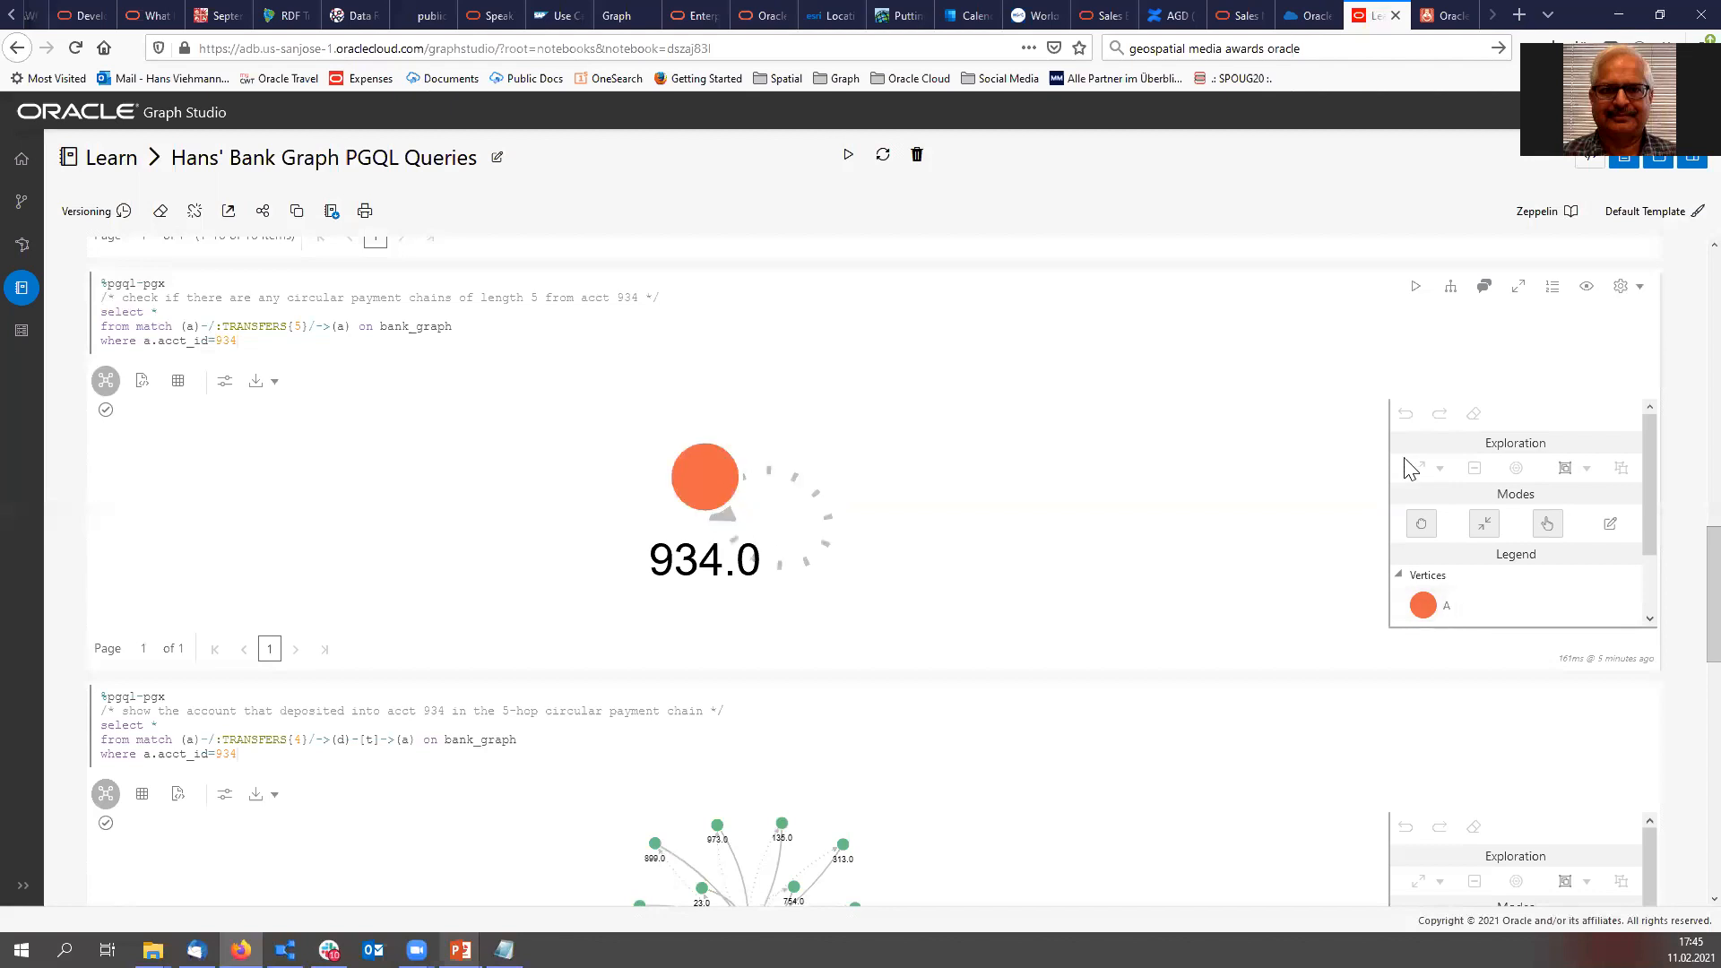
# Scroll through the 5-hop depositor graph for account 934 to the 6-hop circular chains
pyautogui.scroll(-3, 1673, 578)
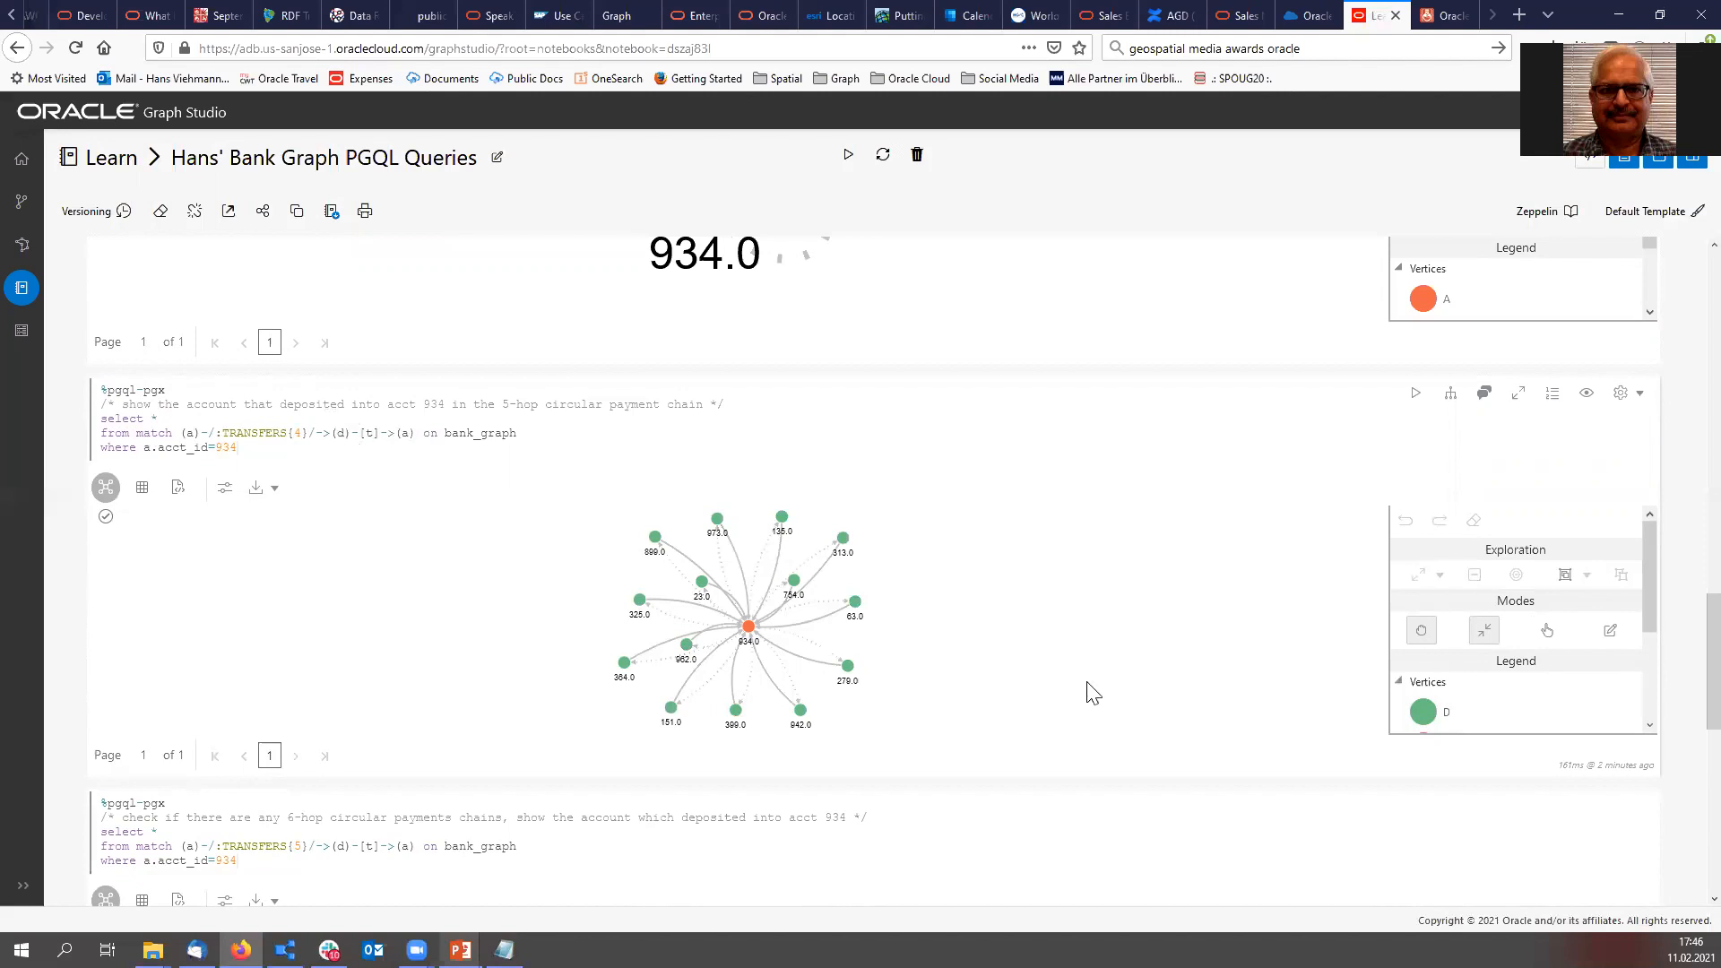
pyautogui.click(1424, 713)
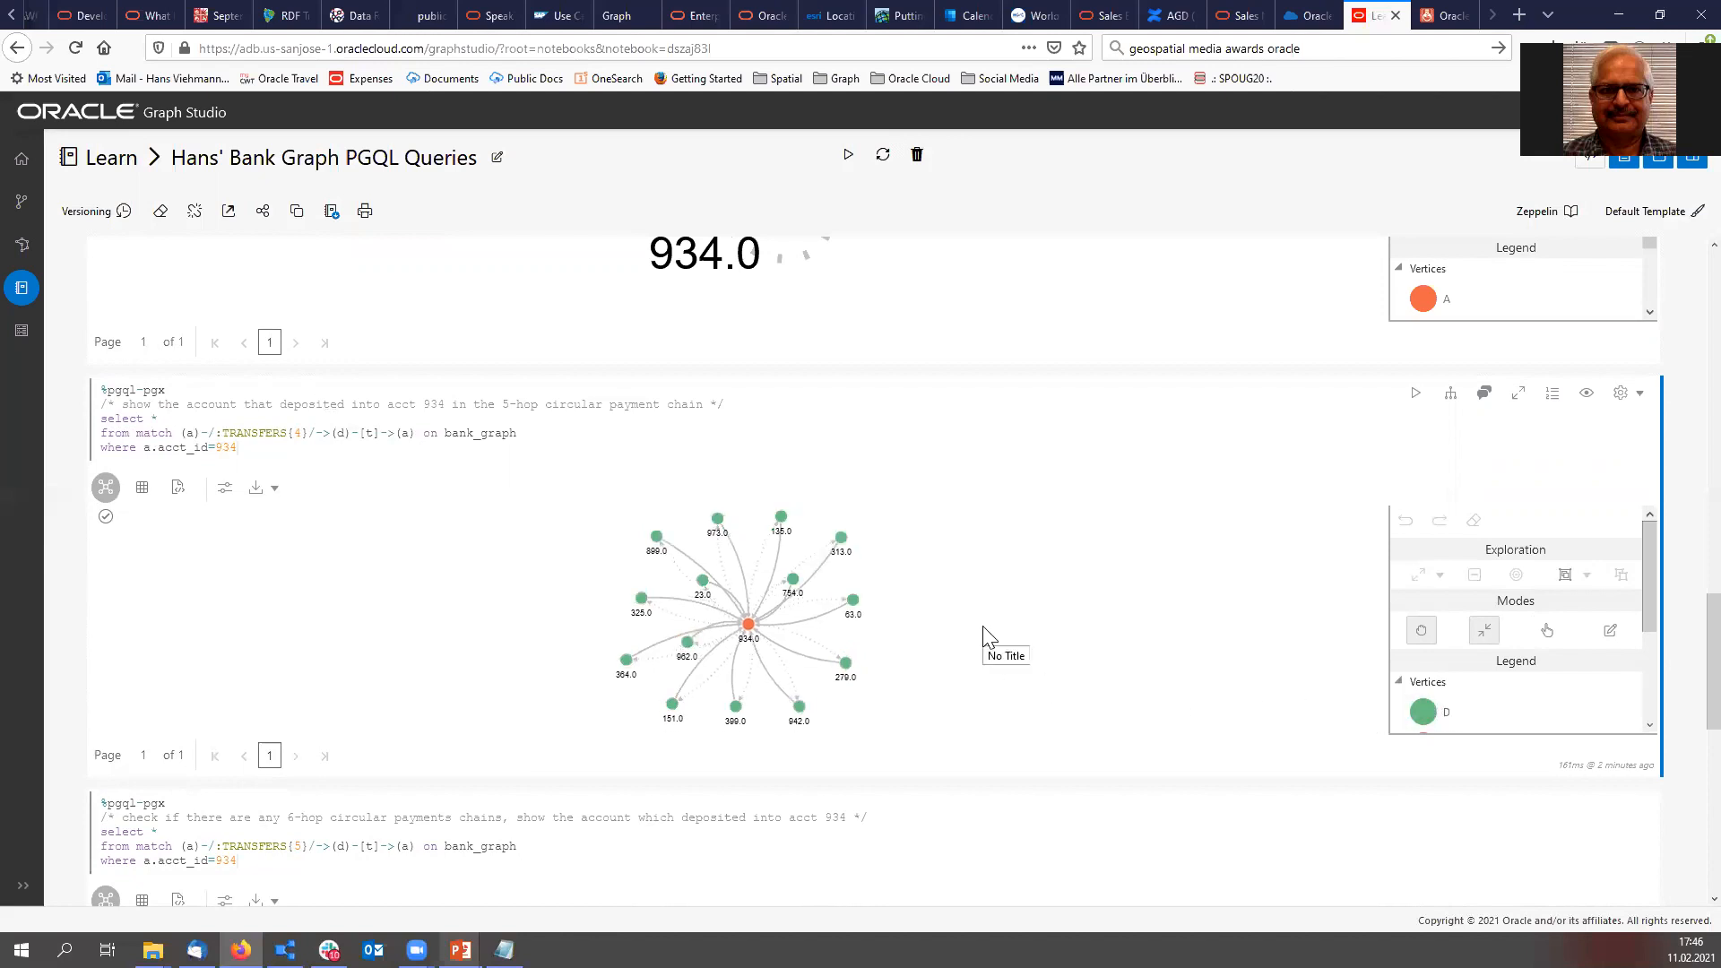
pyautogui.scroll(-3, 990, 638)
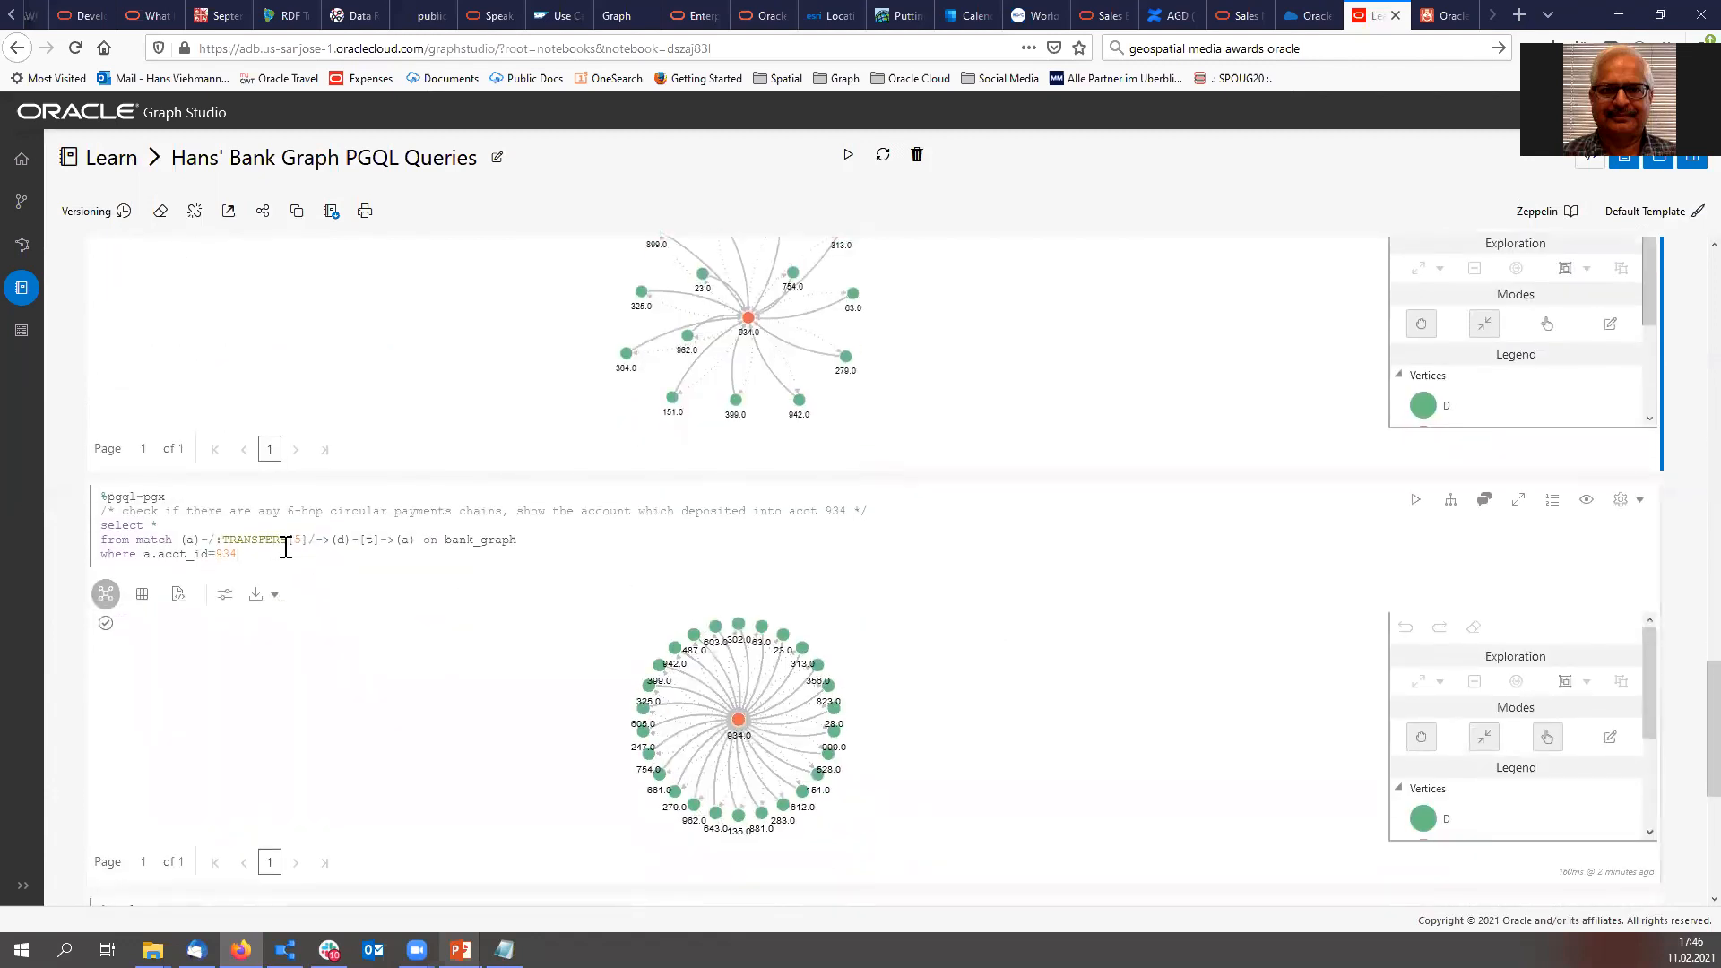
# Scroll to the hierarchical 5-hop transfer graph, zoom in and select account node 934
pyautogui.scroll(-4, 1016, 683)
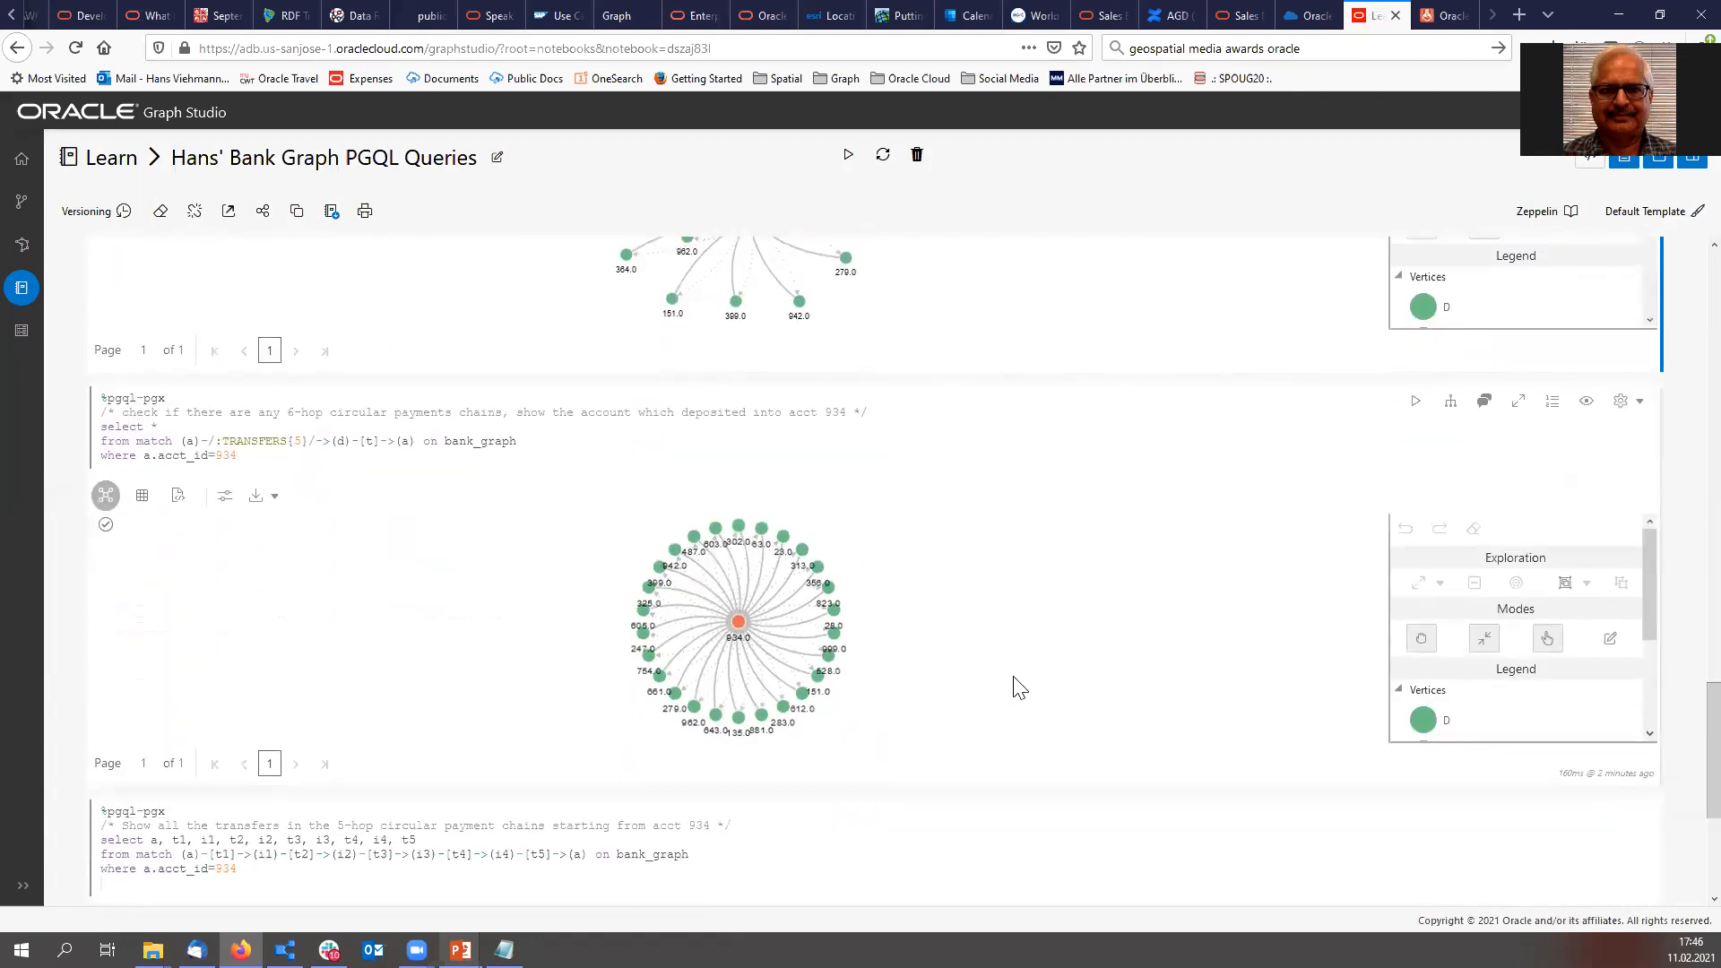
pyautogui.scroll(-1, 1012, 679)
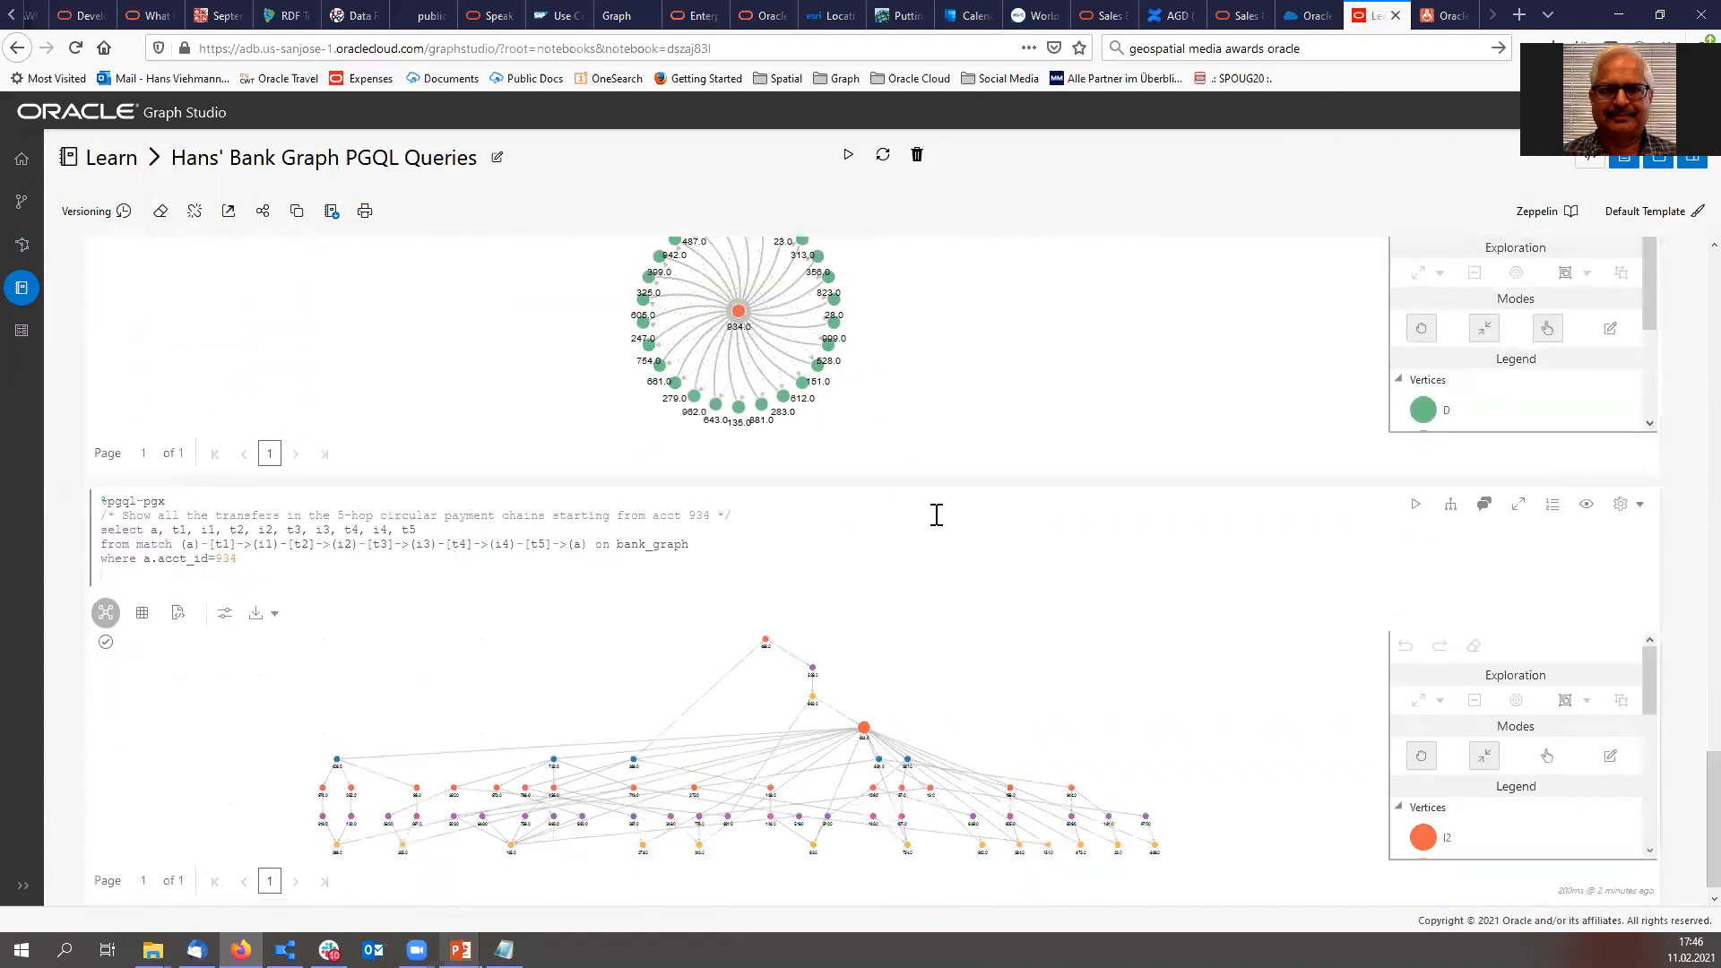
pyautogui.scroll(-1, 1031, 681)
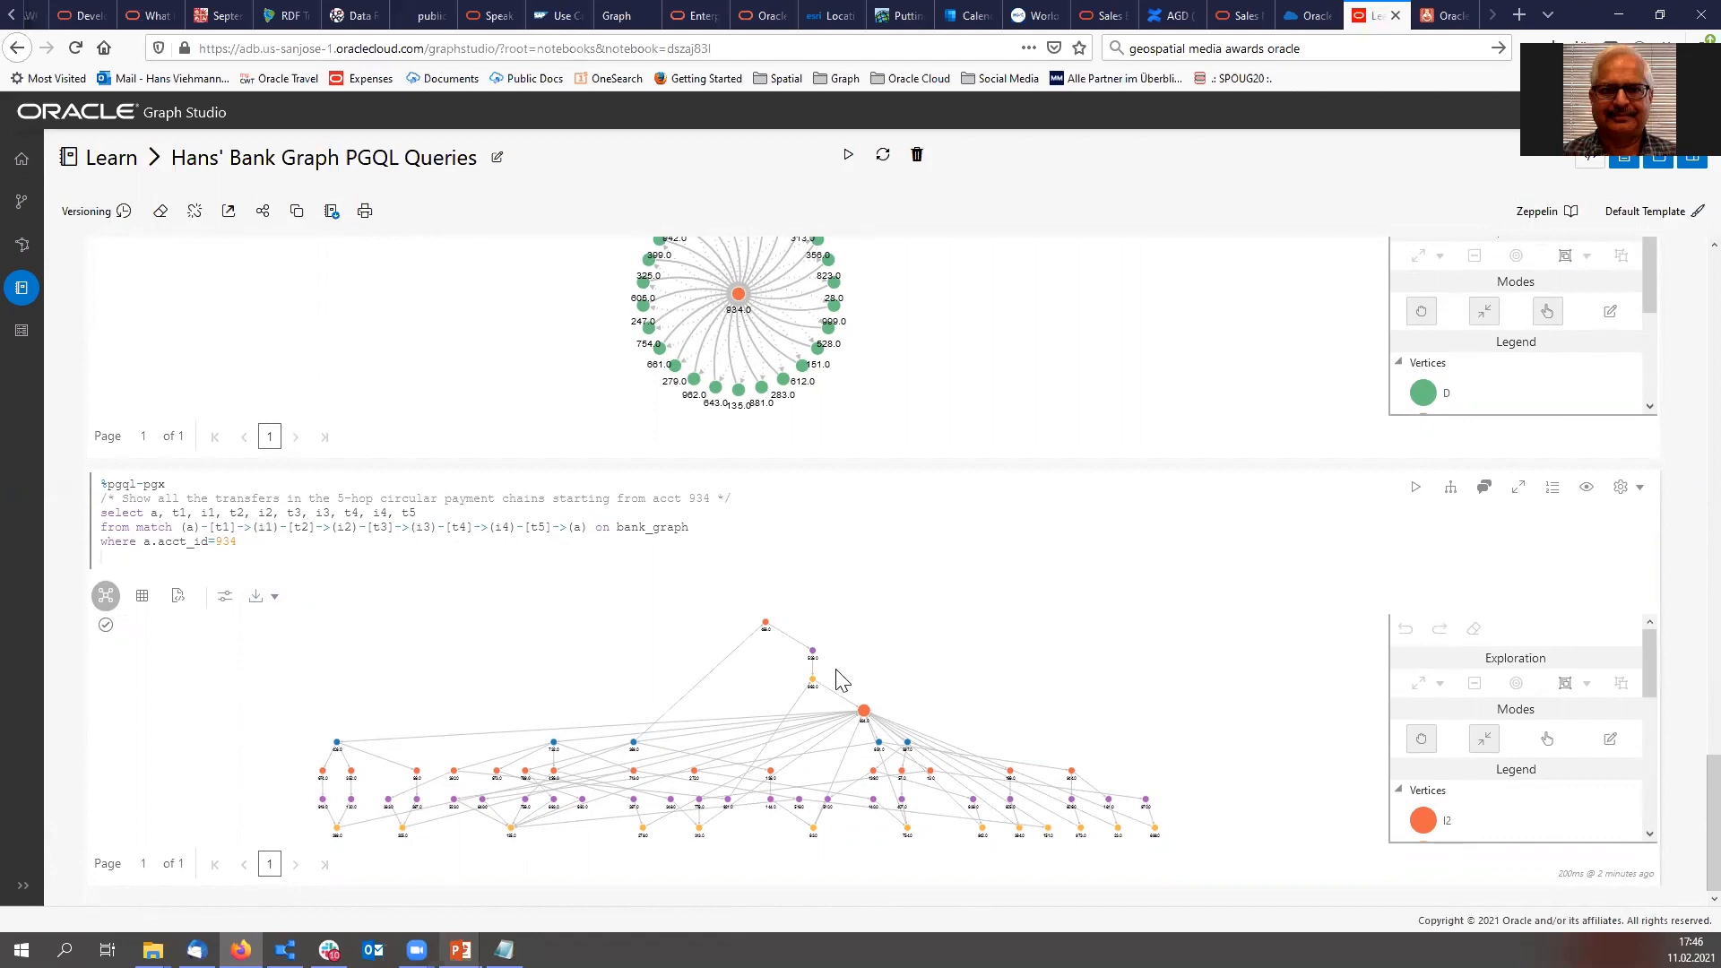
pyautogui.click(1421, 741)
pyautogui.scroll(3, 941, 714)
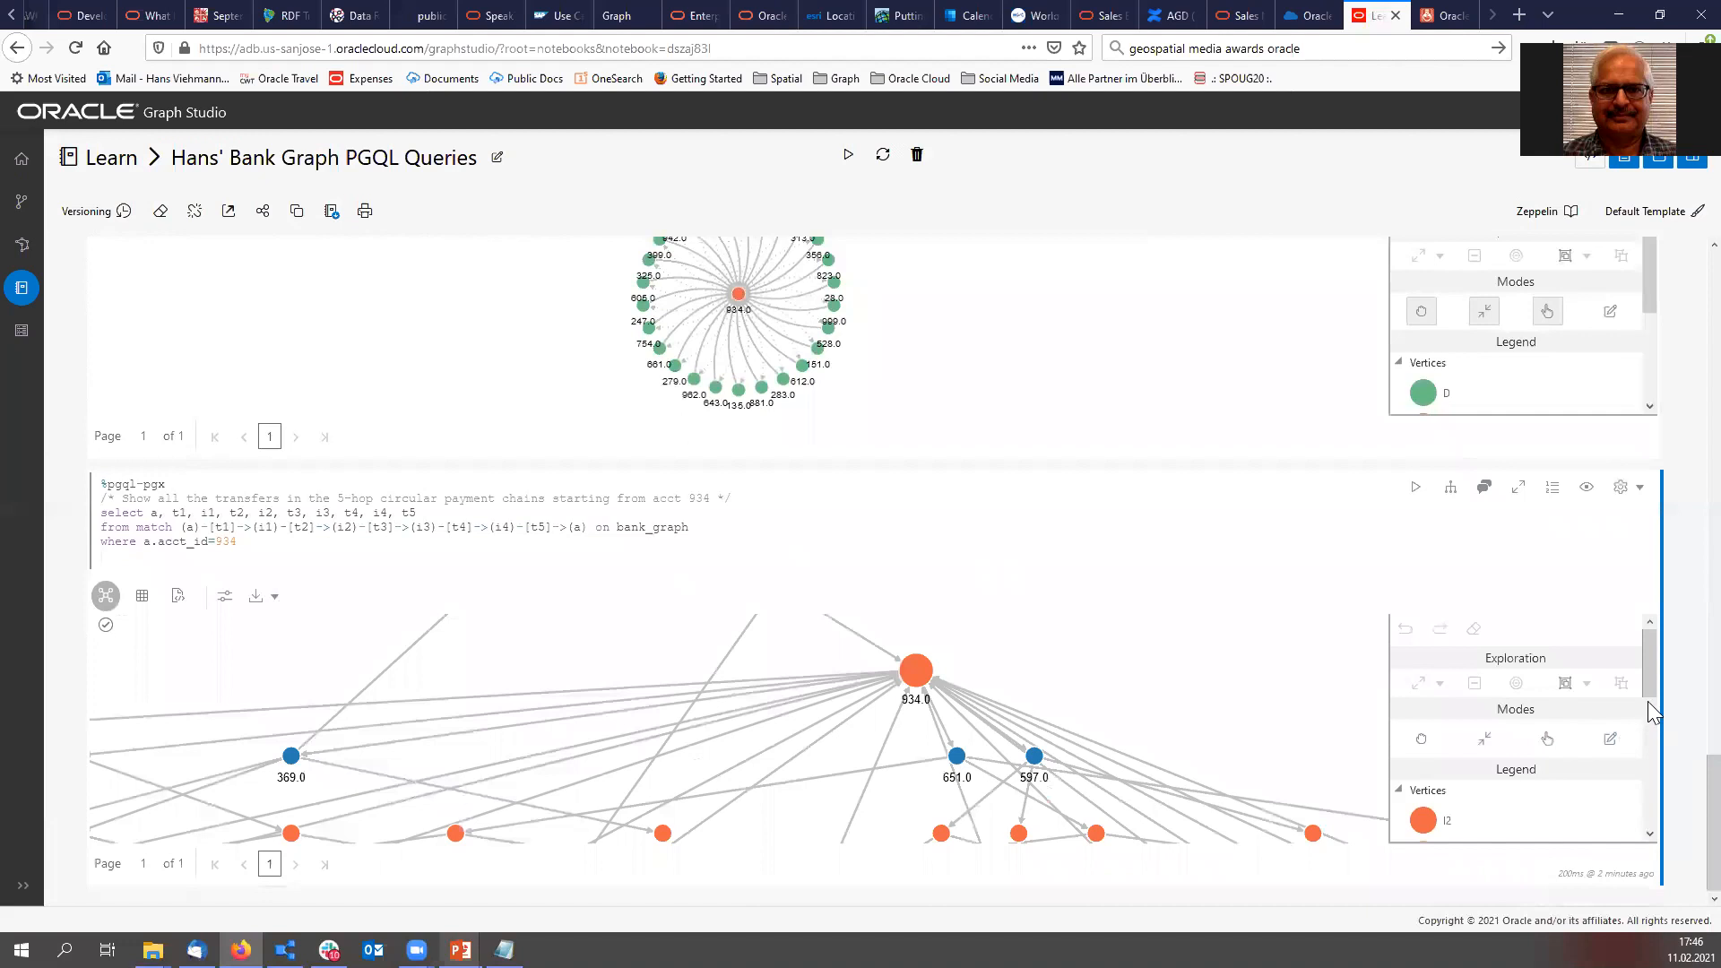
pyautogui.moveTo(1647, 691)
pyautogui.mouseDown()
pyautogui.moveTo(1644, 735)
pyautogui.moveTo(1642, 681)
pyautogui.mouseUp()
pyautogui.click(916, 670)
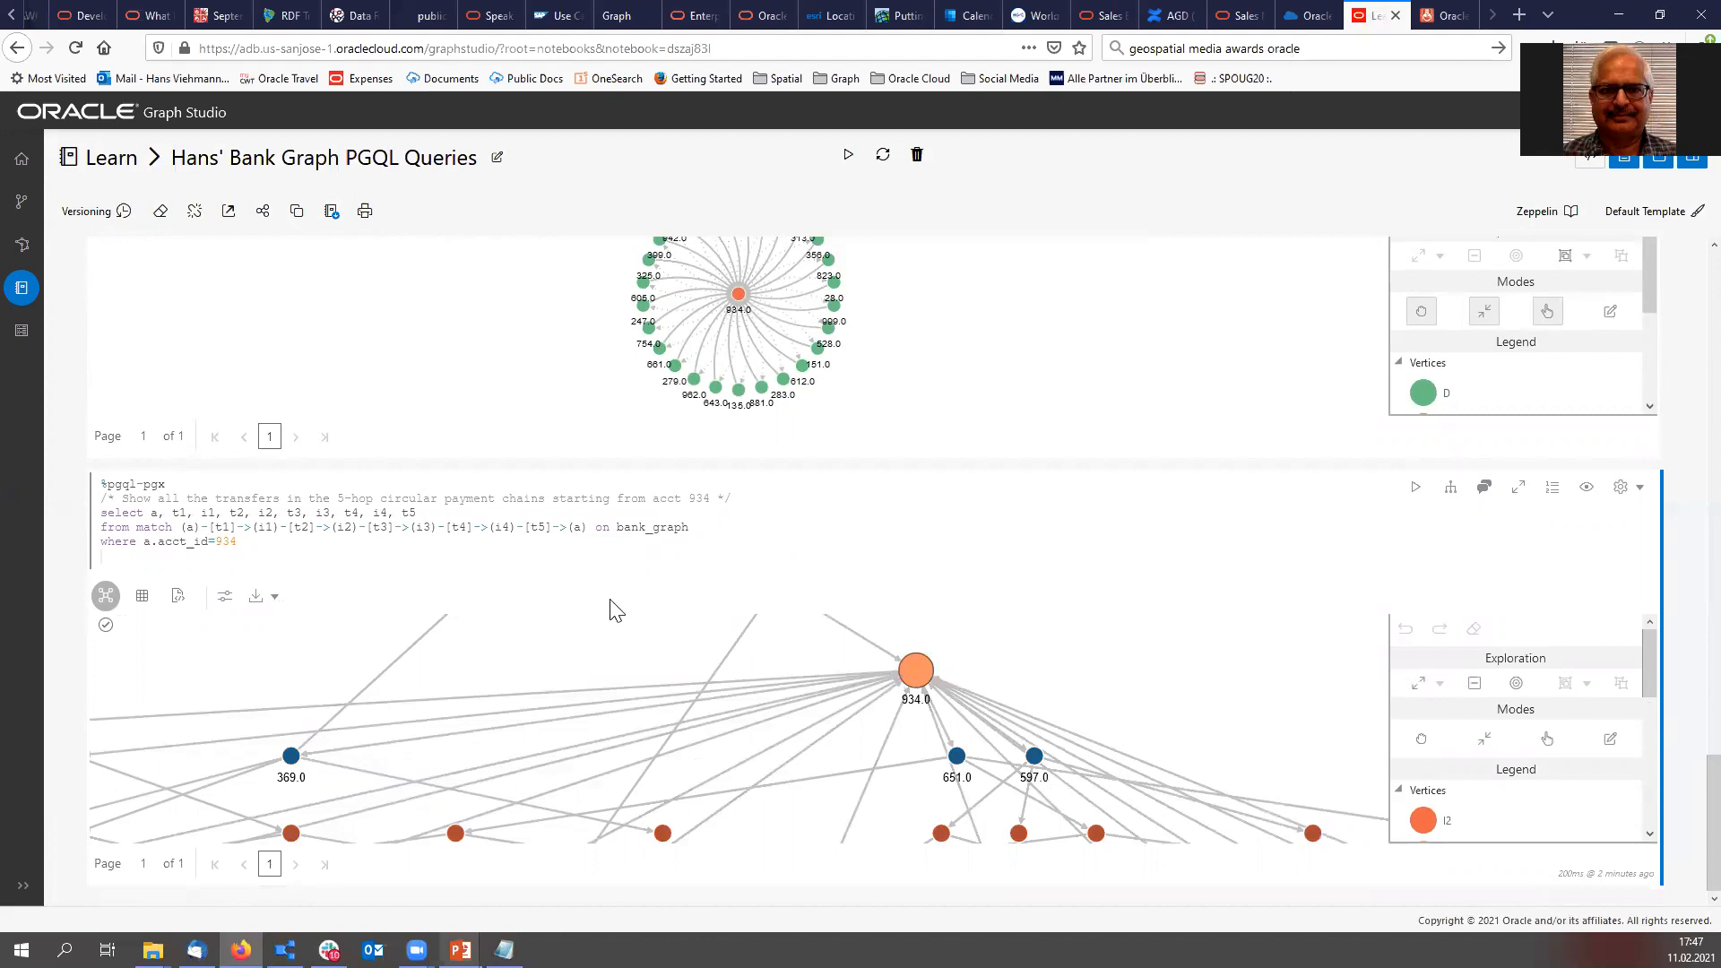
# Check the chain graph's layout options, then advance the presentation to the Summary slide
pyautogui.click(225, 597)
pyautogui.click(771, 310)
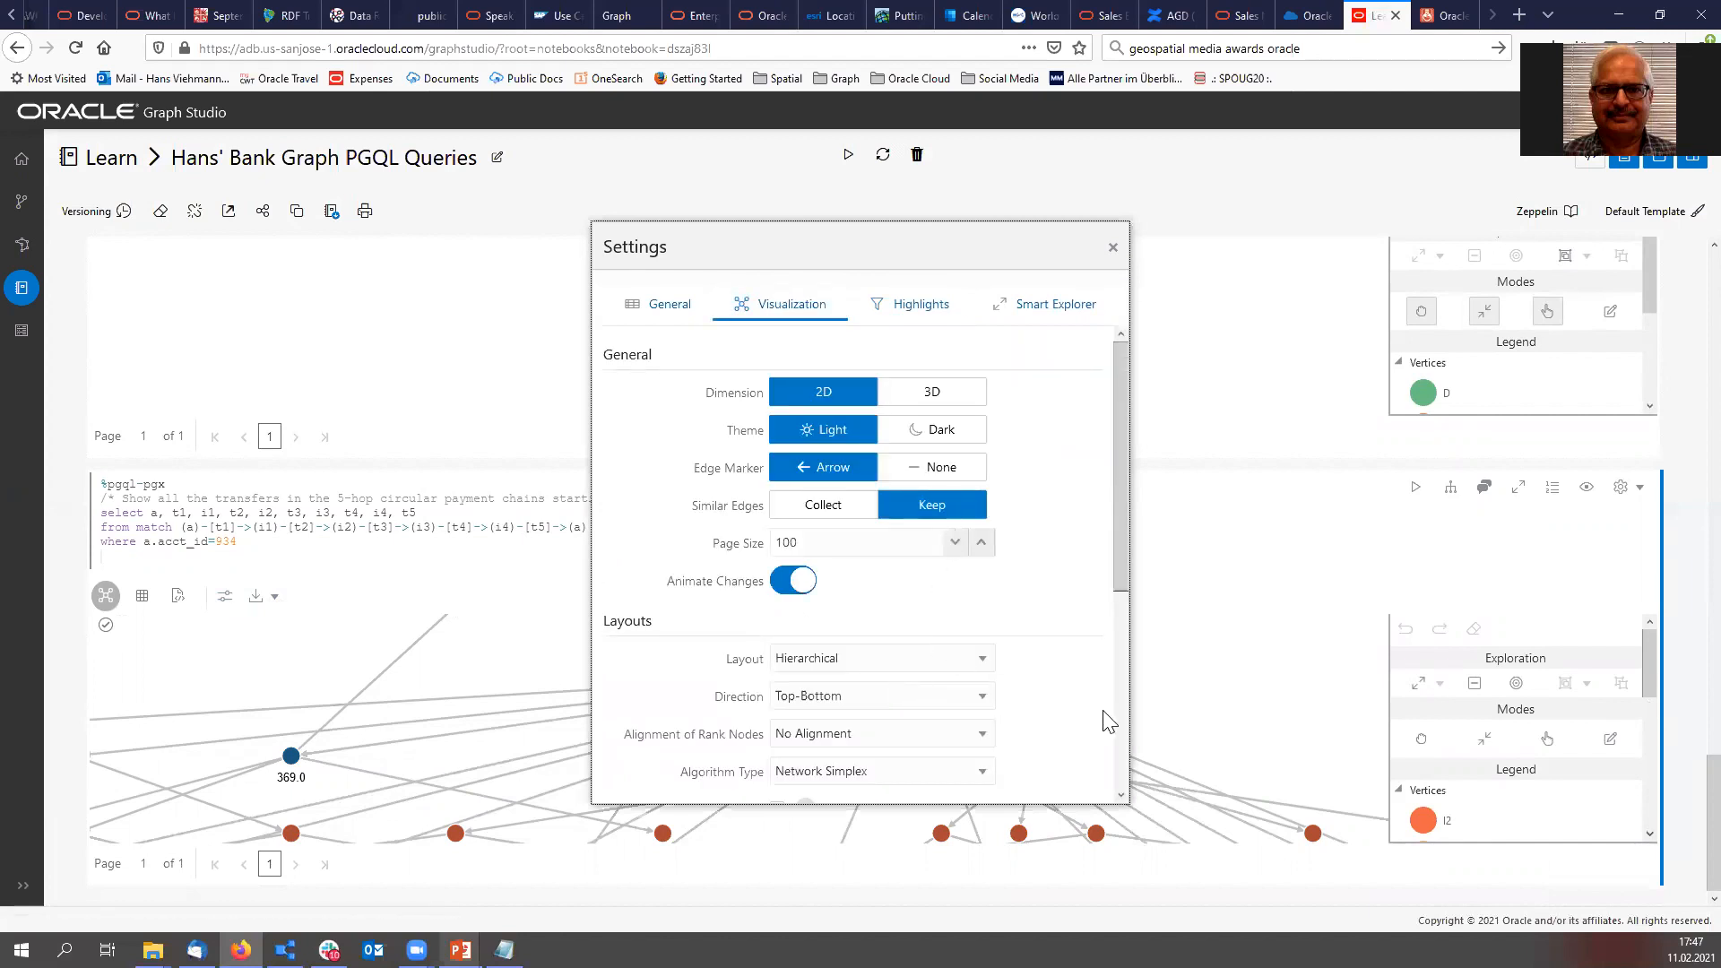
pyautogui.scroll(-4, 1121, 731)
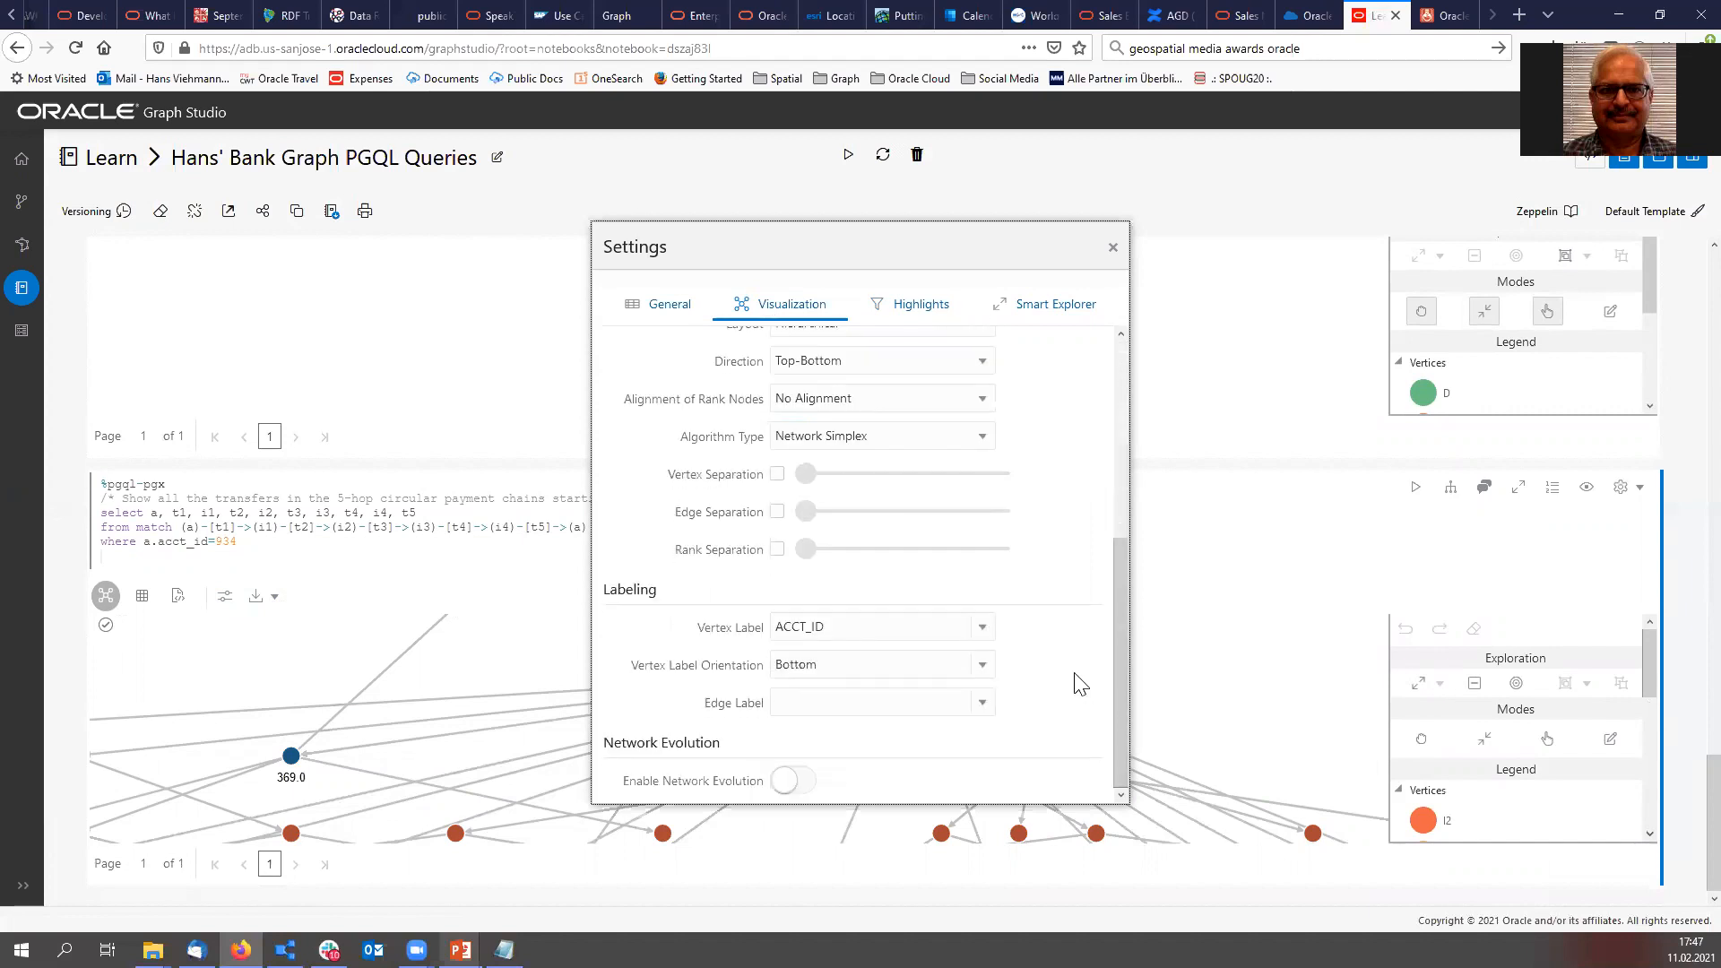
pyautogui.hotkey('alt', 'Tab')
pyautogui.press('Right')
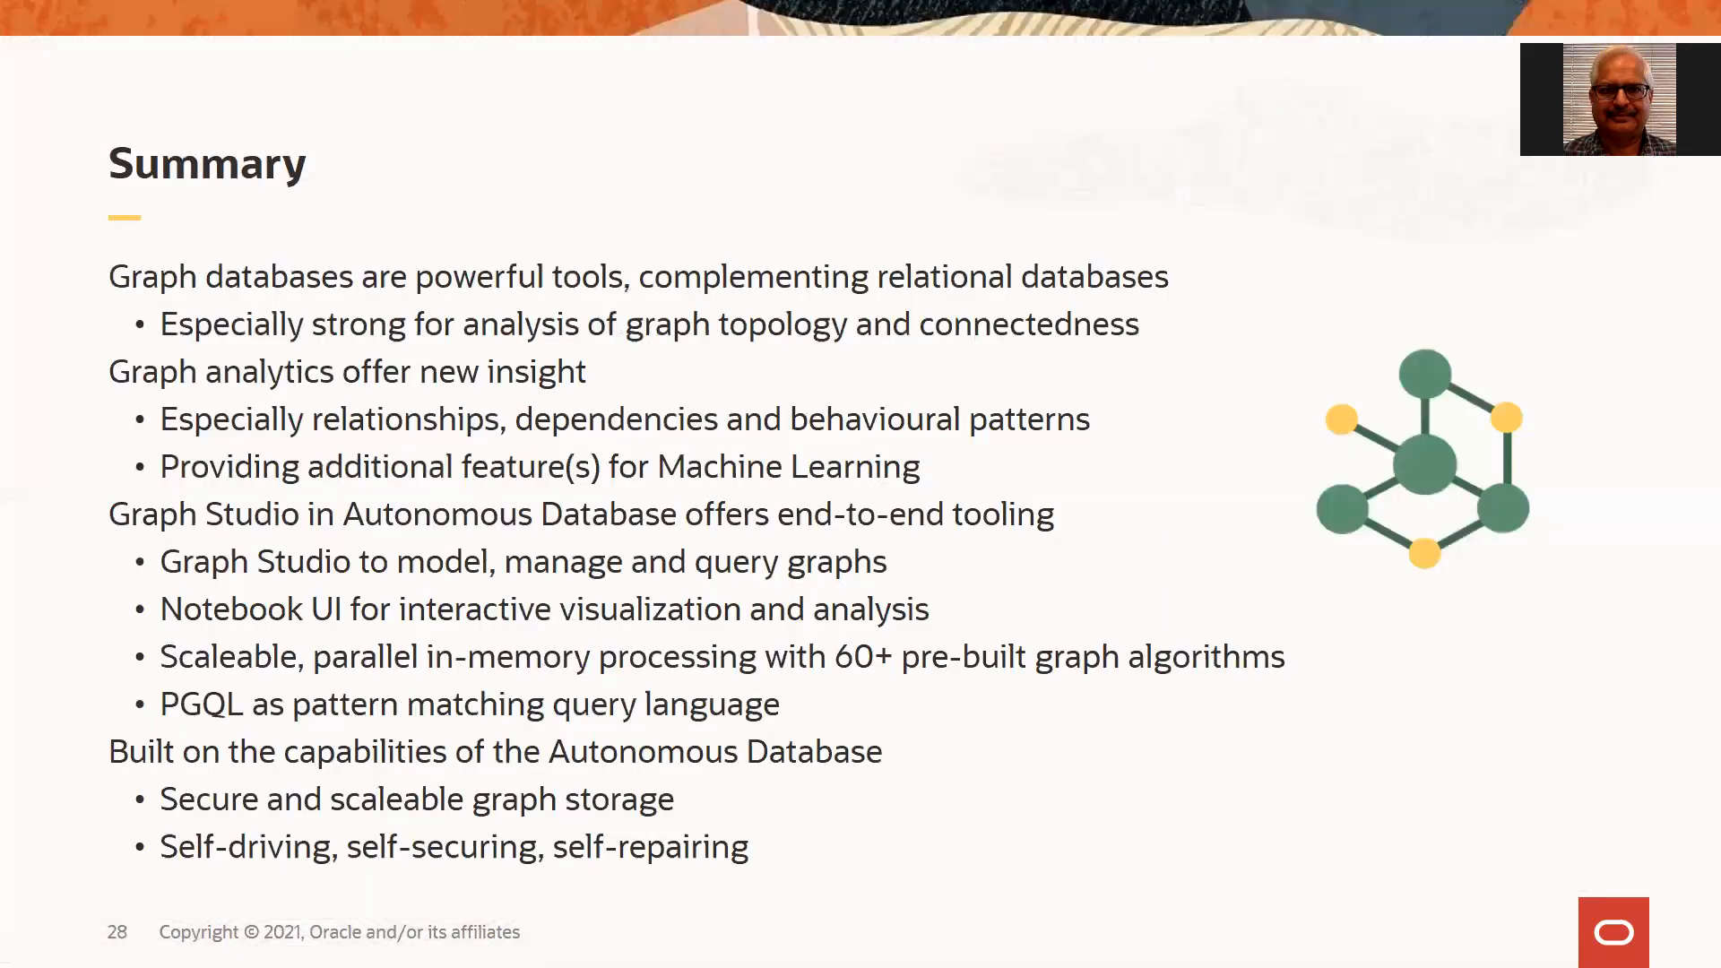